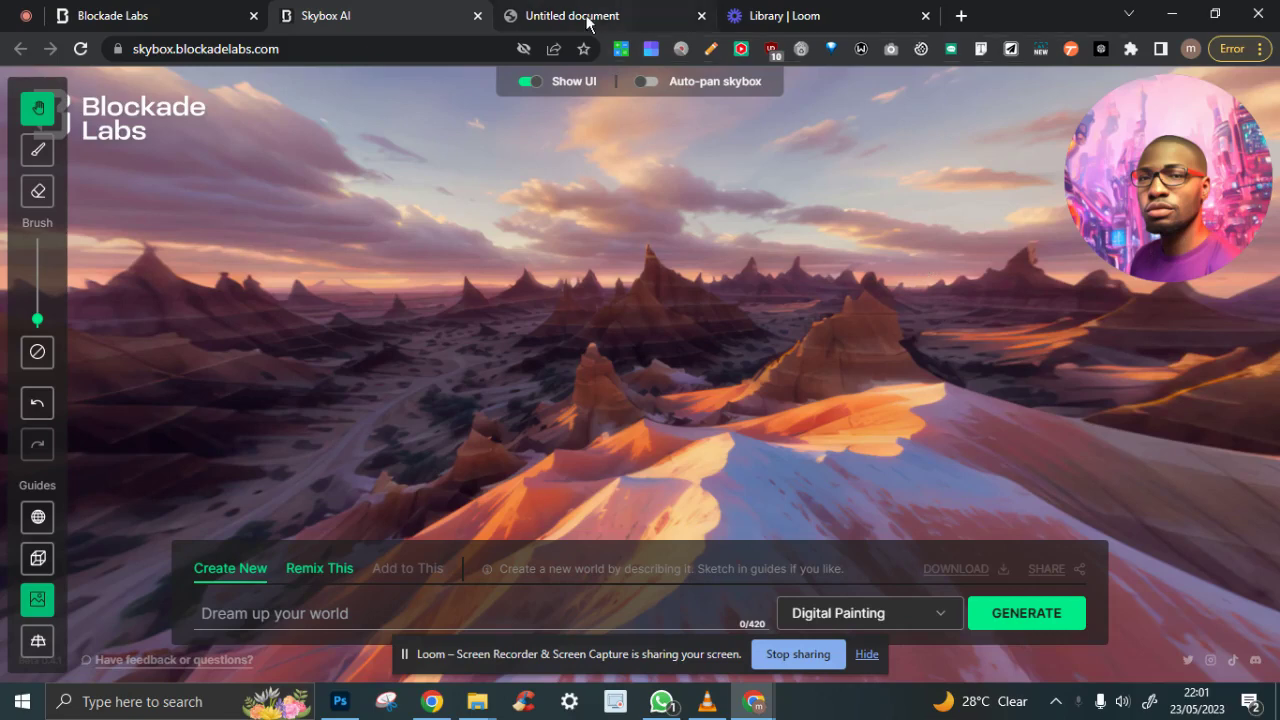
View the prompts document briefly, return to Skybox AI, and preview the desert scene with its interface hidden before showing it again.
{"action": "left_click", "coordinate": [611, 22]}
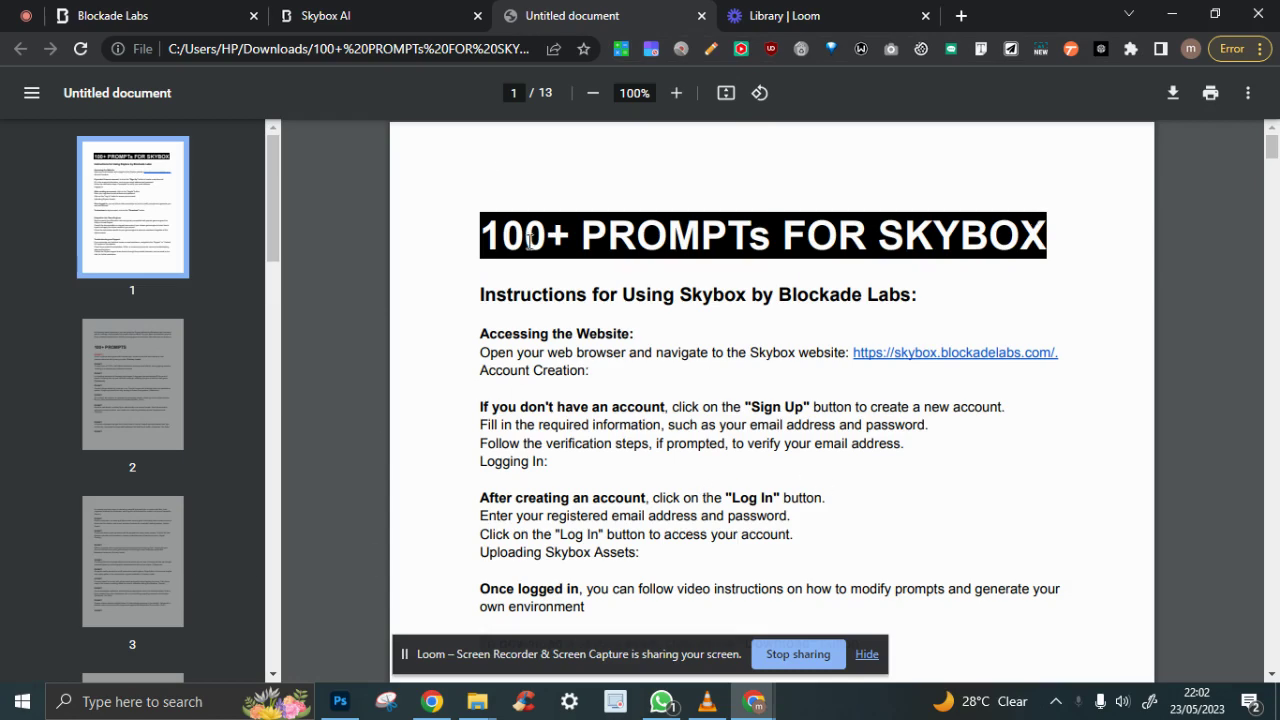
{"action": "left_click", "coordinate": [328, 18]}
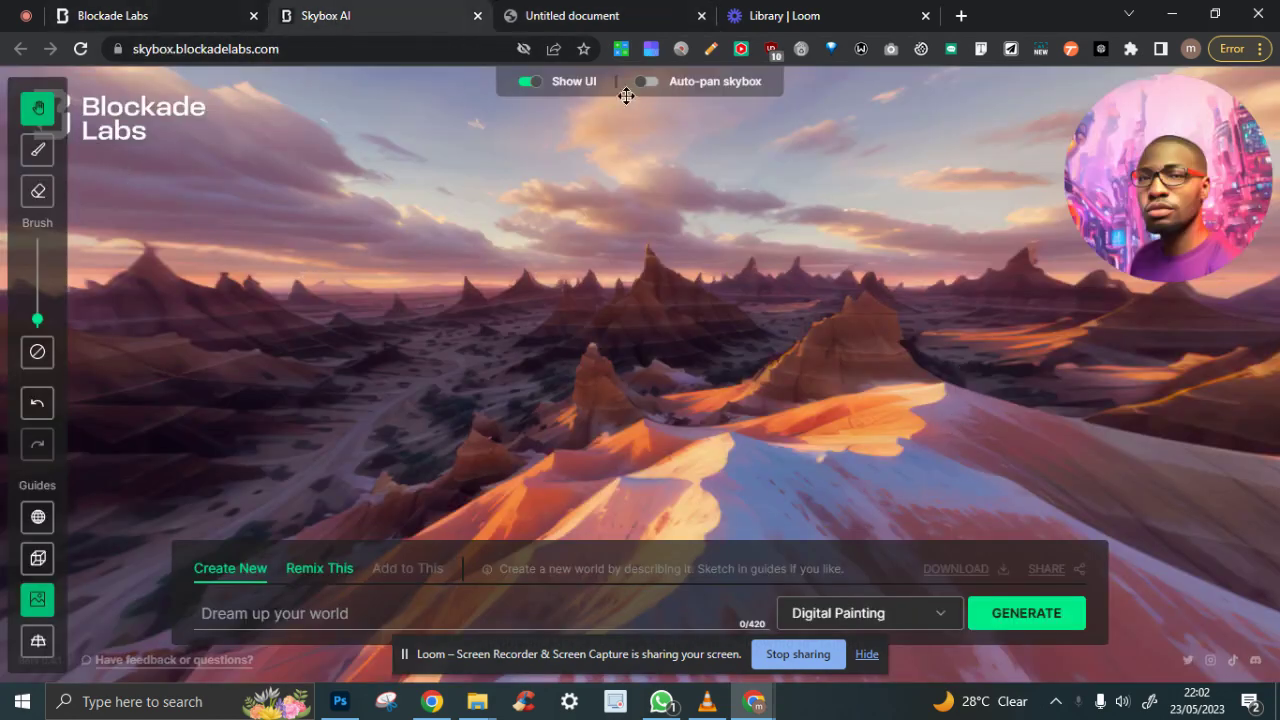
{"action": "left_click", "coordinate": [526, 86]}
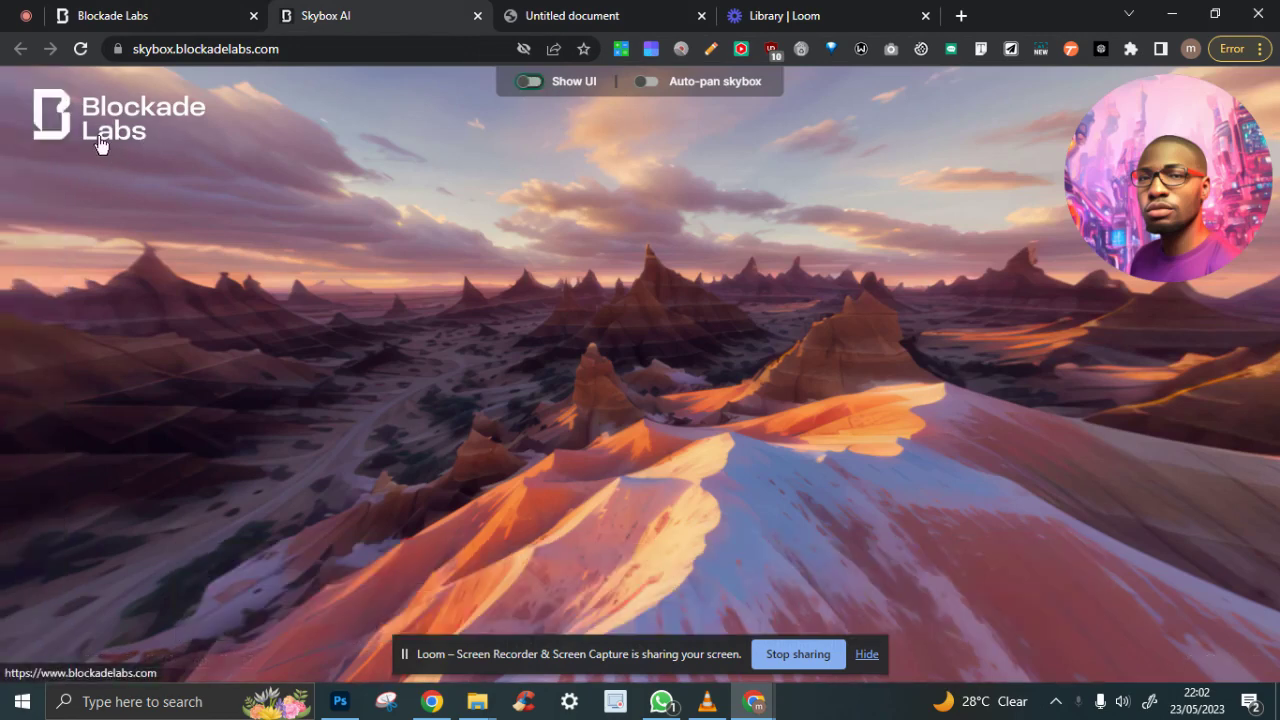
{"action": "left_click", "coordinate": [530, 82]}
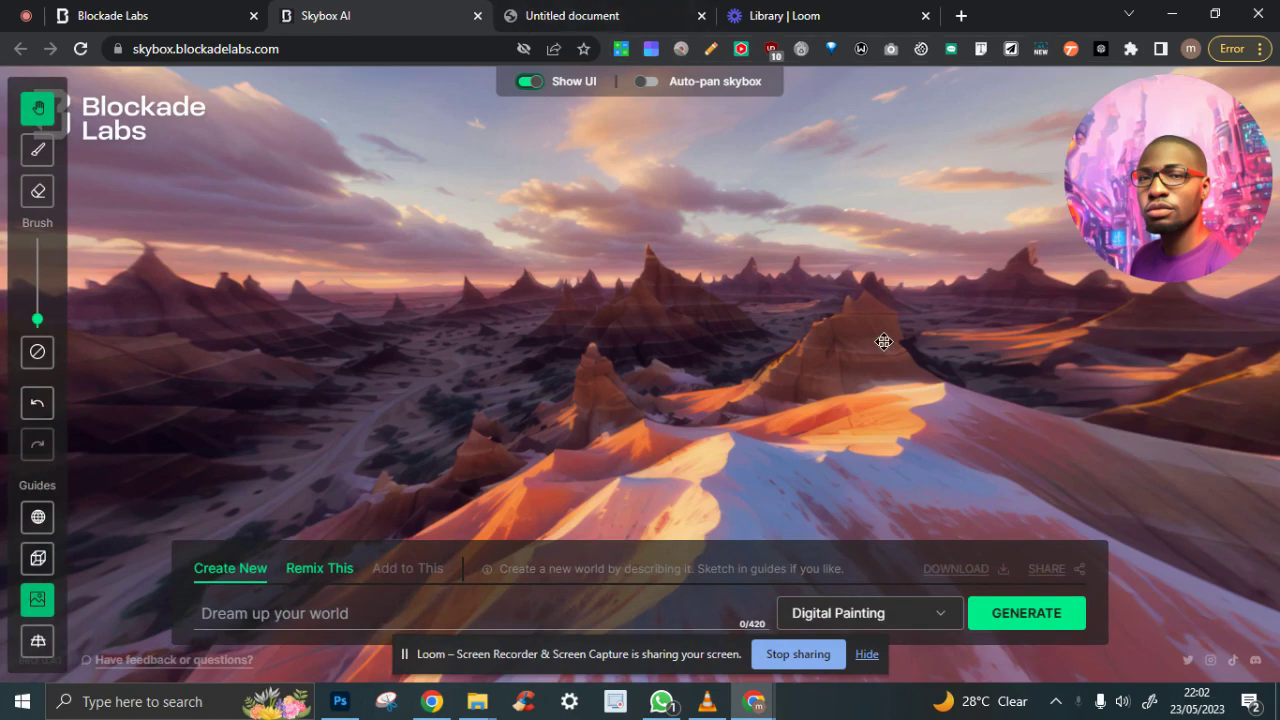
Skim the 100+ PROMPTs FOR SKYBOX document from the instructions through to the prompts on page 12.
{"action": "left_click", "coordinate": [611, 18]}
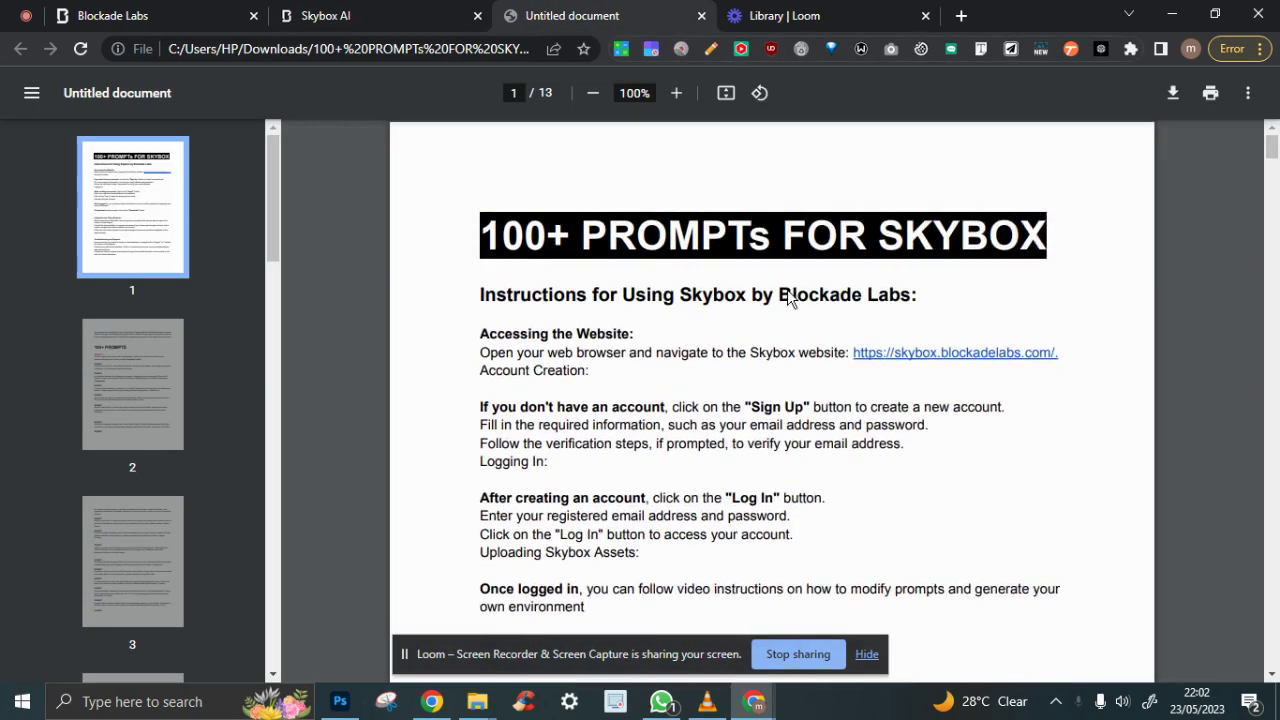
{"action": "scroll", "coordinate": [760, 310], "scroll_direction": "down", "scroll_amount": 5}
{"action": "scroll", "coordinate": [773, 328], "scroll_direction": "up", "scroll_amount": 2}
{"action": "scroll", "coordinate": [700, 443], "scroll_direction": "down", "scroll_amount": 3}
{"action": "scroll", "coordinate": [603, 188], "scroll_direction": "up", "scroll_amount": 4}
{"action": "scroll", "coordinate": [560, 380], "scroll_direction": "down", "scroll_amount": 5}
{"action": "scroll", "coordinate": [641, 480], "scroll_direction": "down", "scroll_amount": 10}
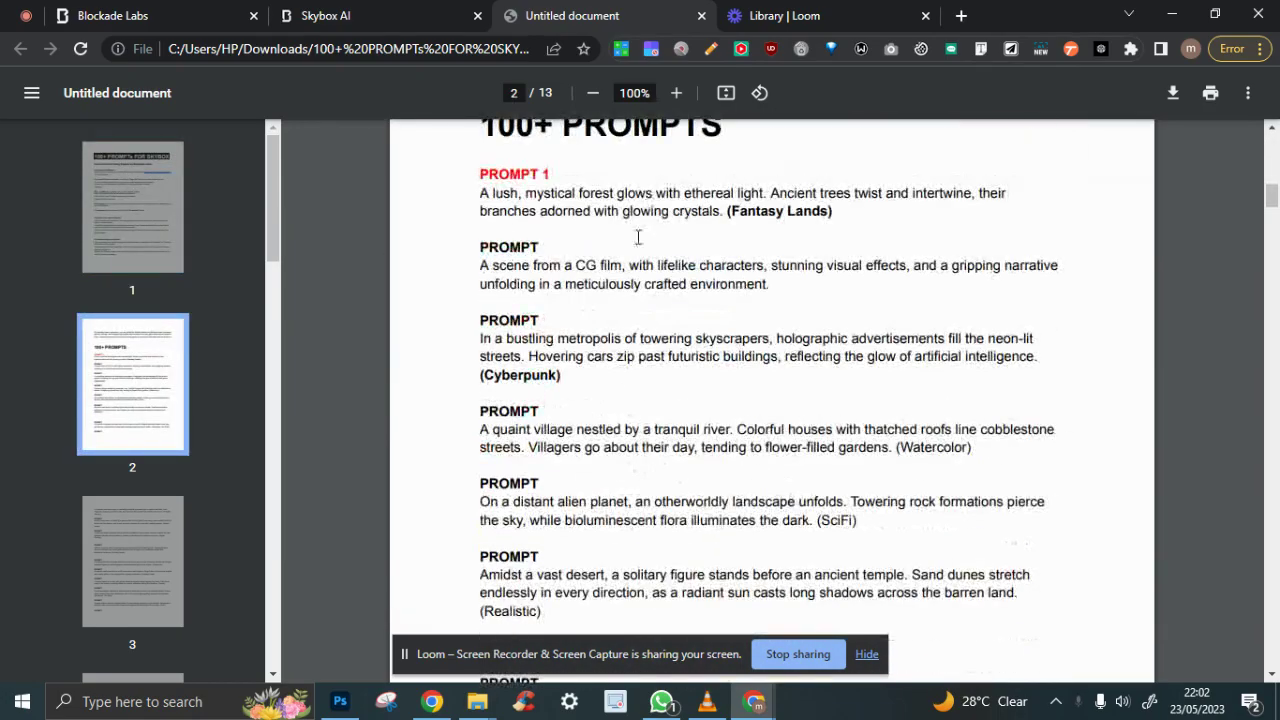
{"action": "scroll", "coordinate": [686, 270], "scroll_direction": "down", "scroll_amount": 20}
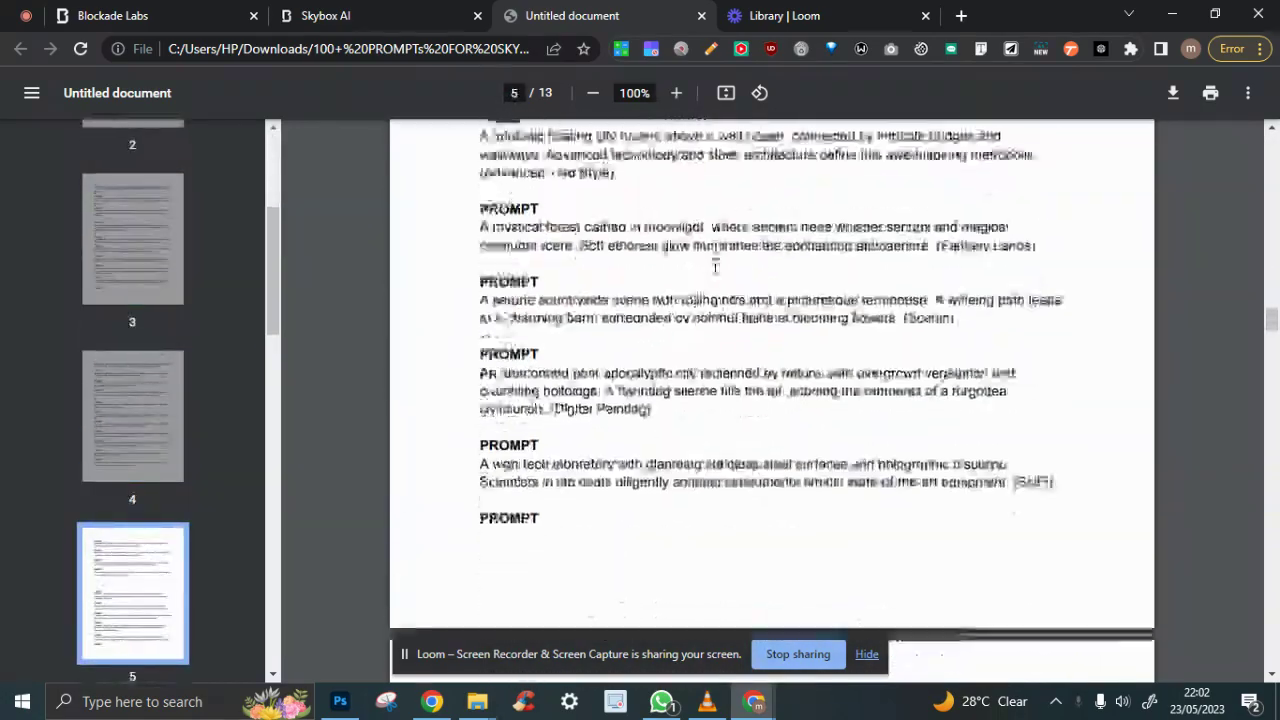
{"action": "scroll", "coordinate": [727, 325], "scroll_direction": "down", "scroll_amount": 15}
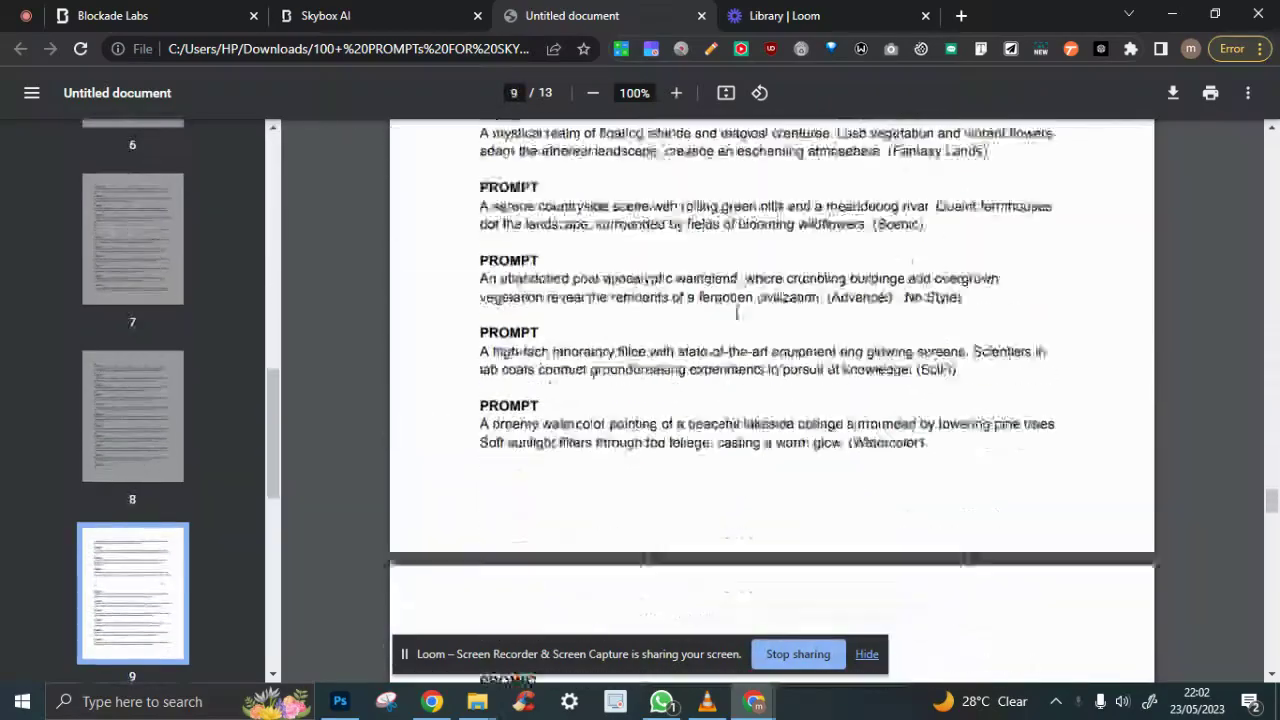
{"action": "scroll", "coordinate": [660, 400], "scroll_direction": "down", "scroll_amount": 10}
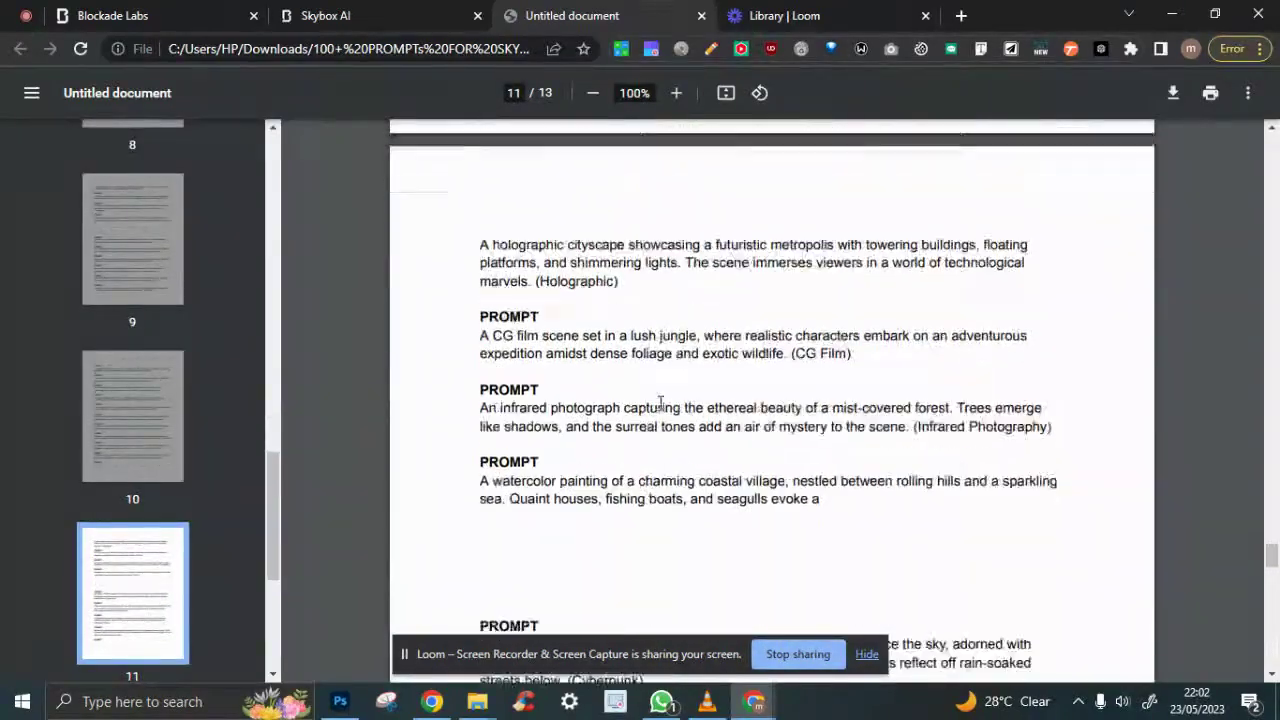
{"action": "scroll", "coordinate": [662, 404], "scroll_direction": "down", "scroll_amount": 15}
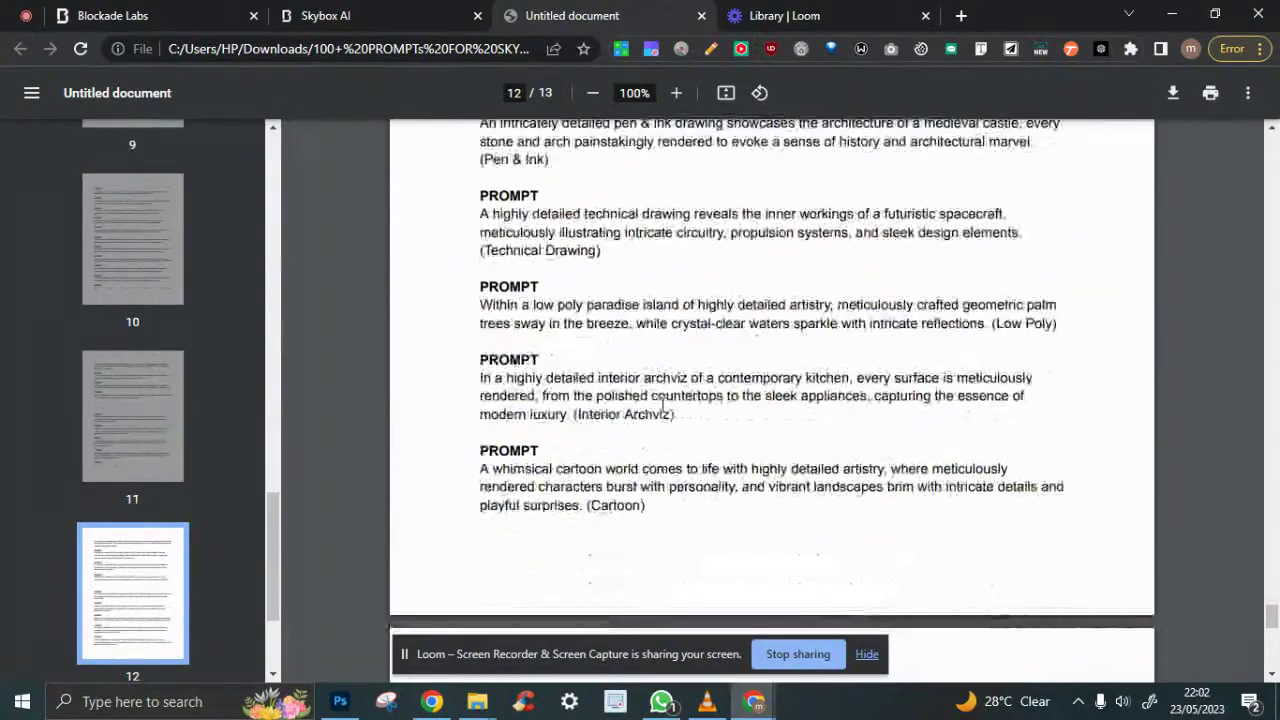
{"action": "scroll", "coordinate": [668, 416], "scroll_direction": "up", "scroll_amount": 12}
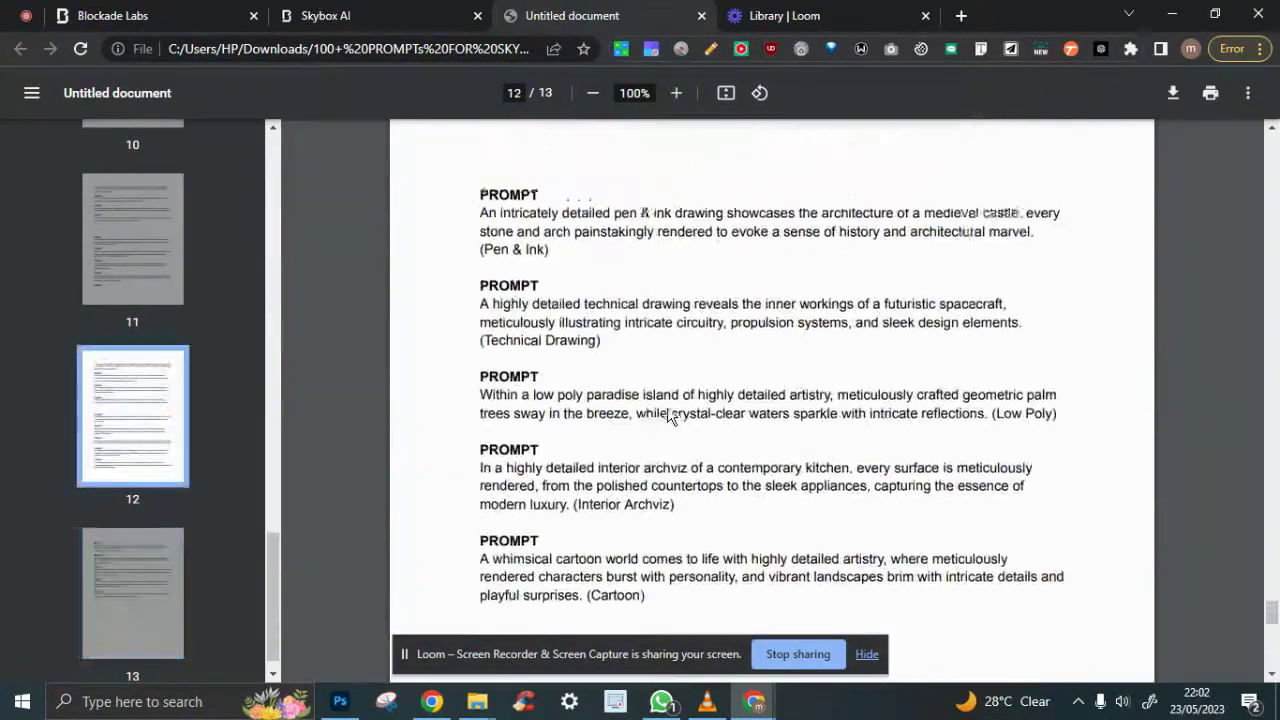
Return to the prompt list on page 2 and read Prompt 1, including its Fantasy Lands style tag.
{"action": "left_click_drag", "start_coordinate": [1268, 577], "coordinate": [1268, 135]}
{"action": "scroll", "coordinate": [837, 438], "scroll_direction": "down", "scroll_amount": 8}
{"action": "scroll", "coordinate": [837, 438], "scroll_direction": "down", "scroll_amount": 4}
{"action": "scroll", "coordinate": [831, 440], "scroll_direction": "up", "scroll_amount": 2}
{"action": "scroll", "coordinate": [754, 487], "scroll_direction": "down", "scroll_amount": 3}
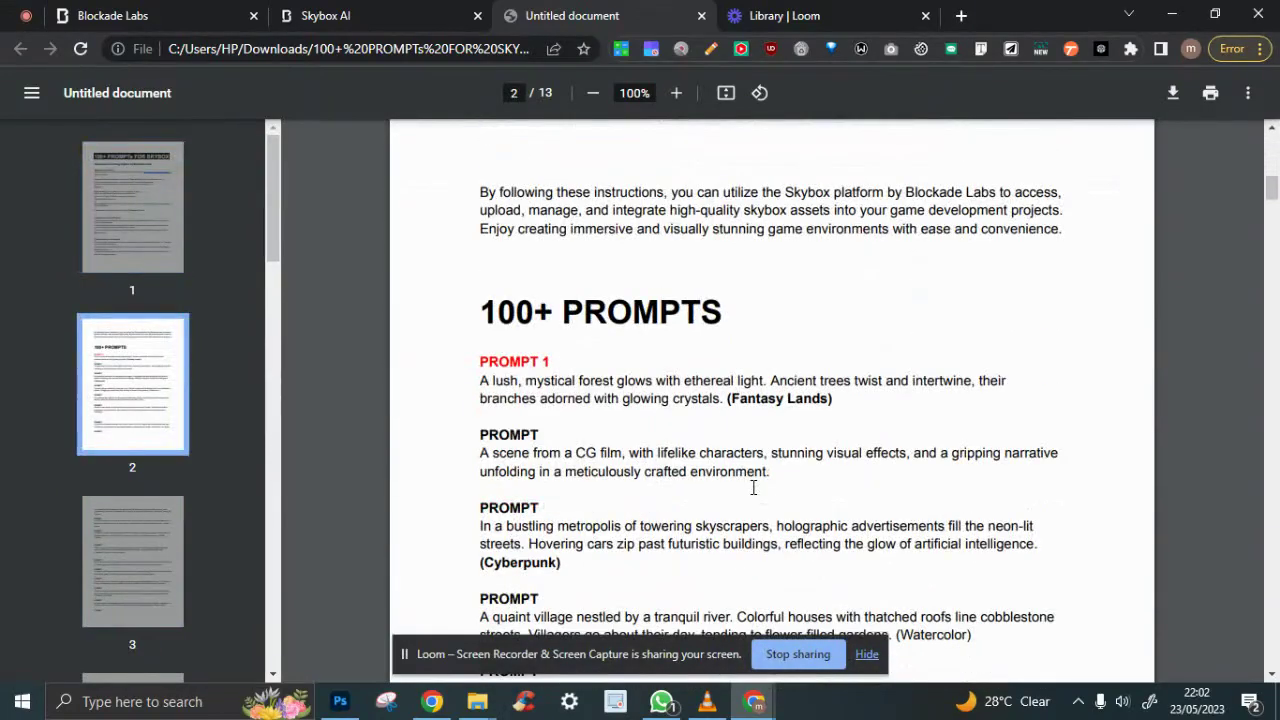
{"action": "scroll", "coordinate": [760, 488], "scroll_direction": "up", "scroll_amount": 1}
{"action": "scroll", "coordinate": [763, 480], "scroll_direction": "down", "scroll_amount": 1}
{"action": "left_click_drag", "start_coordinate": [481, 381], "coordinate": [651, 383]}
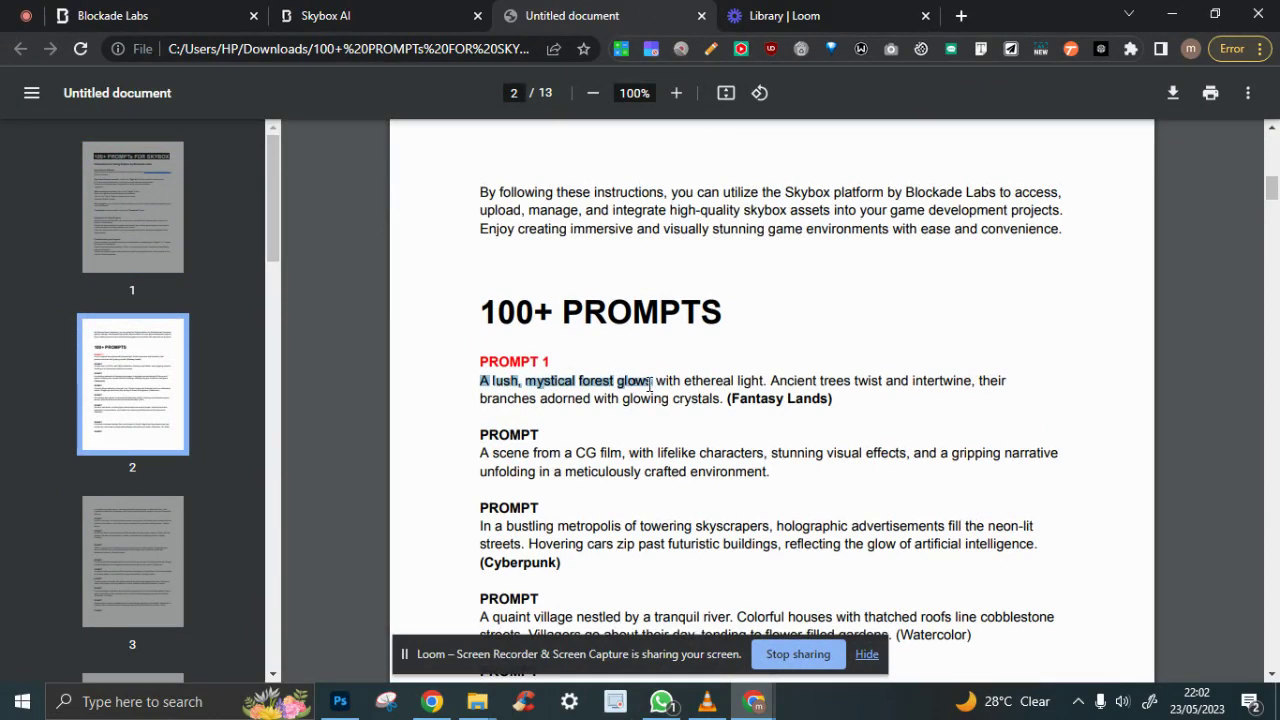
{"action": "left_click", "coordinate": [767, 380]}
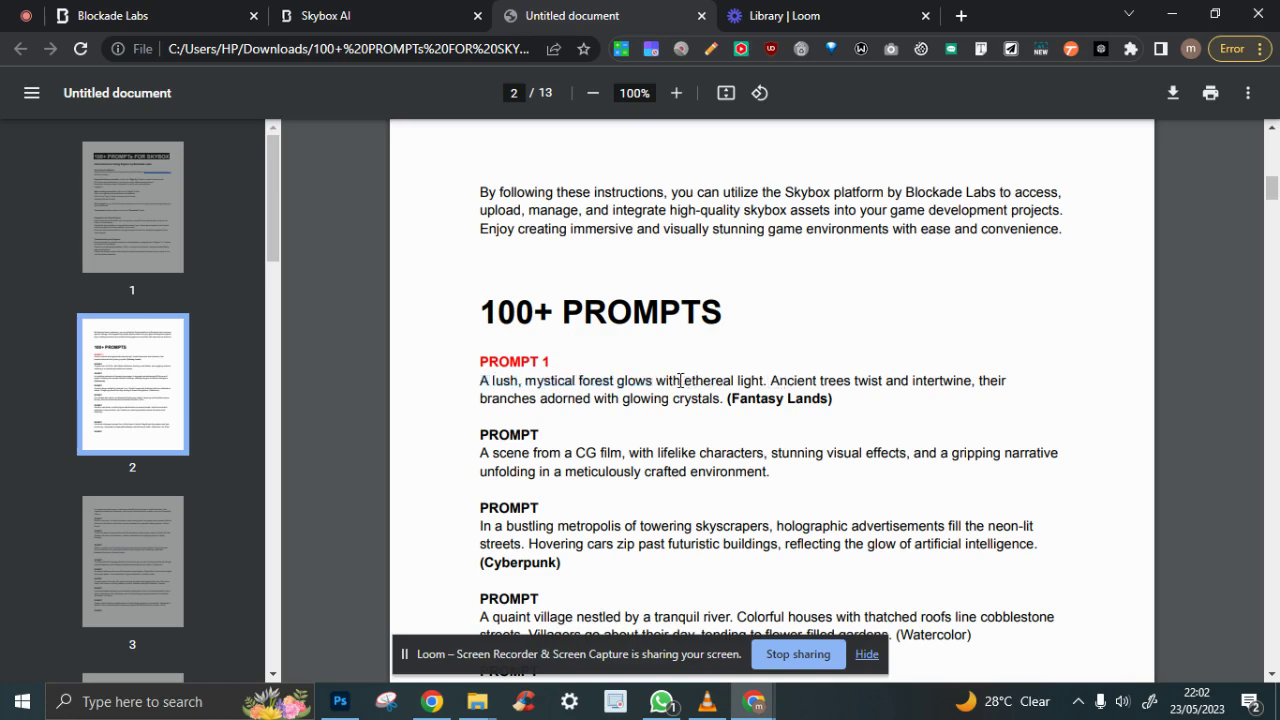
{"action": "left_click_drag", "start_coordinate": [481, 380], "coordinate": [683, 378]}
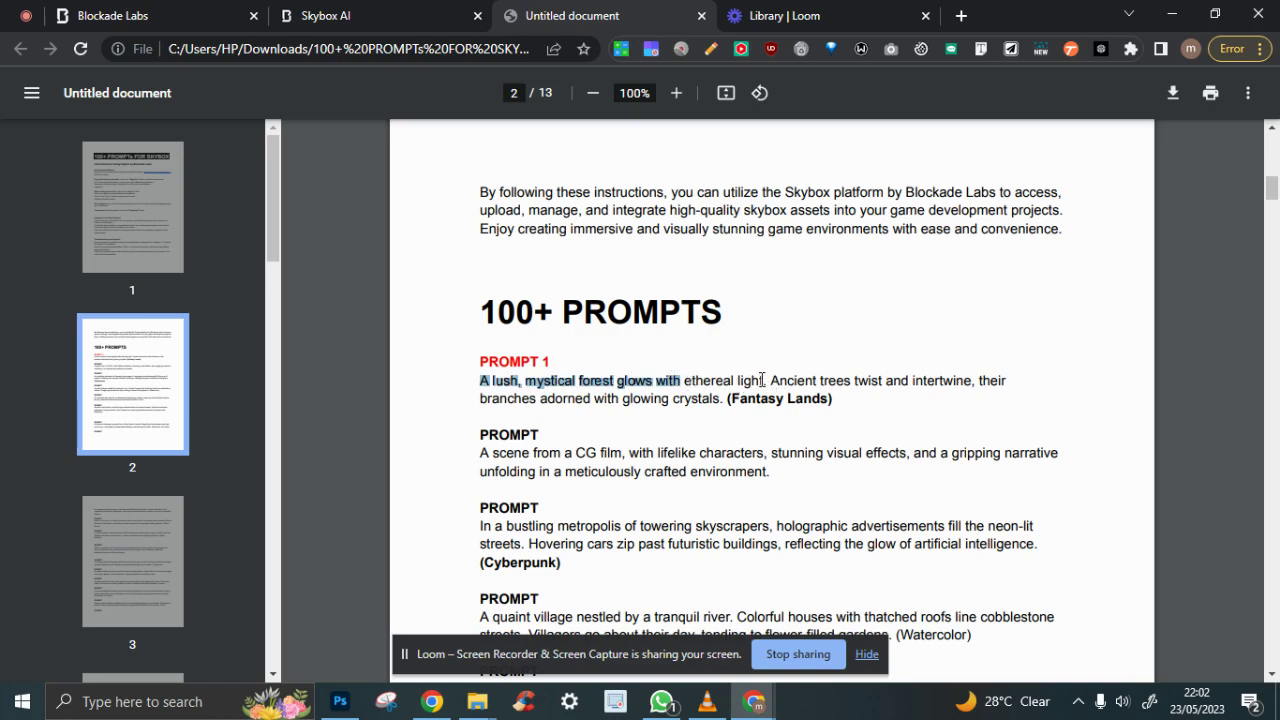
{"action": "left_click_drag", "start_coordinate": [762, 380], "coordinate": [978, 376]}
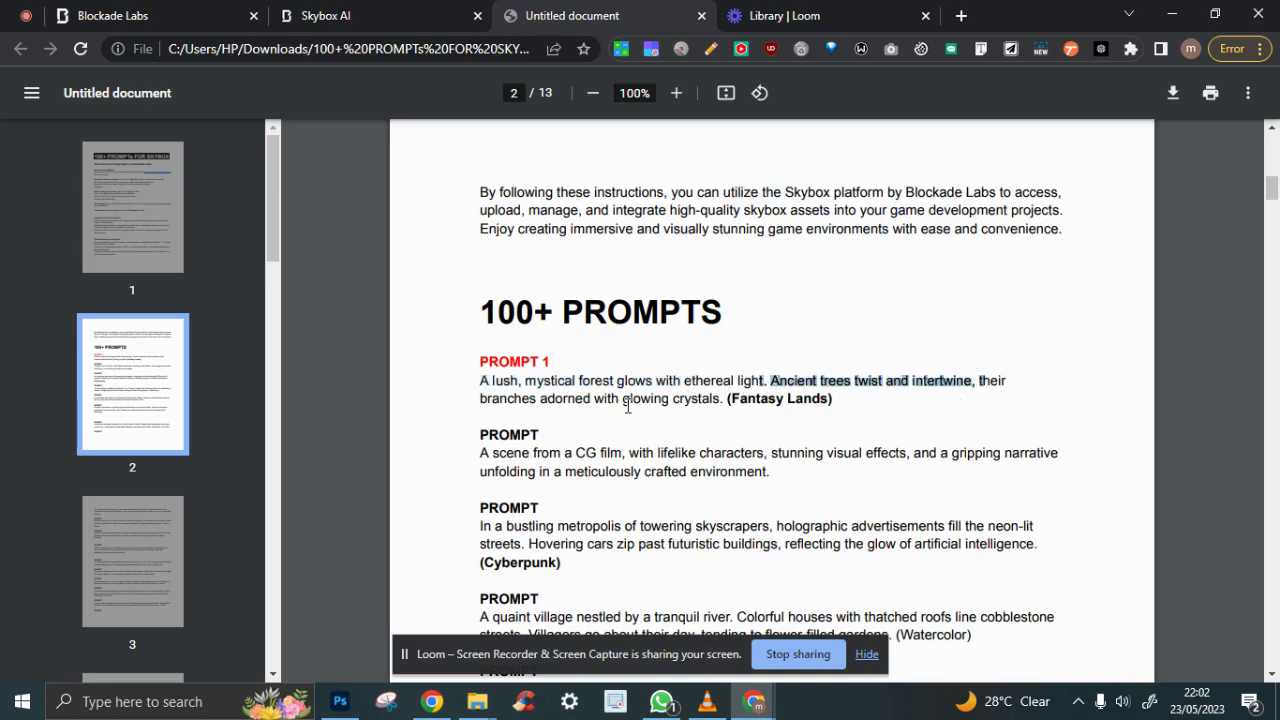
{"action": "left_click_drag", "start_coordinate": [481, 399], "coordinate": [843, 402]}
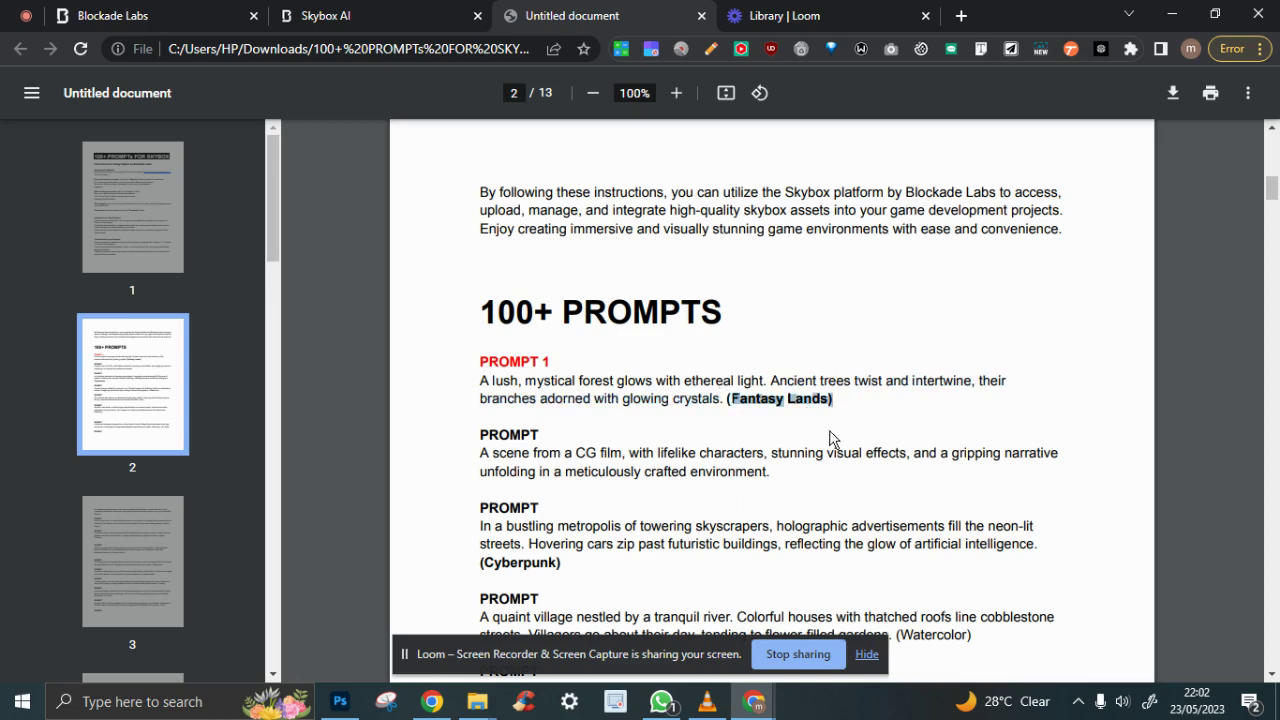
Read the CG film scene prompt below Prompt 1, highlighting its phrases.
{"action": "scroll", "coordinate": [714, 437], "scroll_direction": "down", "scroll_amount": 1}
{"action": "scroll", "coordinate": [700, 450], "scroll_direction": "up", "scroll_amount": 2}
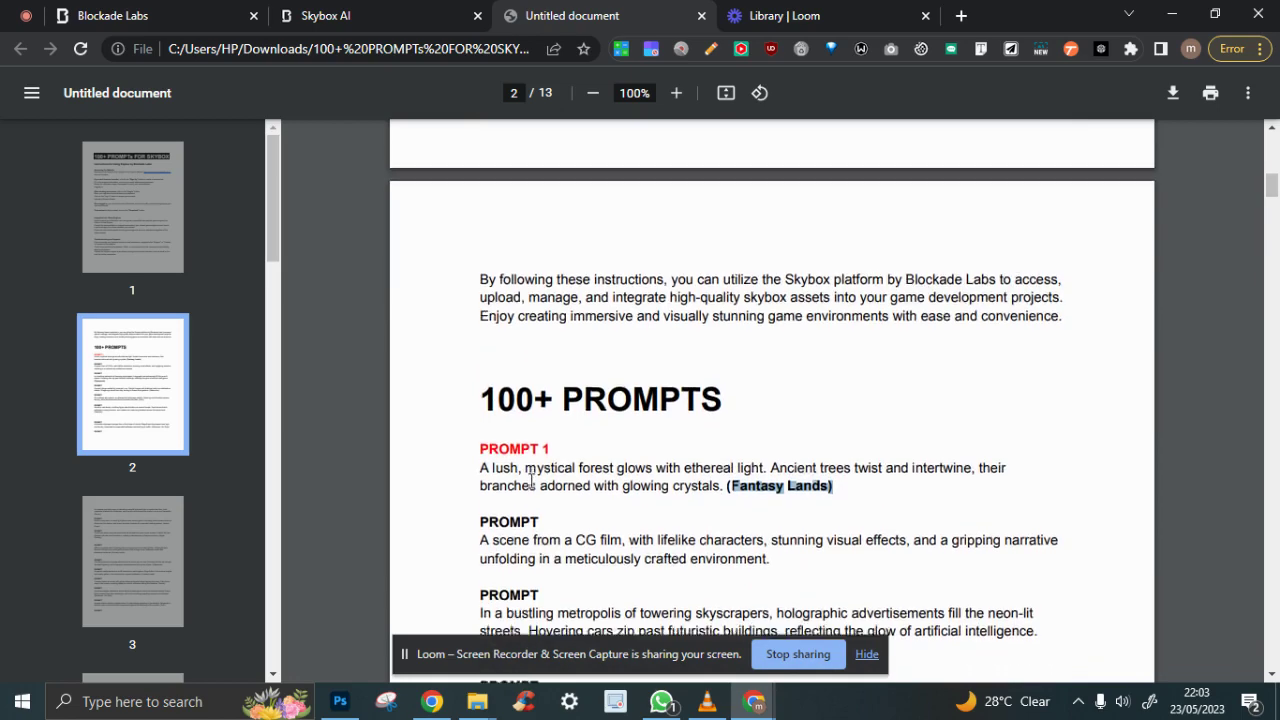
{"action": "scroll", "coordinate": [531, 481], "scroll_direction": "down", "scroll_amount": 2}
{"action": "scroll", "coordinate": [510, 440], "scroll_direction": "up", "scroll_amount": 1}
{"action": "scroll", "coordinate": [516, 362], "scroll_direction": "down", "scroll_amount": 1}
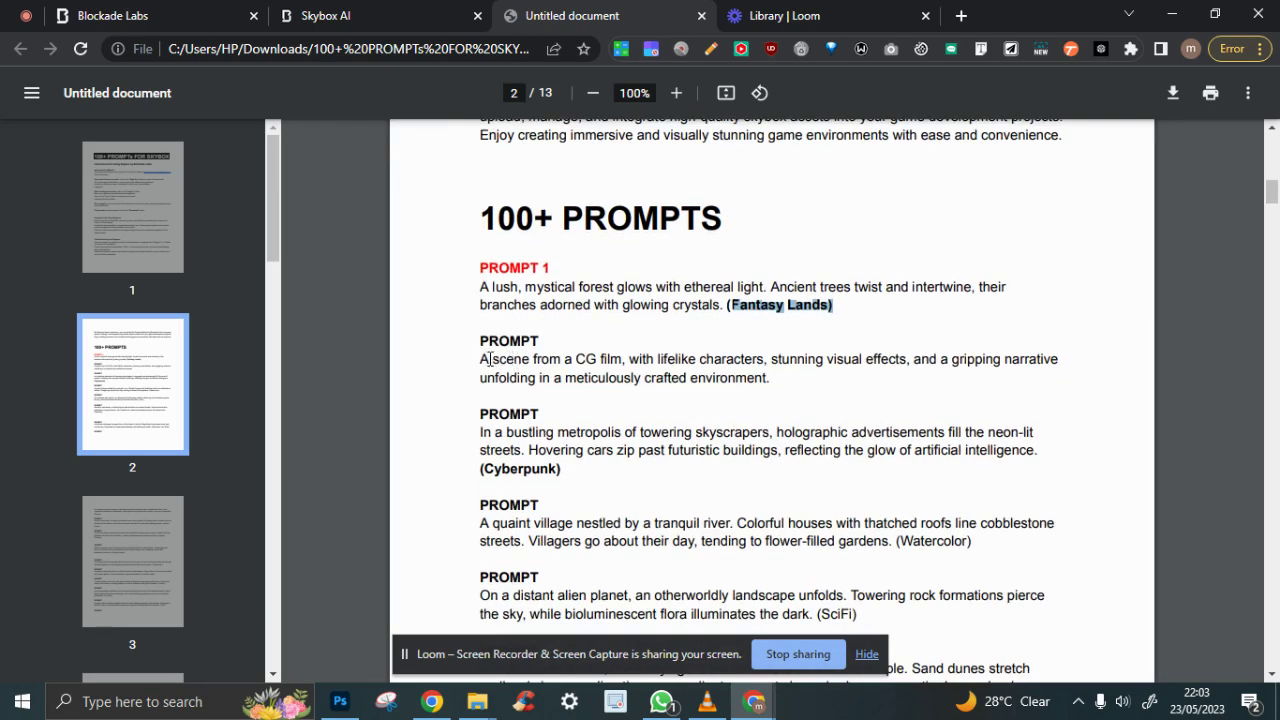
{"action": "left_click_drag", "start_coordinate": [481, 359], "coordinate": [907, 358]}
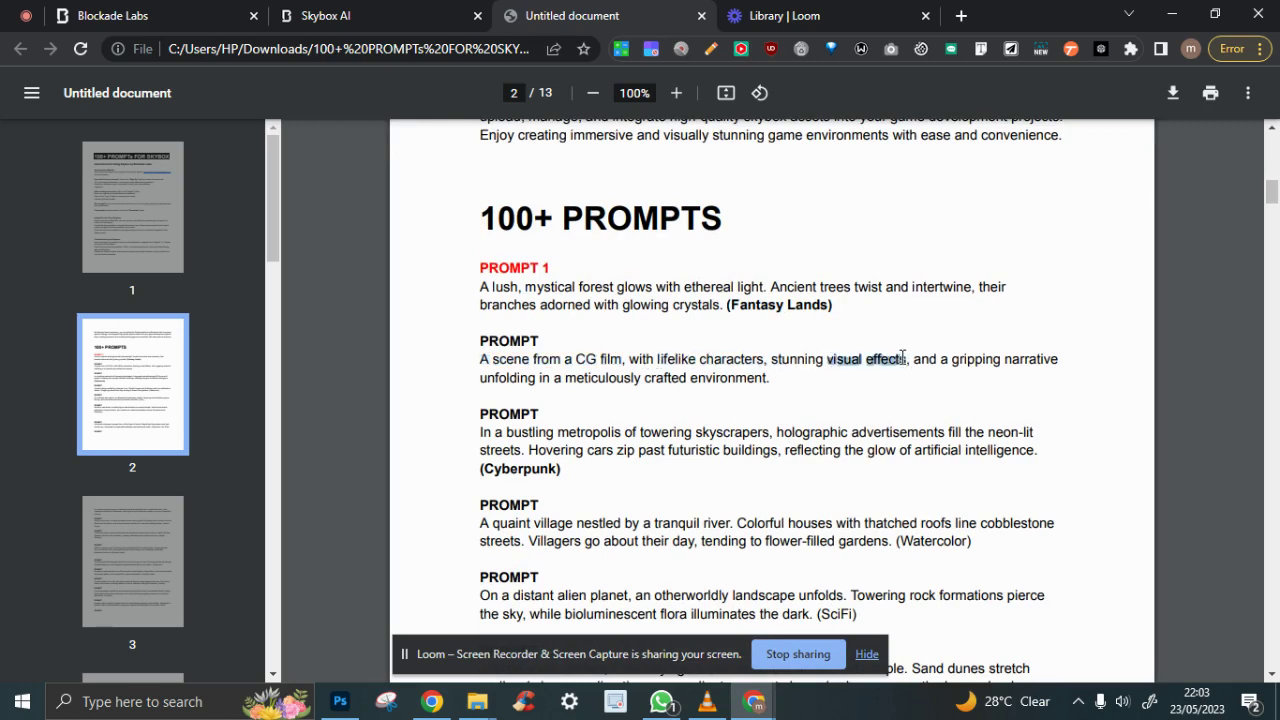
{"action": "left_click_drag", "start_coordinate": [773, 360], "coordinate": [1092, 359]}
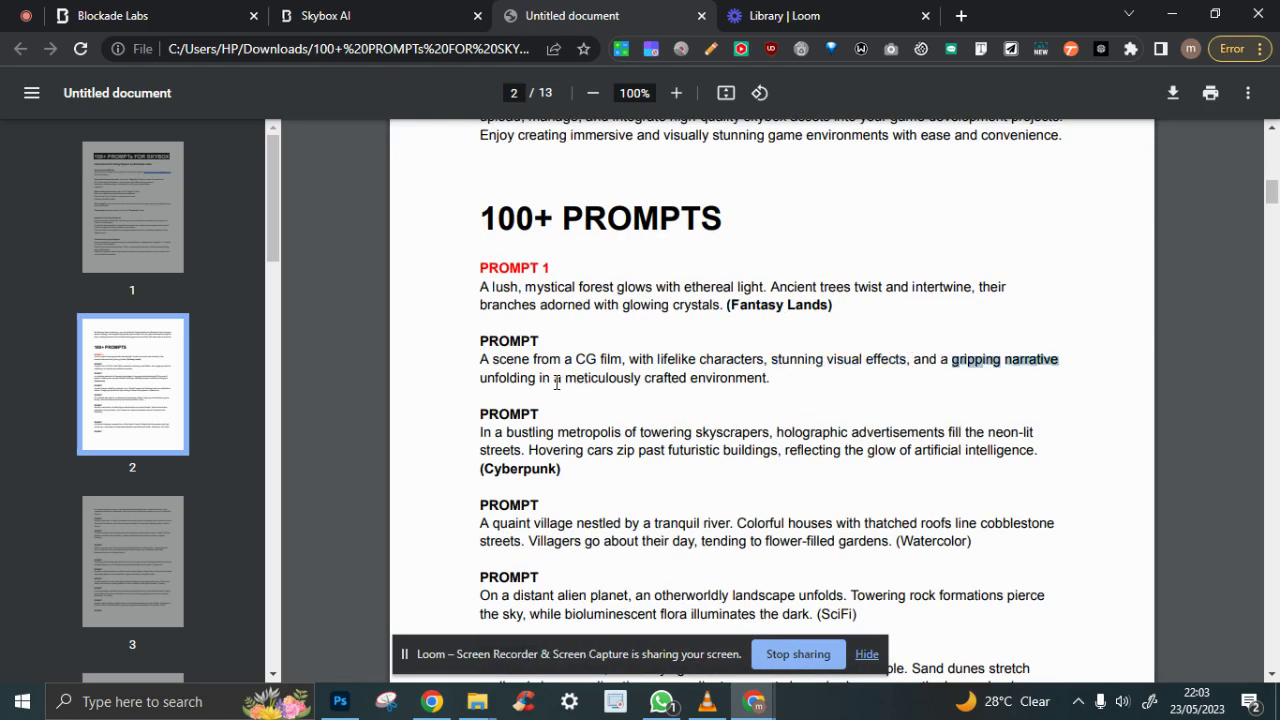
{"action": "left_click", "coordinate": [675, 368]}
{"action": "scroll", "coordinate": [735, 425], "scroll_direction": "down", "scroll_amount": 2}
{"action": "scroll", "coordinate": [730, 410], "scroll_direction": "up", "scroll_amount": 2}
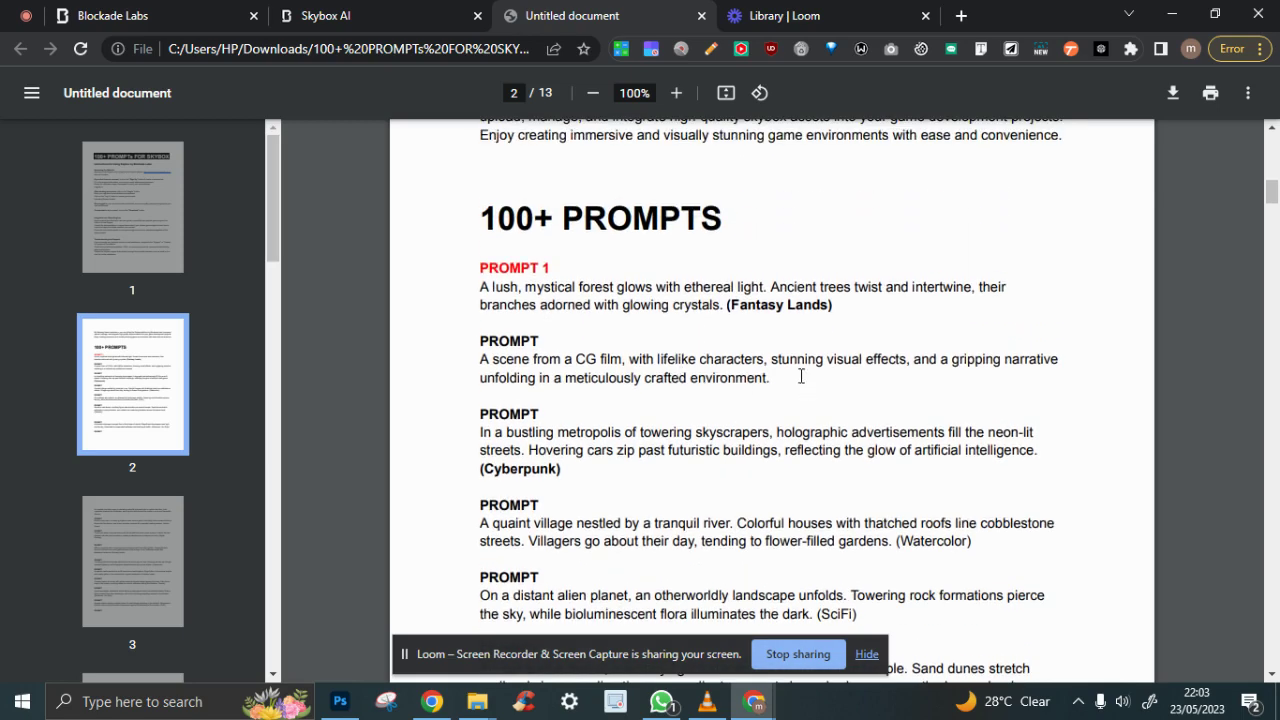
Examine the remaining prompts on page 2 and the first ones on page 3, along with their style tags.
{"action": "scroll", "coordinate": [802, 398], "scroll_direction": "down", "scroll_amount": 1}
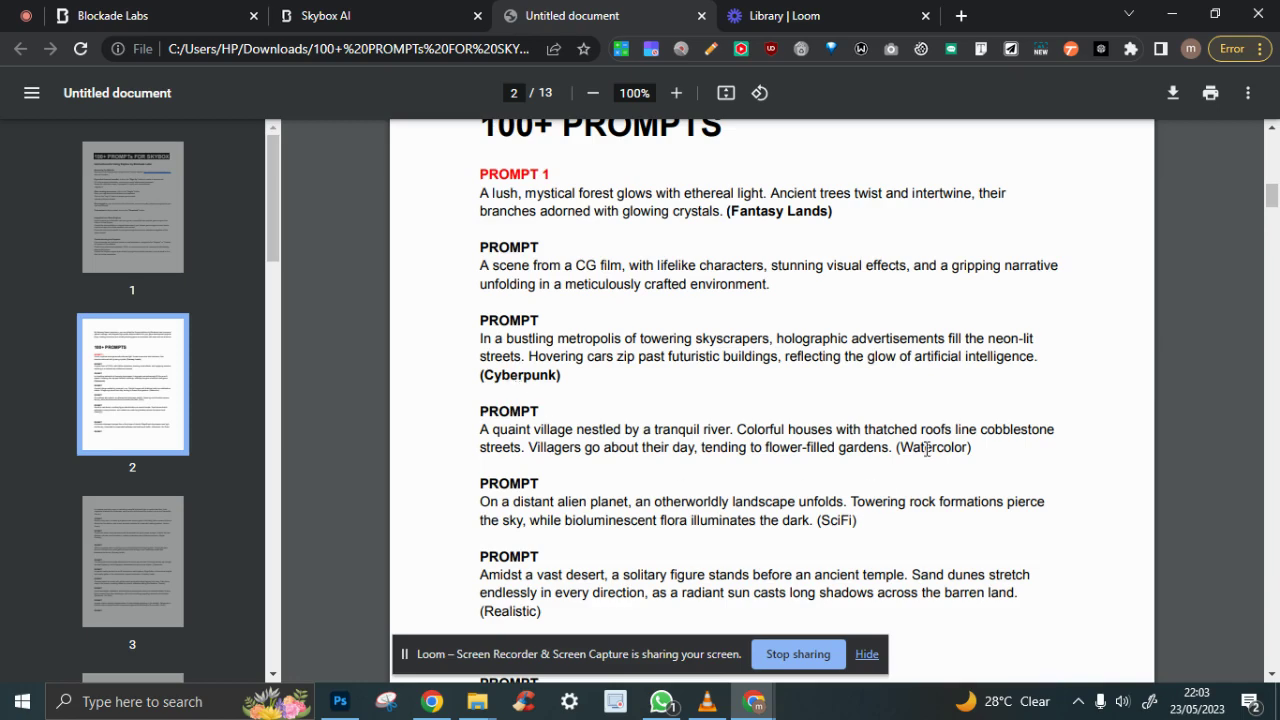
{"action": "scroll", "coordinate": [820, 533], "scroll_direction": "up", "scroll_amount": 2}
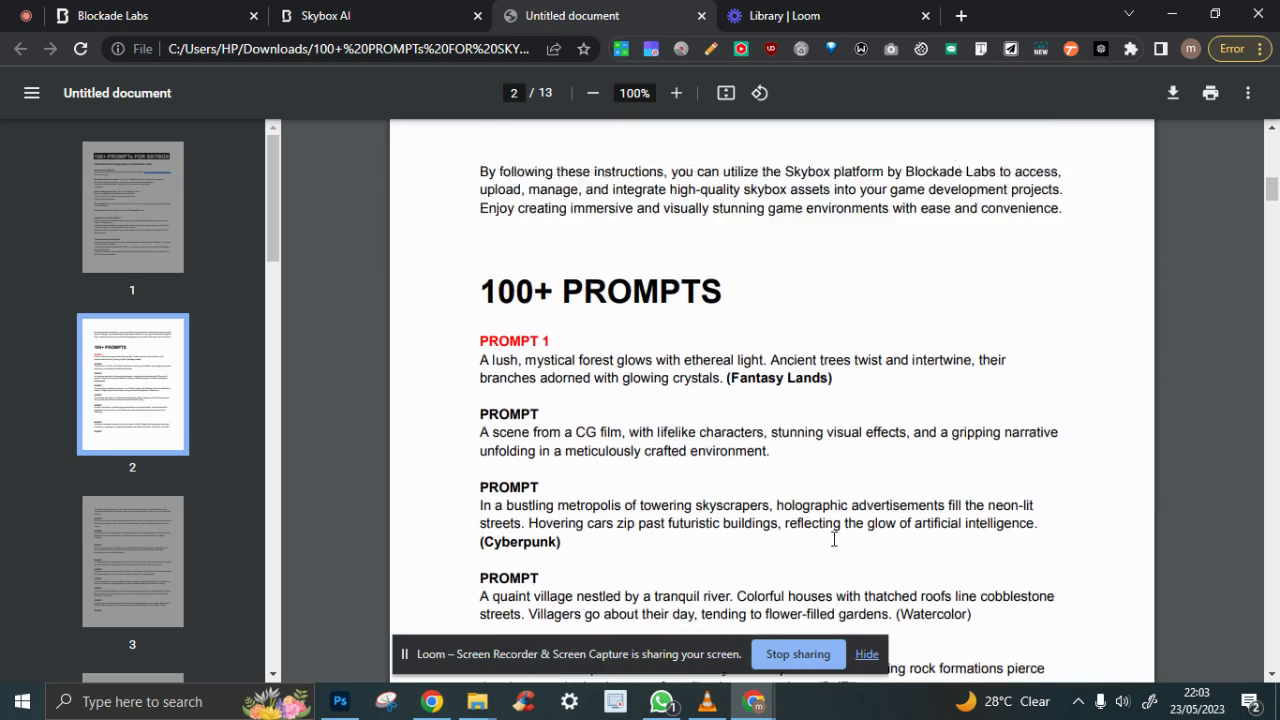
{"action": "scroll", "coordinate": [832, 535], "scroll_direction": "down", "scroll_amount": 1}
{"action": "scroll", "coordinate": [668, 537], "scroll_direction": "down", "scroll_amount": 1}
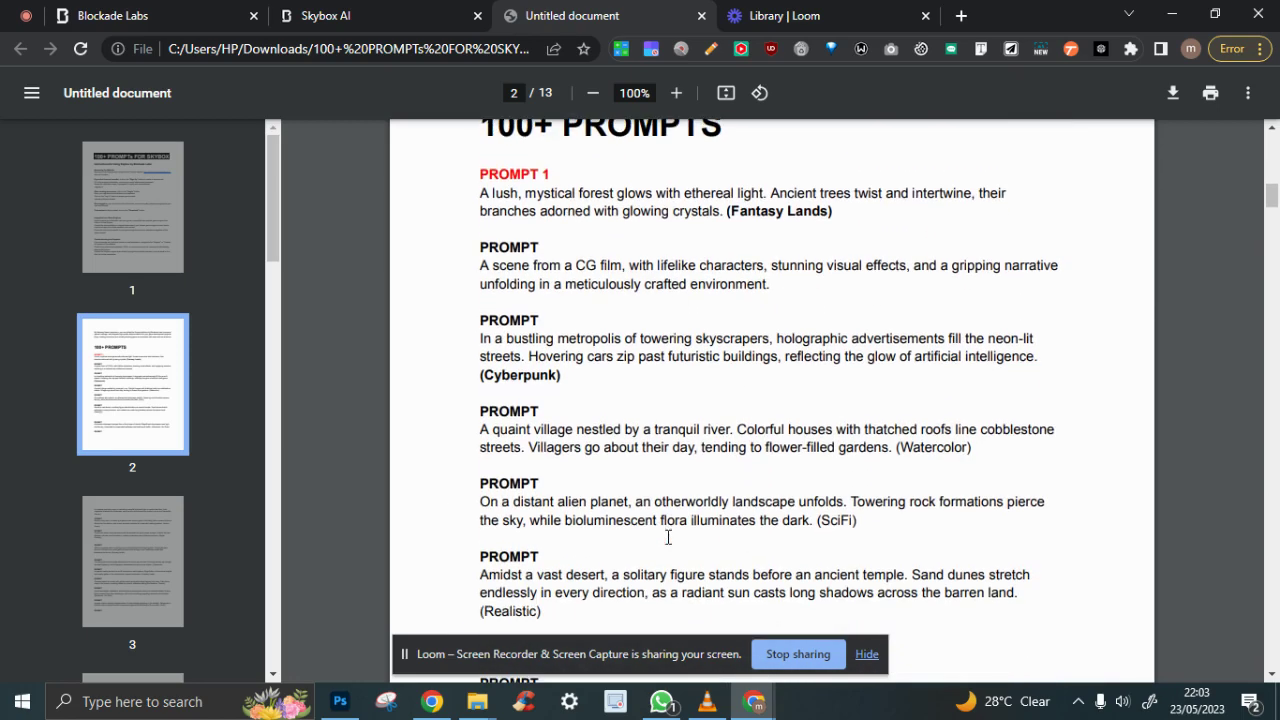
{"action": "scroll", "coordinate": [595, 428], "scroll_direction": "down", "scroll_amount": 1}
{"action": "scroll", "coordinate": [701, 491], "scroll_direction": "down", "scroll_amount": 1}
{"action": "scroll", "coordinate": [701, 491], "scroll_direction": "up", "scroll_amount": 5}
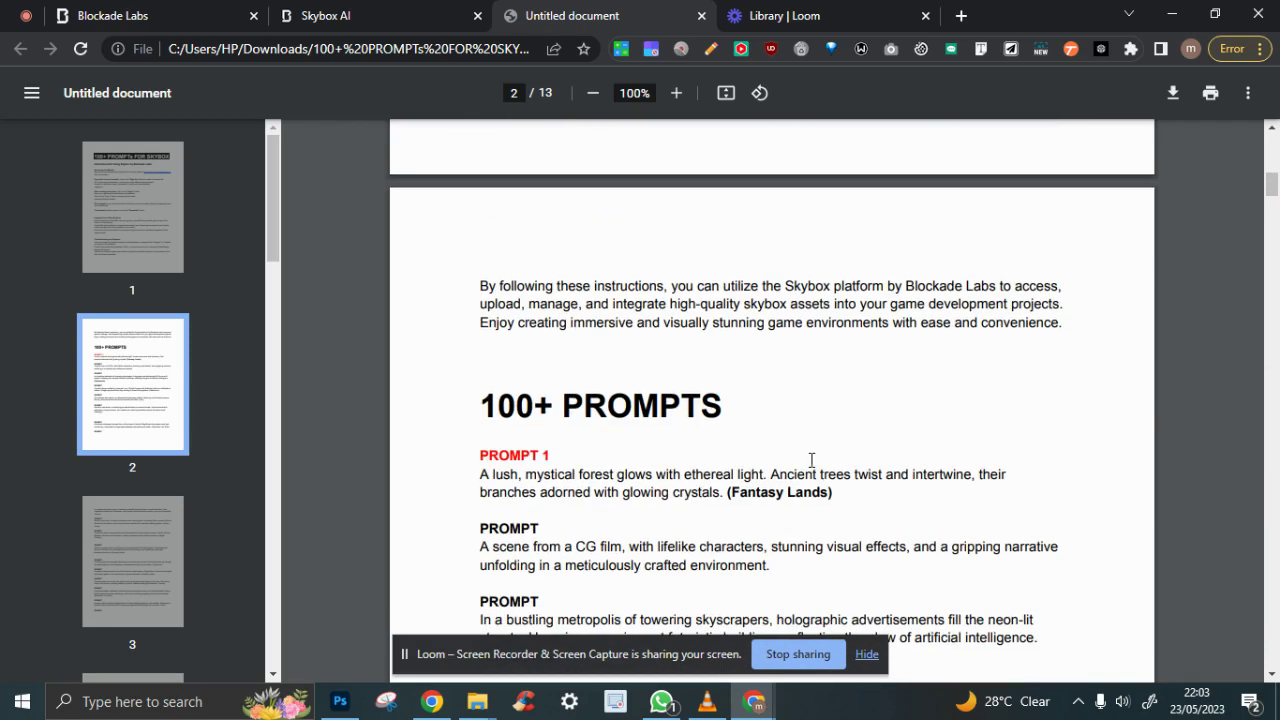
{"action": "scroll", "coordinate": [799, 318], "scroll_direction": "down", "scroll_amount": 1}
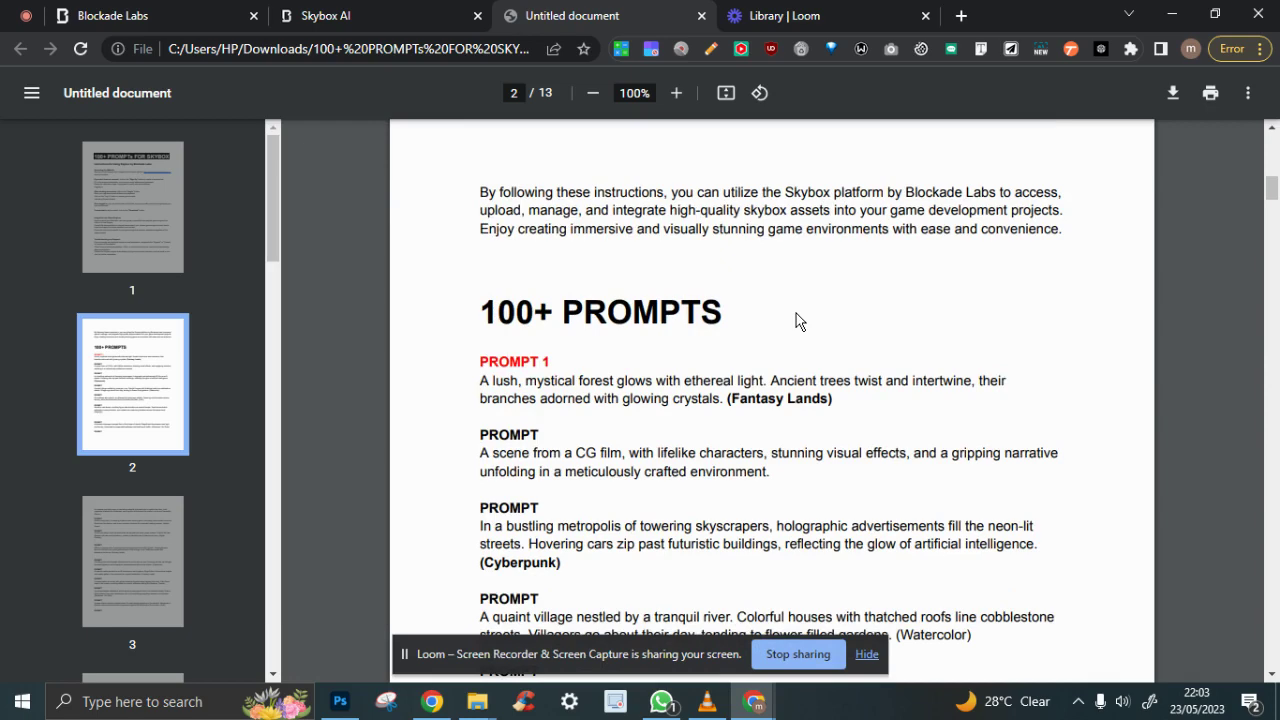
{"action": "scroll", "coordinate": [802, 316], "scroll_direction": "down", "scroll_amount": 1}
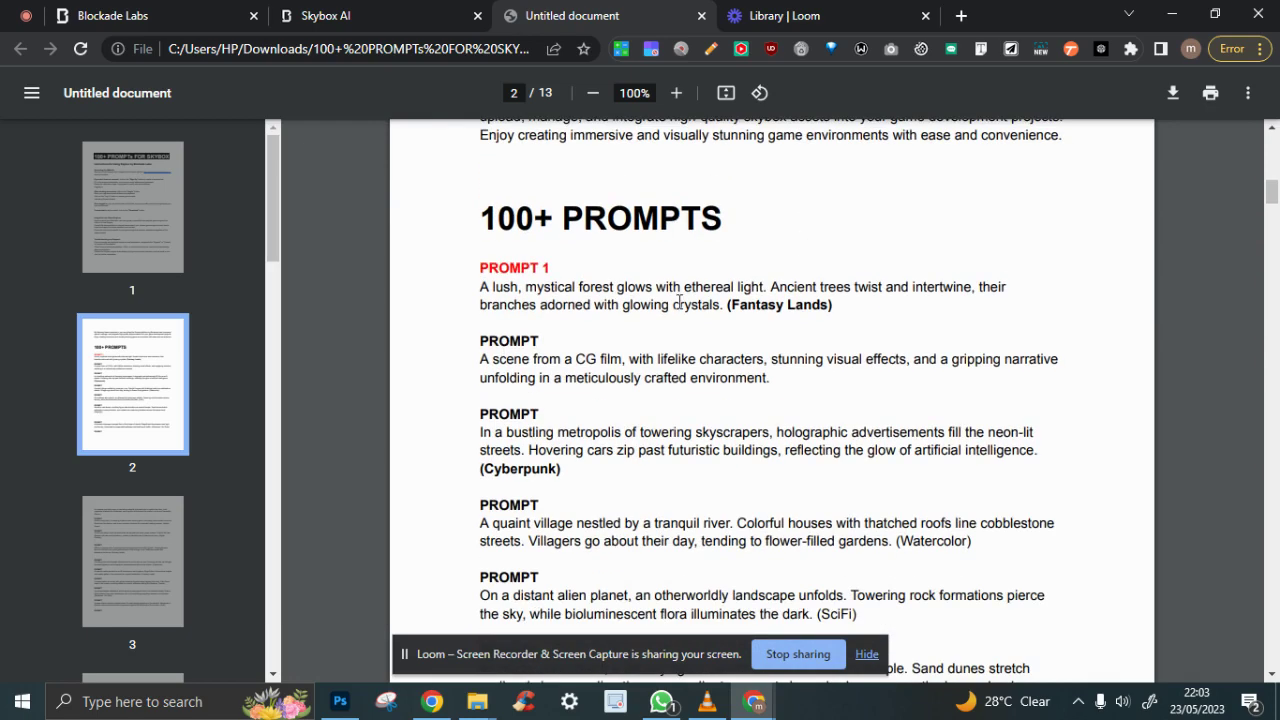
{"action": "scroll", "coordinate": [1054, 389], "scroll_direction": "down", "scroll_amount": 2}
{"action": "scroll", "coordinate": [1051, 306], "scroll_direction": "up", "scroll_amount": 2}
{"action": "scroll", "coordinate": [776, 346], "scroll_direction": "down", "scroll_amount": 1}
{"action": "scroll", "coordinate": [771, 348], "scroll_direction": "down", "scroll_amount": 2}
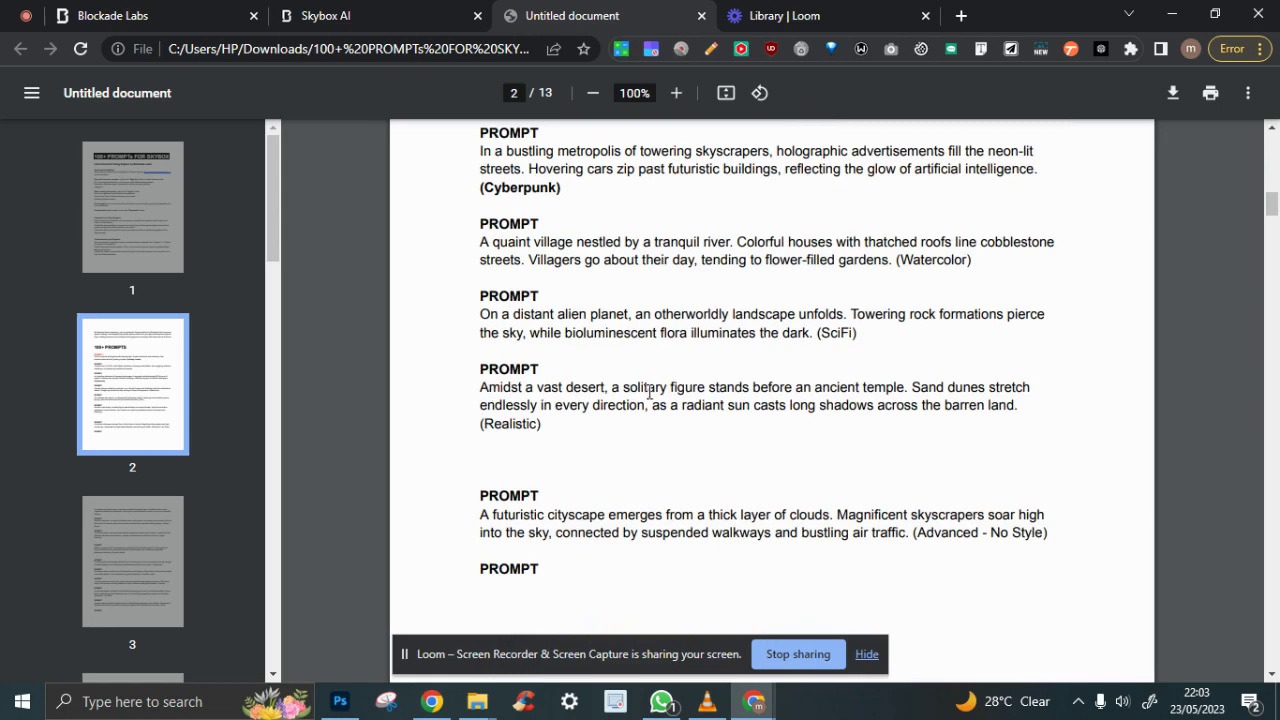
{"action": "scroll", "coordinate": [620, 378], "scroll_direction": "down", "scroll_amount": 1}
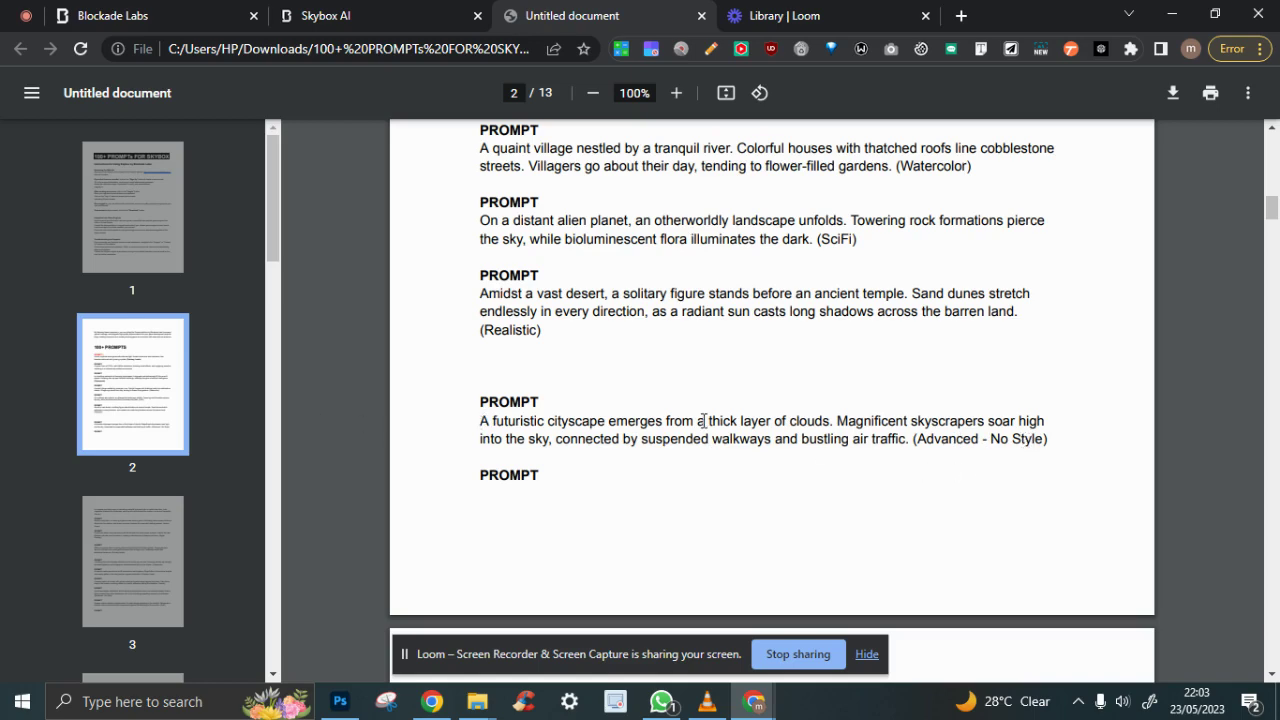
{"action": "scroll", "coordinate": [703, 420], "scroll_direction": "down", "scroll_amount": 4}
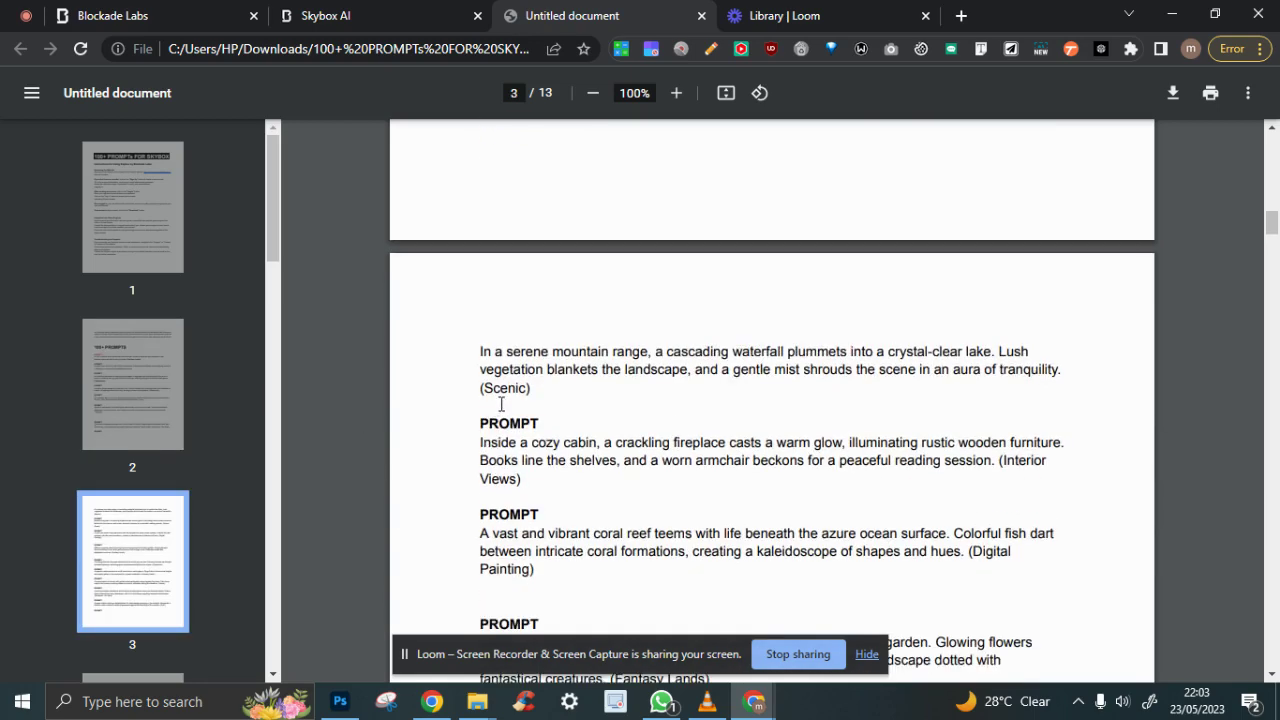
{"action": "scroll", "coordinate": [510, 368], "scroll_direction": "up", "scroll_amount": 1}
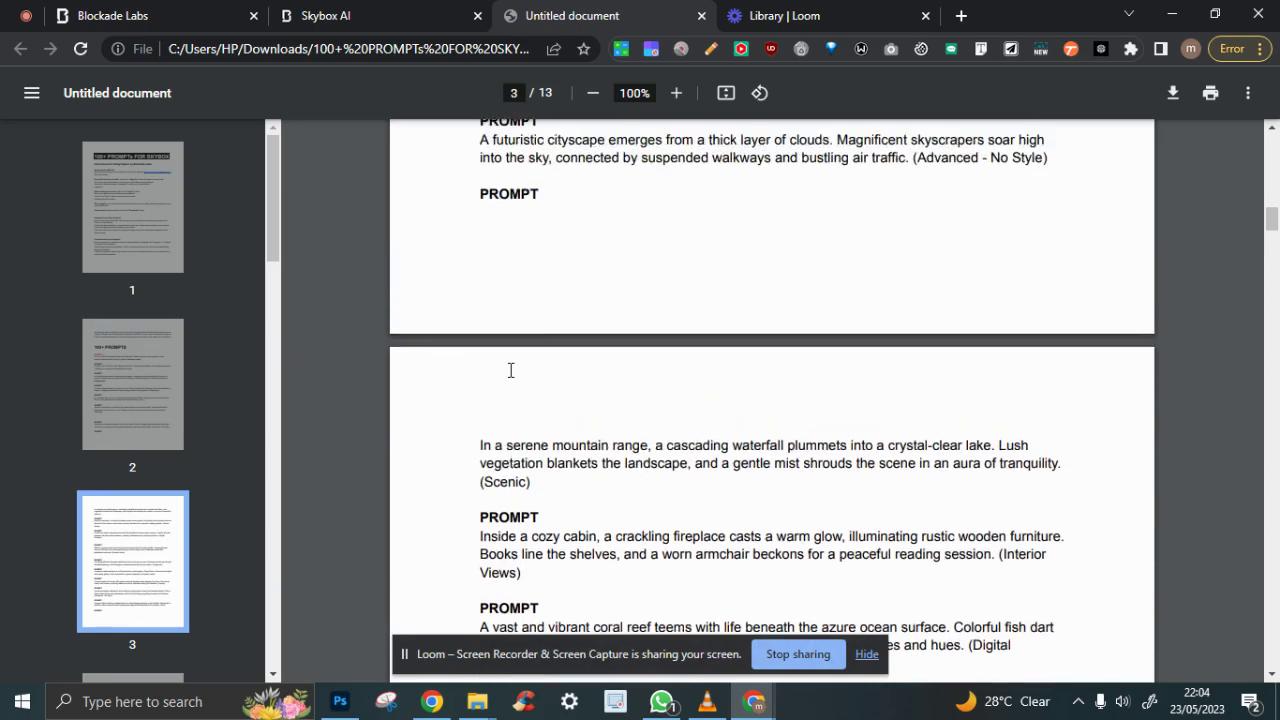
{"action": "scroll", "coordinate": [510, 368], "scroll_direction": "down", "scroll_amount": 1}
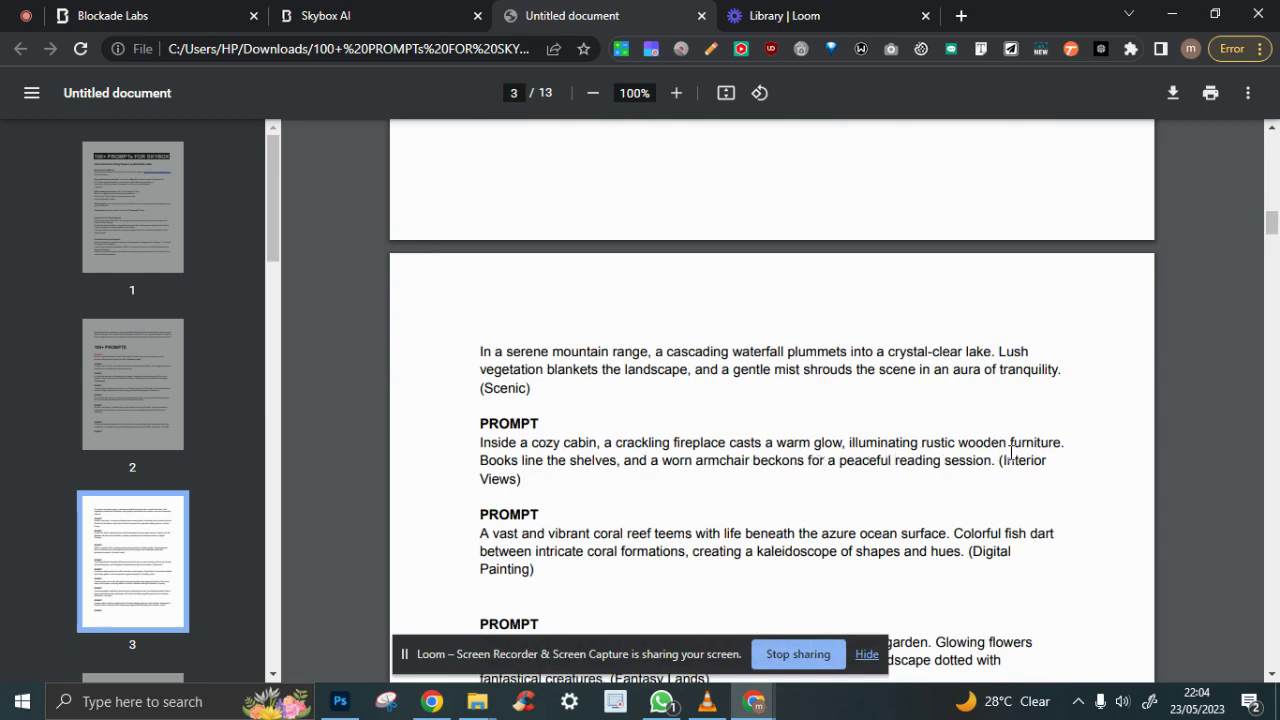
Copy the "Inside a cozy cabin" prompt from page 3 without its Interior Views tag and switch to Skybox AI.
{"action": "left_click_drag", "start_coordinate": [478, 442], "coordinate": [1000, 460]}
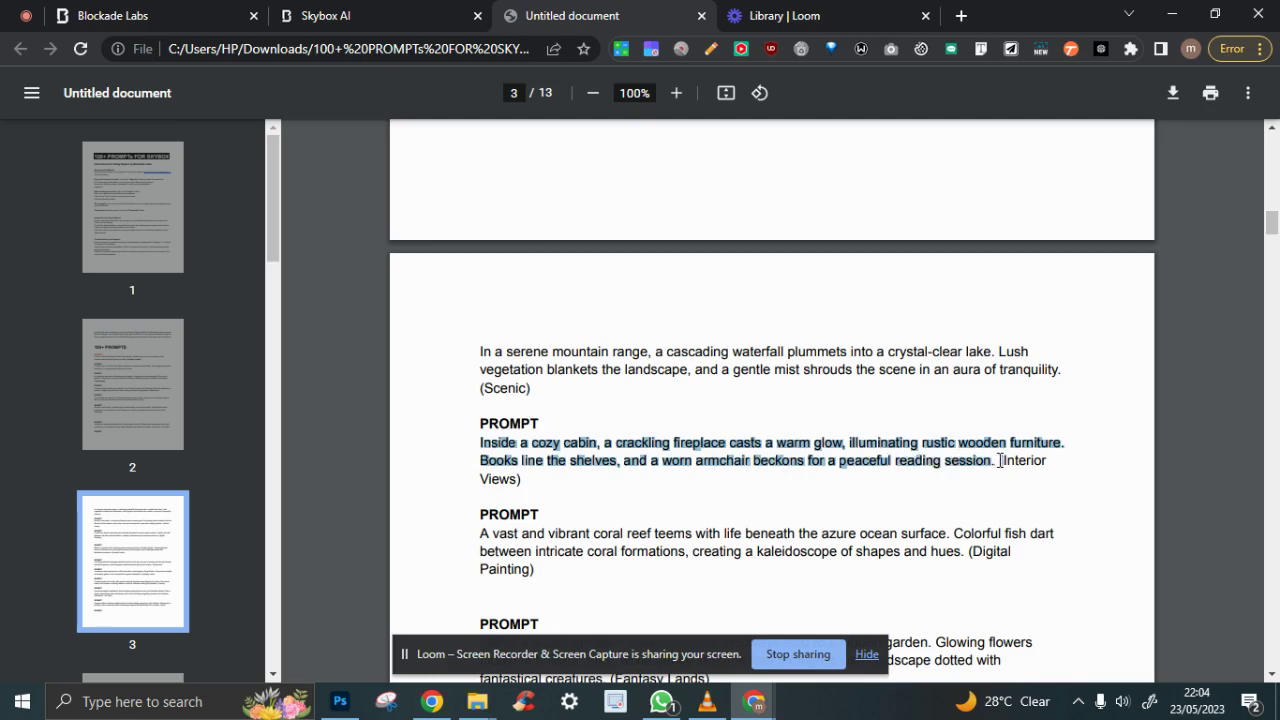
{"action": "right_click", "coordinate": [727, 445]}
{"action": "left_click", "coordinate": [773, 121]}
{"action": "left_click", "coordinate": [371, 13]}
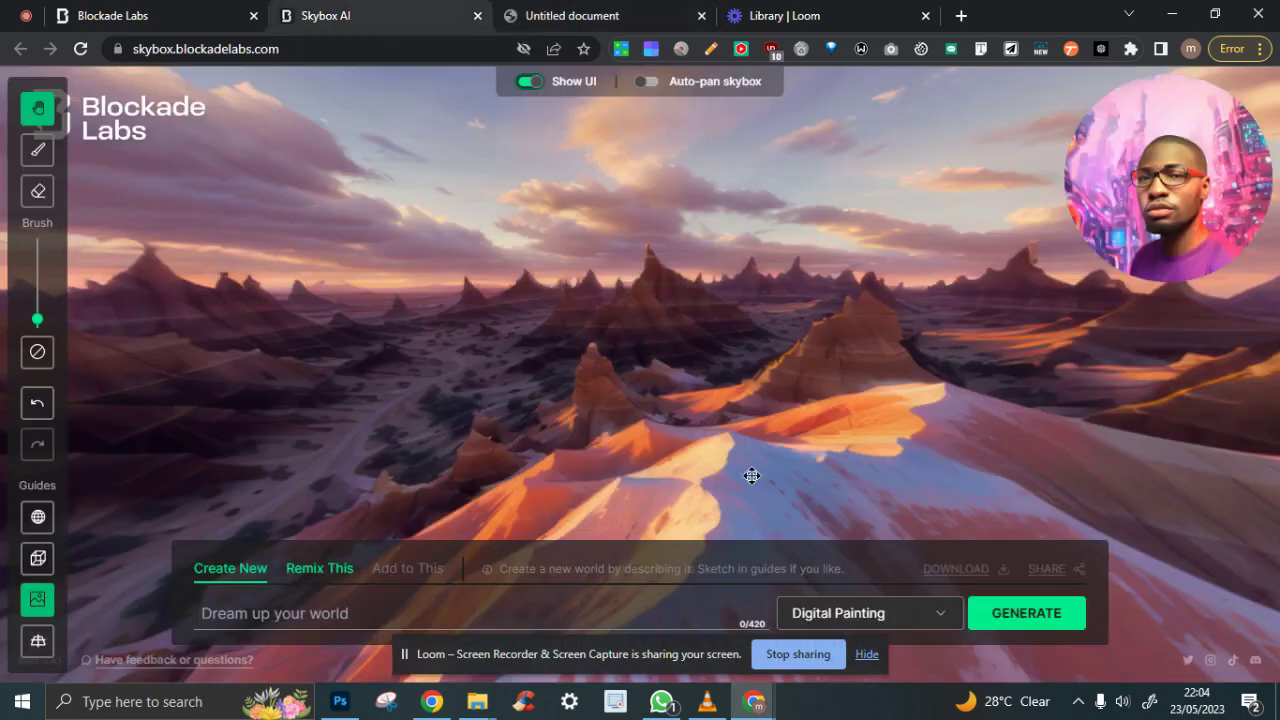
Paste the copied "Inside a cozy cabin" prompt into the empty world description field.
{"action": "left_click", "coordinate": [369, 609]}
{"action": "right_click", "coordinate": [369, 609]}
{"action": "left_click", "coordinate": [428, 373]}
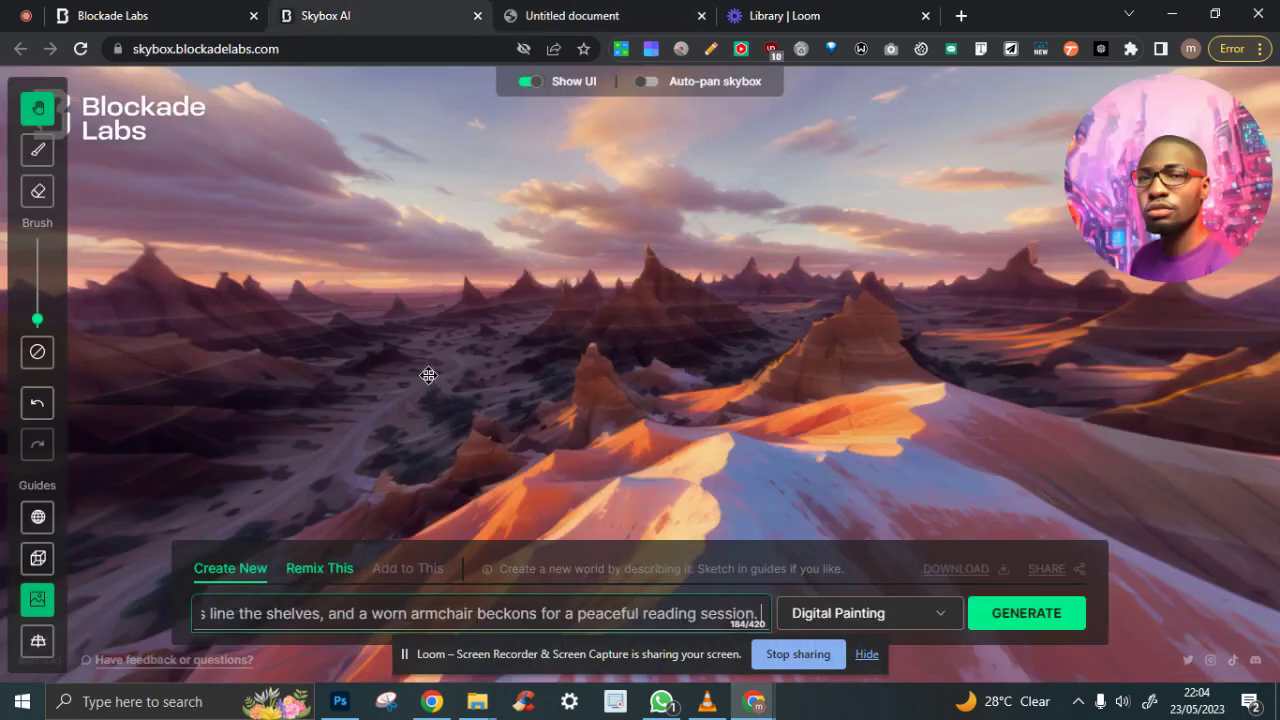
Set the skybox style to Interior Views and generate the cozy cabin skybox.
{"action": "left_click", "coordinate": [950, 630]}
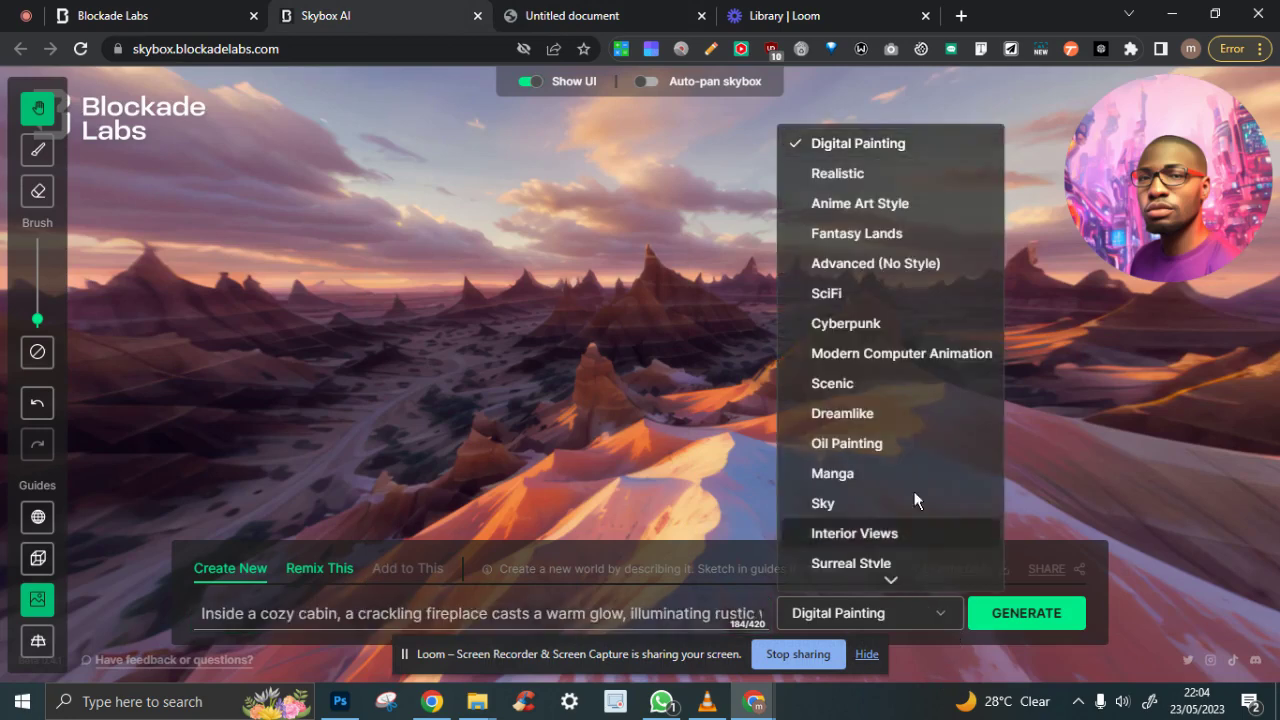
{"action": "scroll", "coordinate": [910, 455], "scroll_direction": "down", "scroll_amount": 3}
{"action": "scroll", "coordinate": [910, 455], "scroll_direction": "down", "scroll_amount": 3}
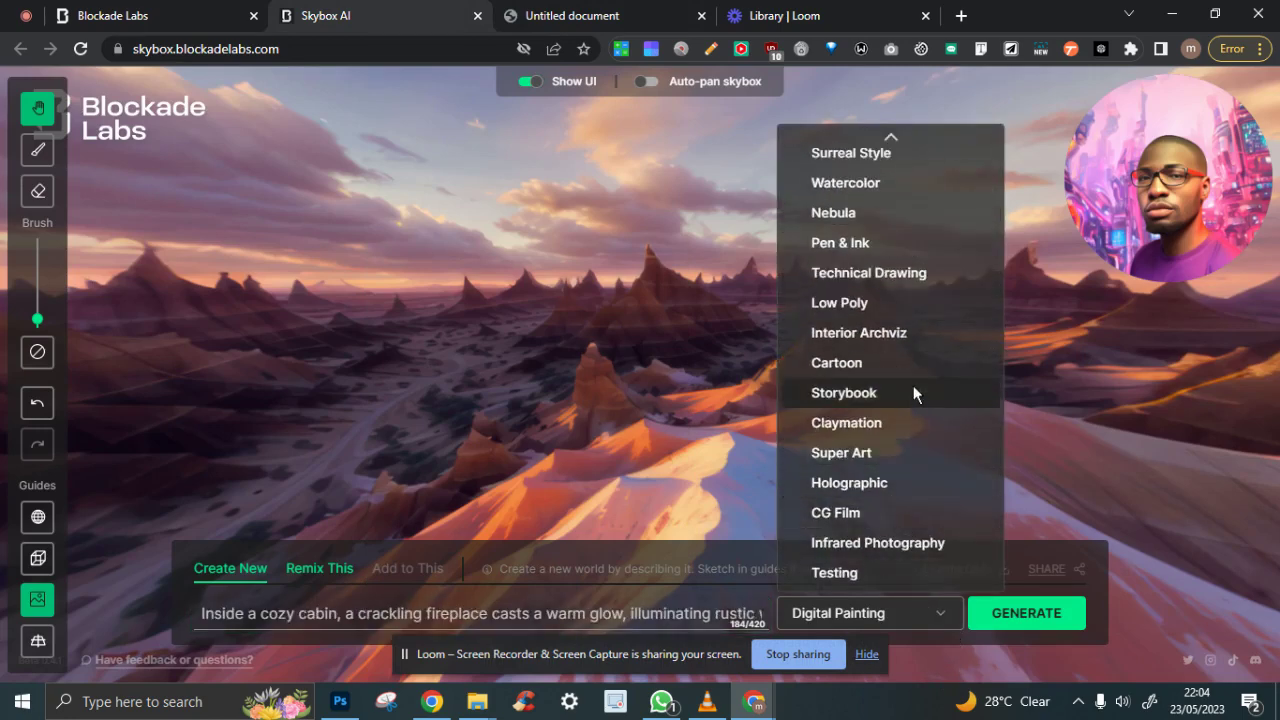
{"action": "scroll", "coordinate": [905, 462], "scroll_direction": "up", "scroll_amount": 6}
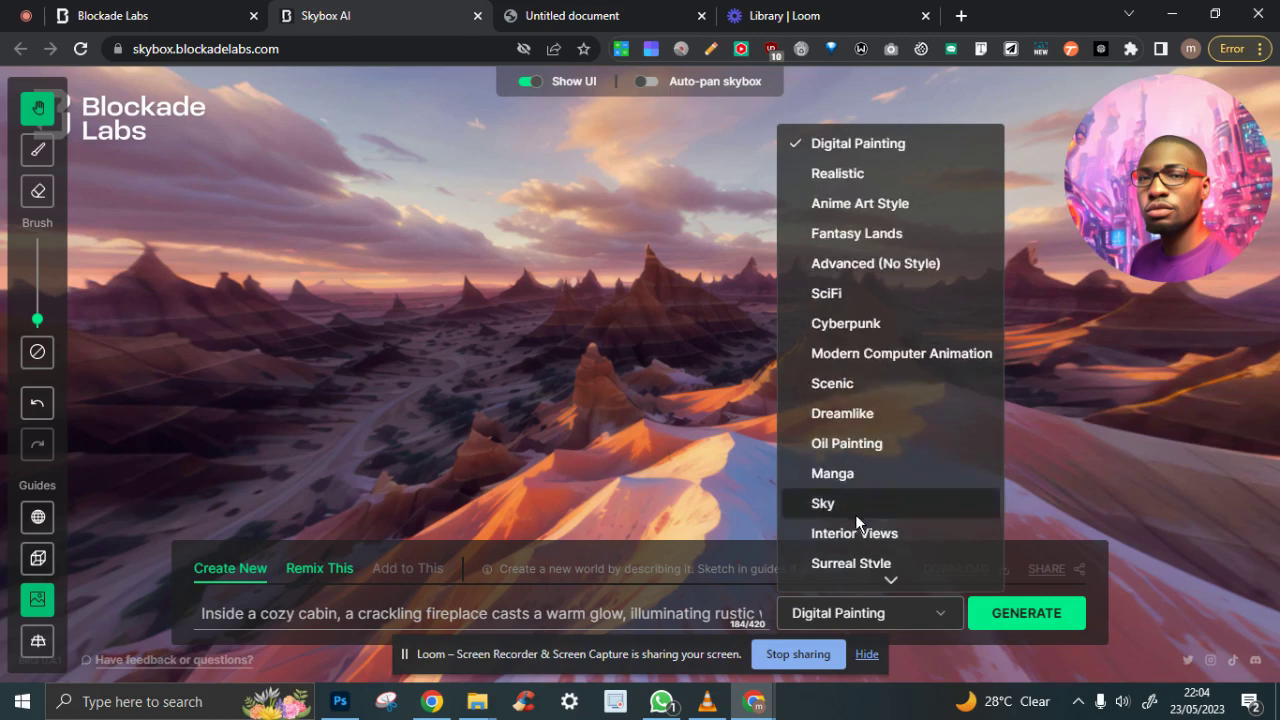
{"action": "left_click", "coordinate": [843, 533]}
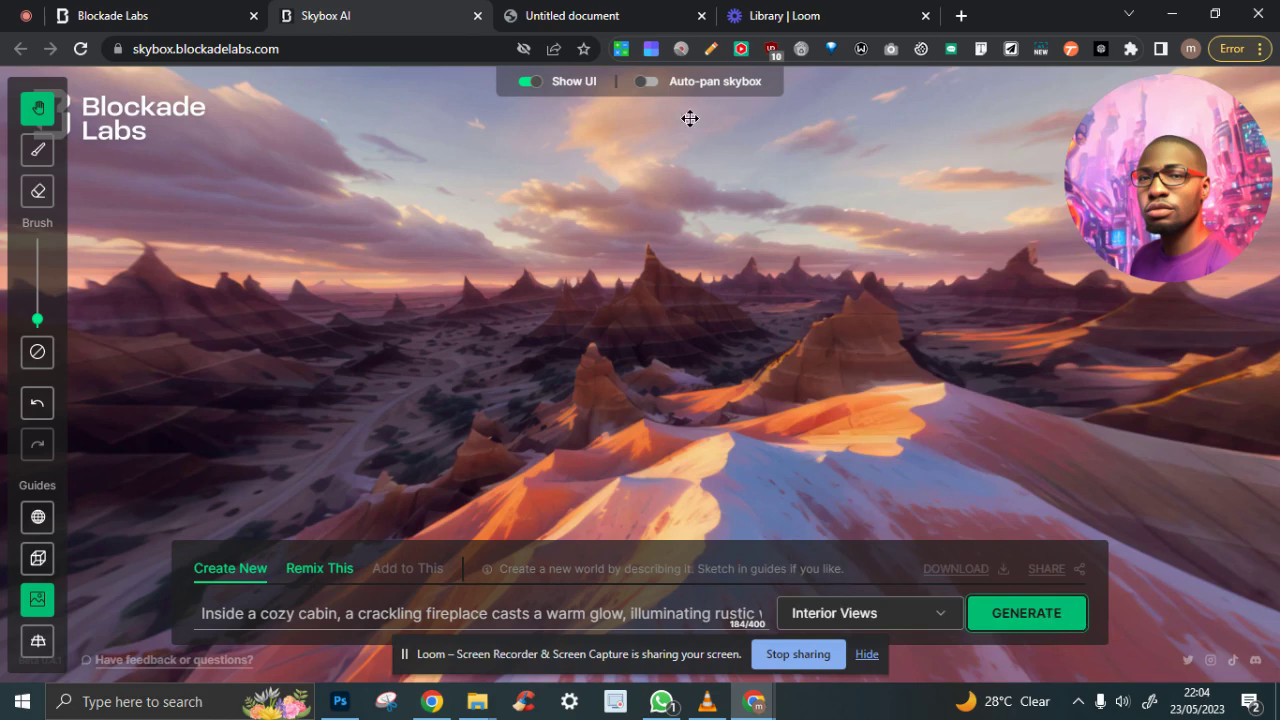
{"action": "left_click", "coordinate": [1057, 612]}
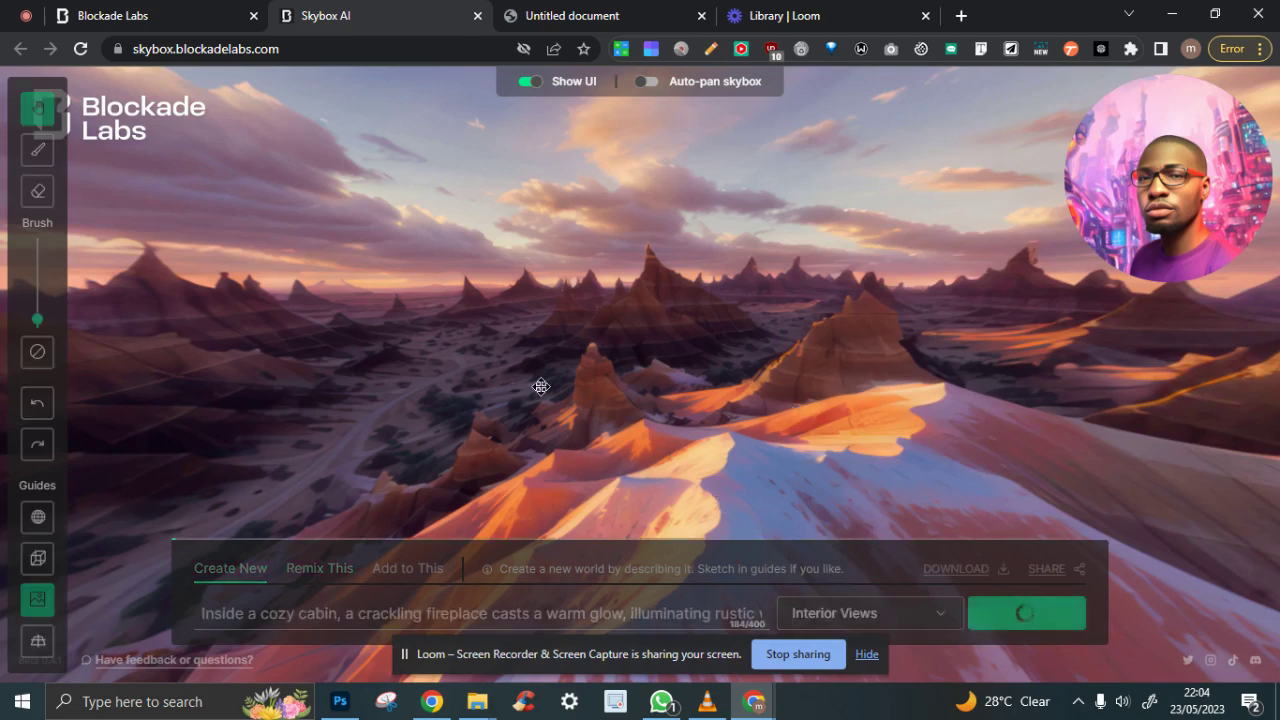
{"action": "left_click_drag", "start_coordinate": [849, 423], "coordinate": [817, 390]}
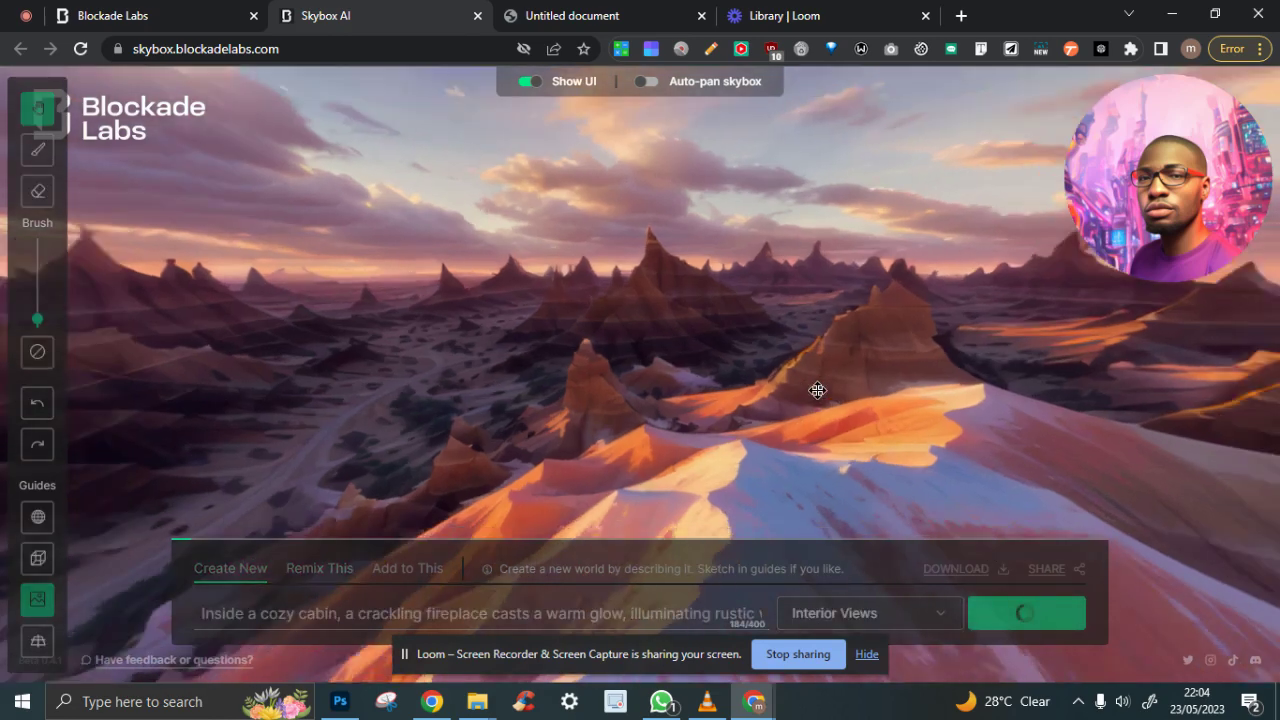
{"action": "scroll", "coordinate": [817, 390], "scroll_direction": "up", "scroll_amount": 5}
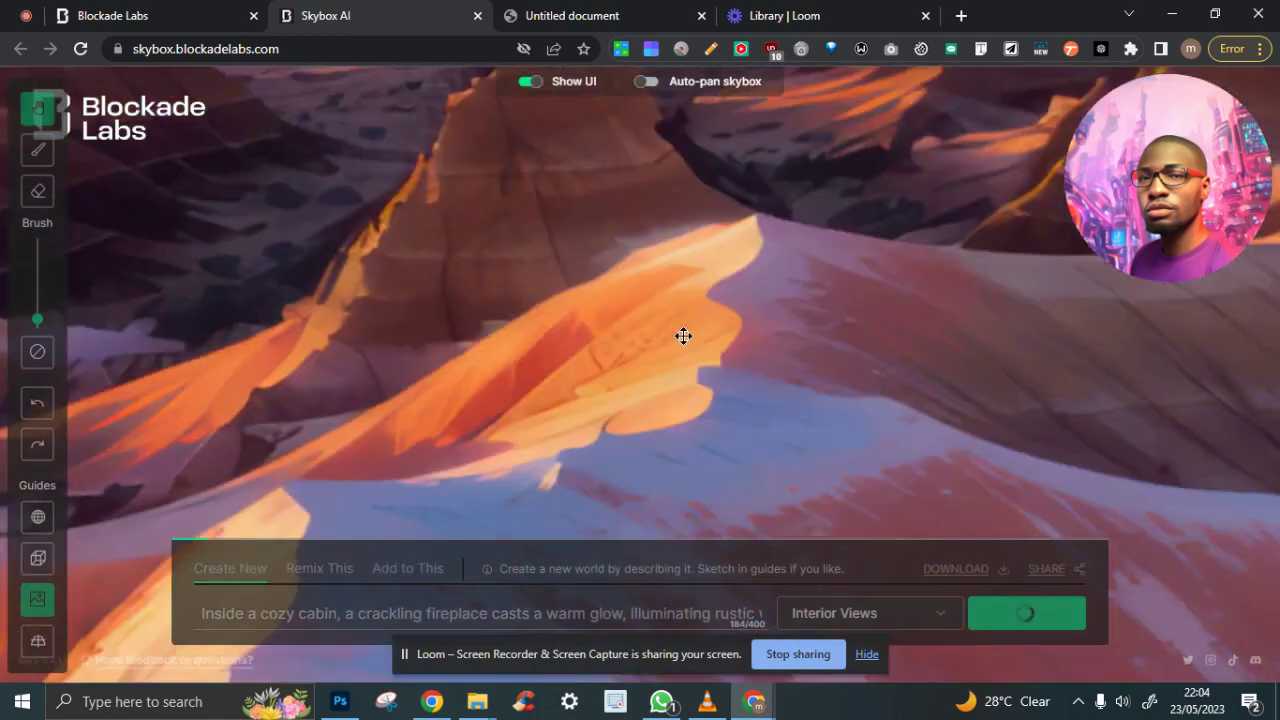
{"action": "left_click_drag", "start_coordinate": [683, 336], "coordinate": [631, 302]}
{"action": "left_click_drag", "start_coordinate": [746, 360], "coordinate": [643, 394]}
Open a second Skybox AI page in another browser tab next to the one generating the cabin.
{"action": "right_click", "coordinate": [370, 16]}
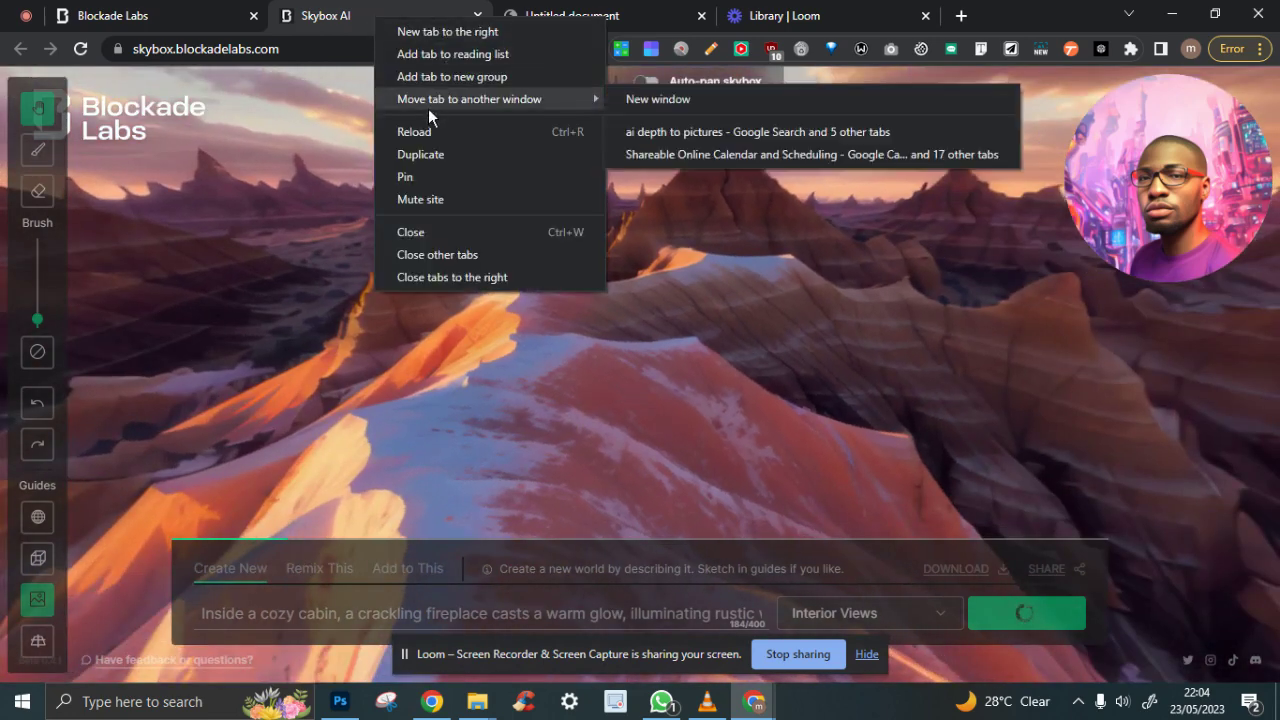
{"action": "left_click", "coordinate": [452, 35]}
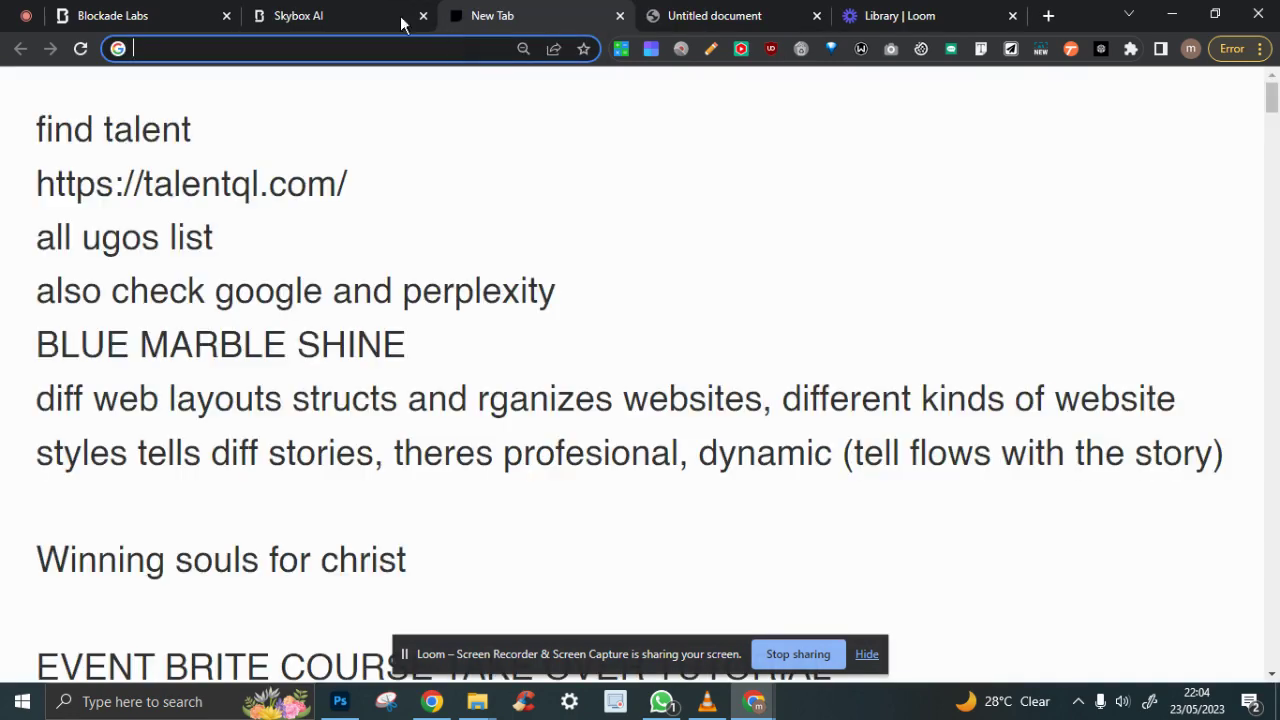
{"action": "left_click", "coordinate": [360, 16]}
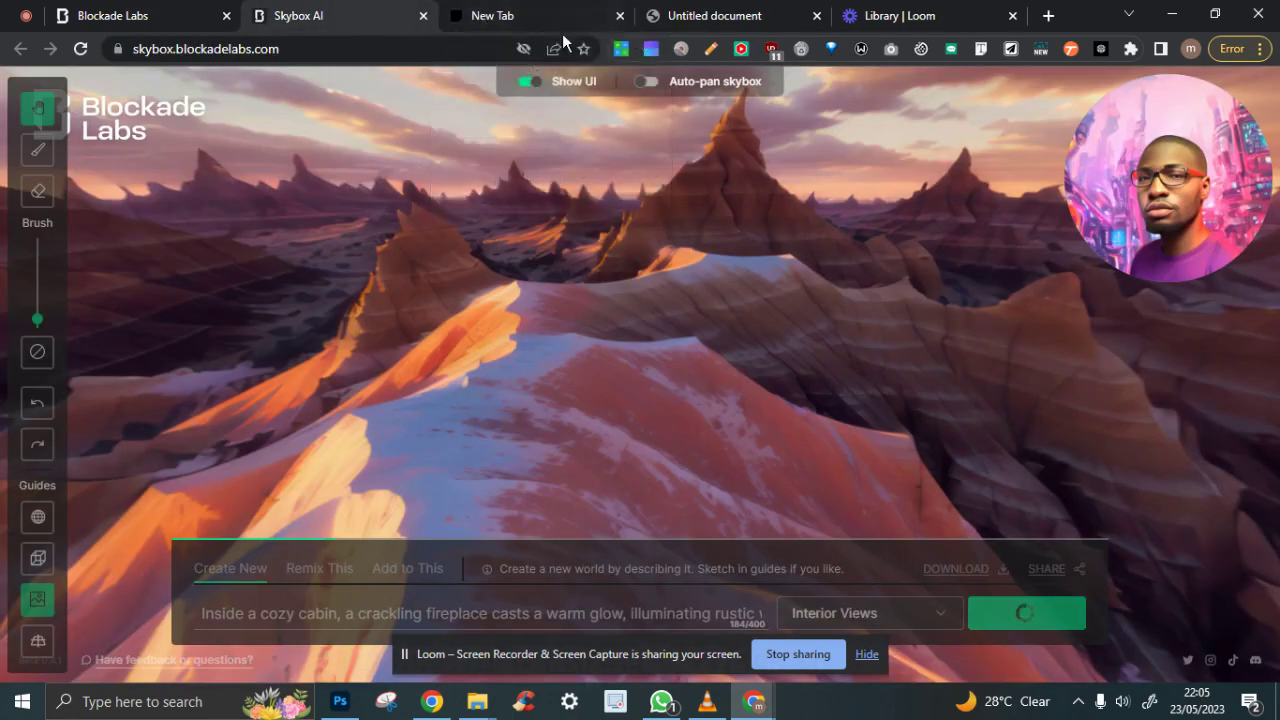
{"action": "right_click", "coordinate": [320, 26]}
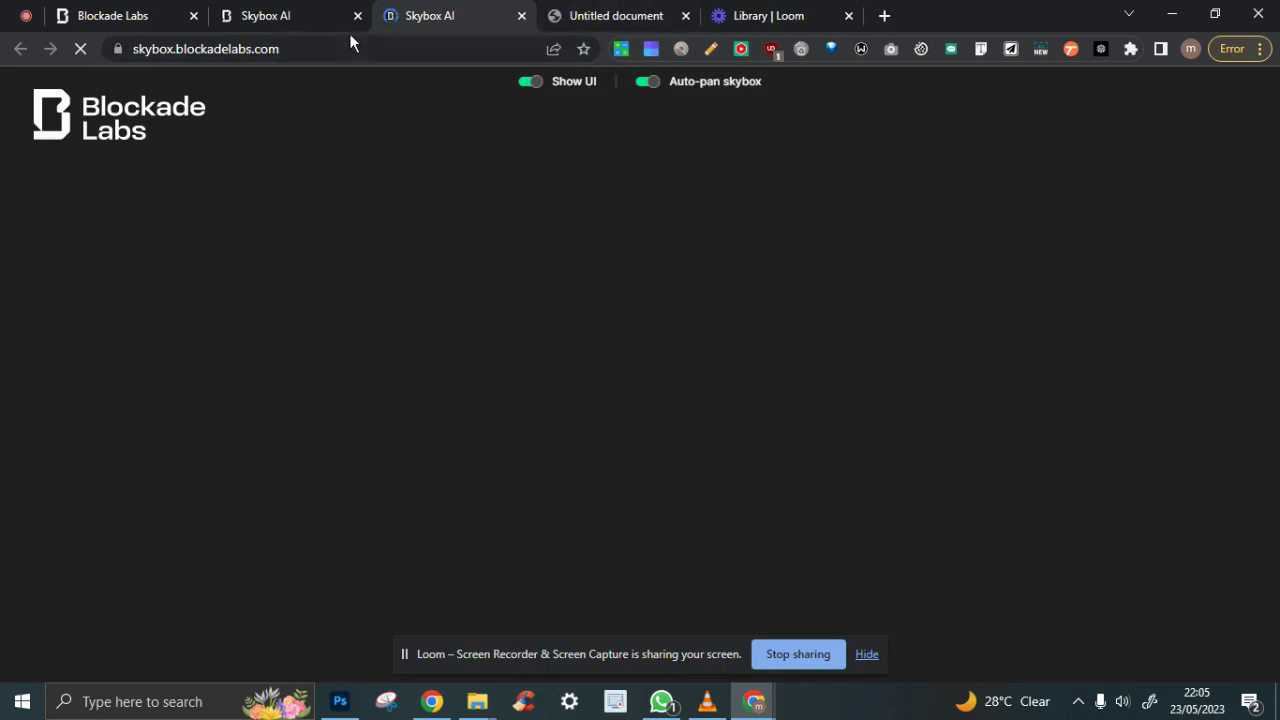
{"action": "left_click", "coordinate": [287, 18]}
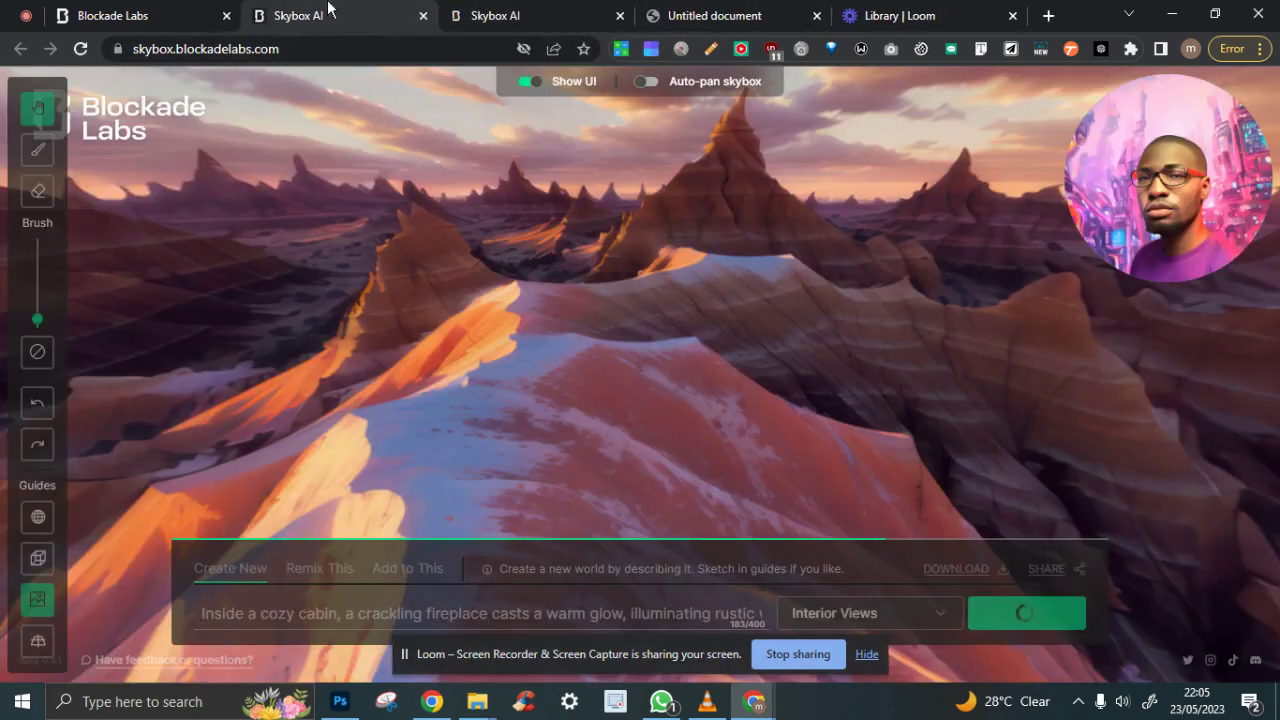
Dismiss the What's New and introduction messages on the second Skybox AI page.
{"action": "left_click", "coordinate": [495, 14]}
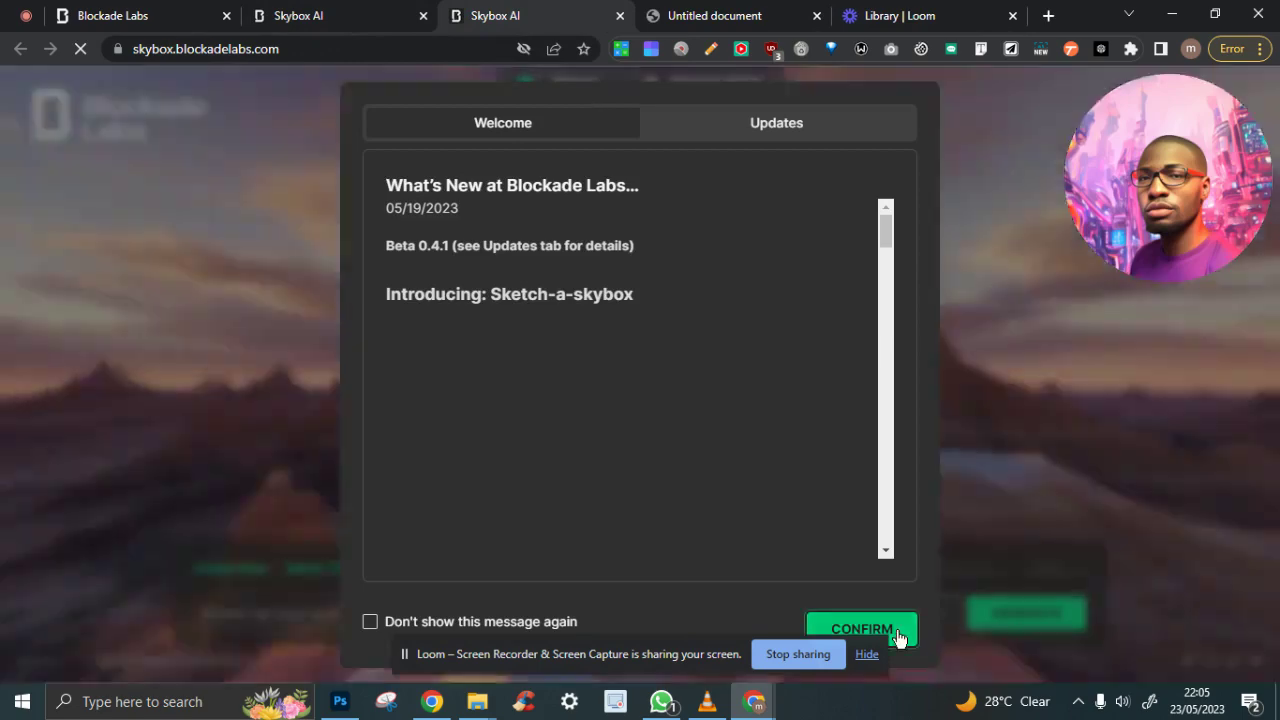
{"action": "left_click", "coordinate": [889, 632]}
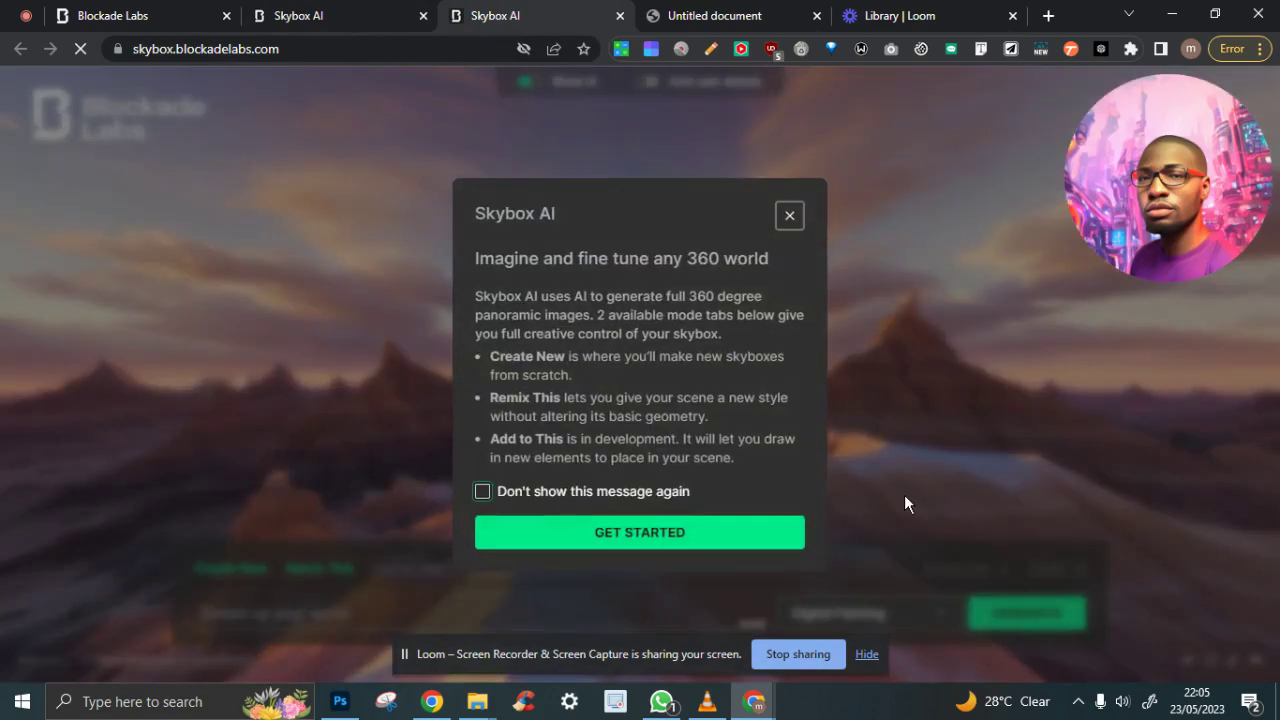
{"action": "left_click", "coordinate": [692, 532]}
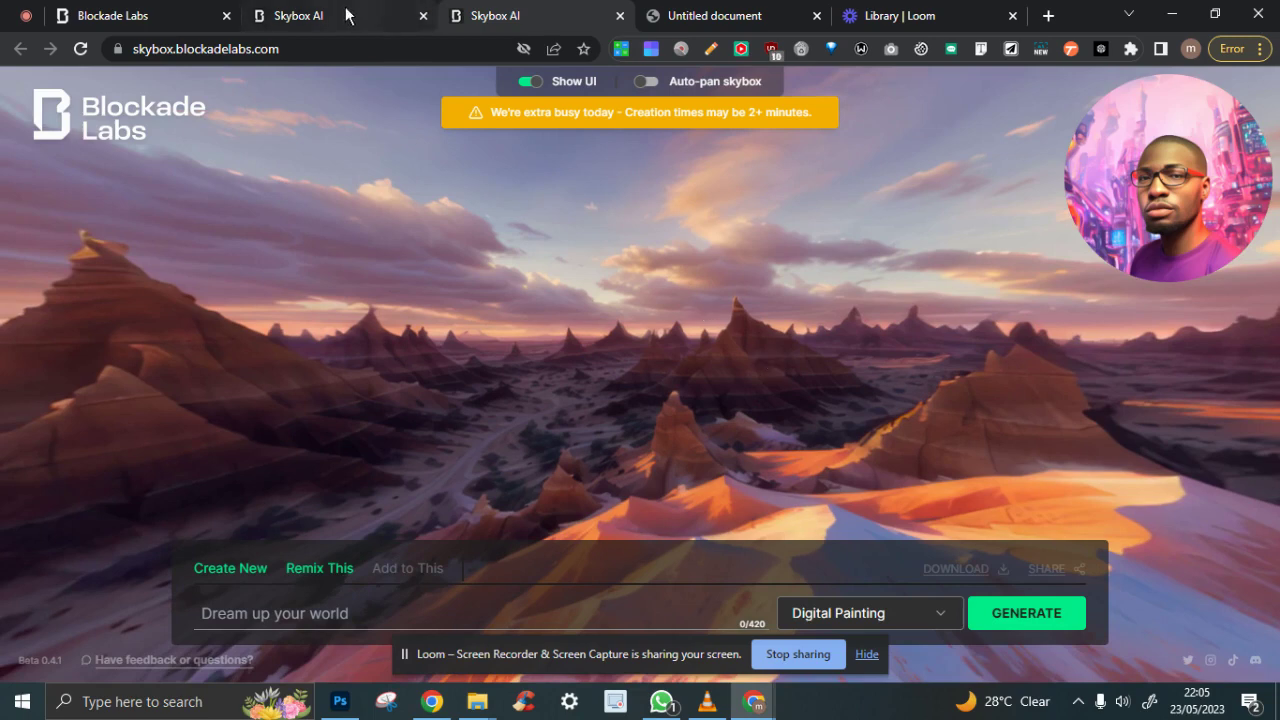
Check the cabin skybox's generation progress on the first Skybox AI page, then return to the second page.
{"action": "left_click", "coordinate": [347, 15]}
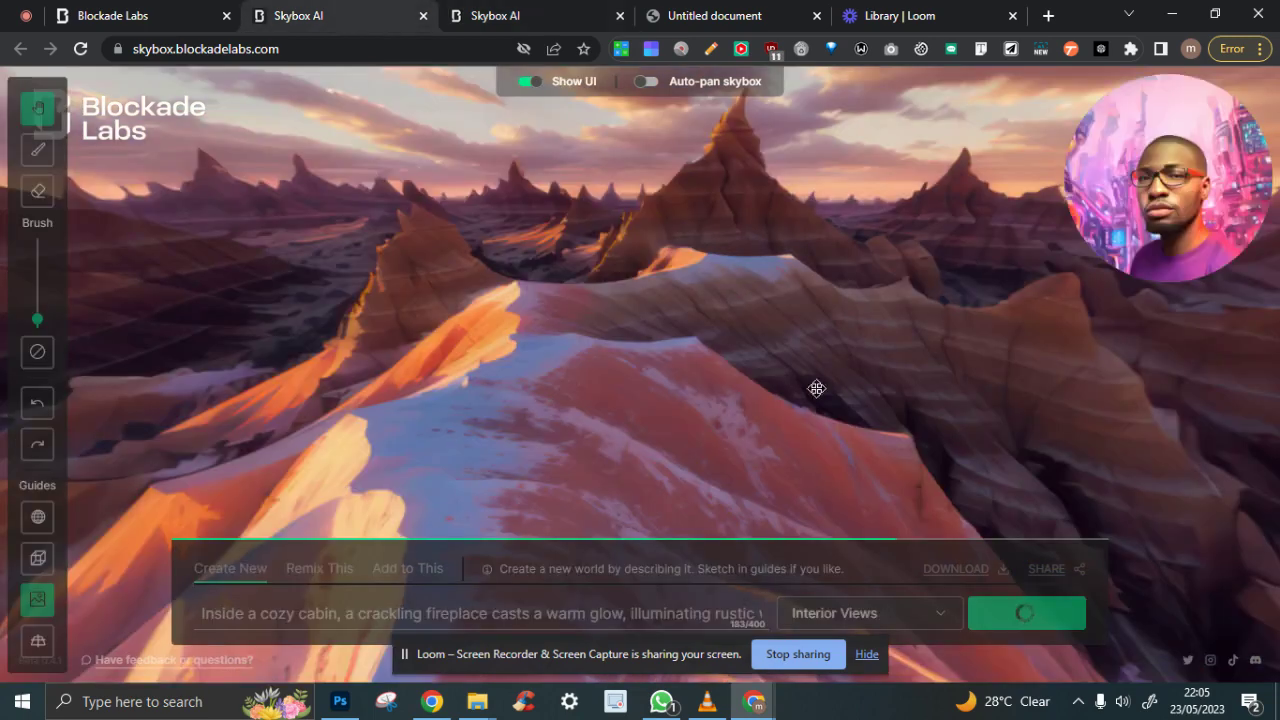
{"action": "left_click_drag", "start_coordinate": [823, 371], "coordinate": [720, 283]}
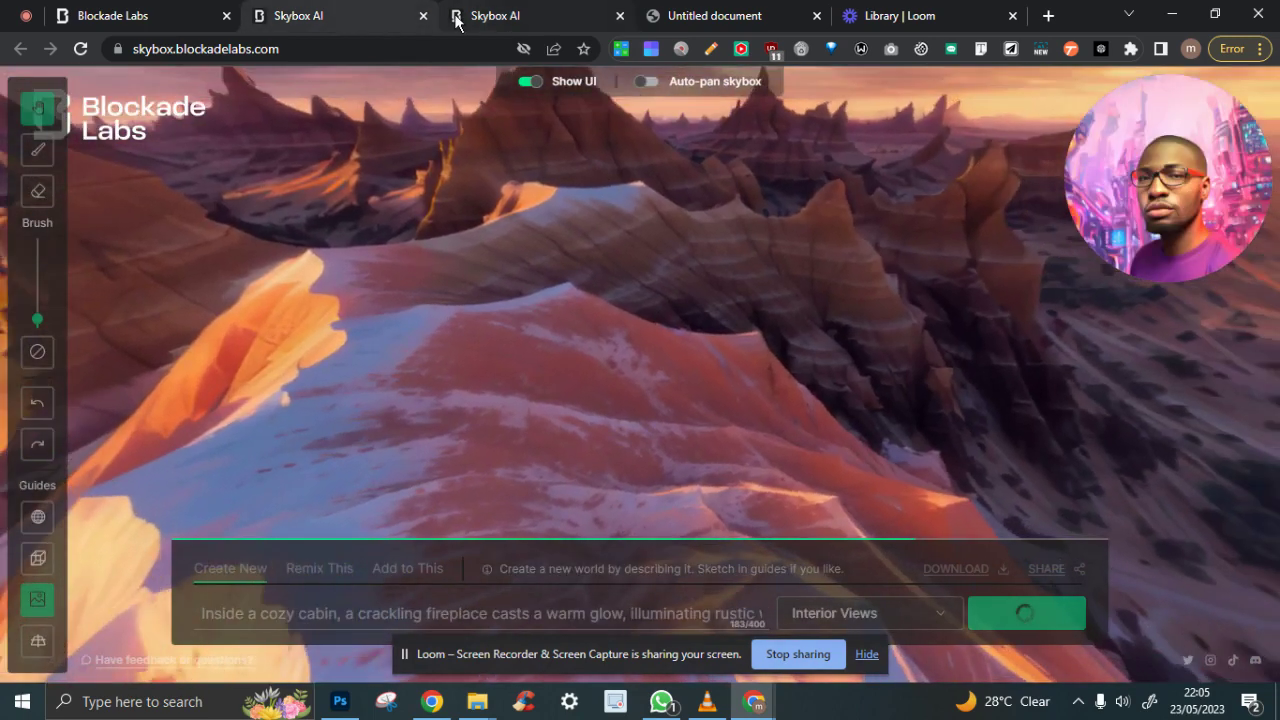
{"action": "left_click", "coordinate": [457, 16]}
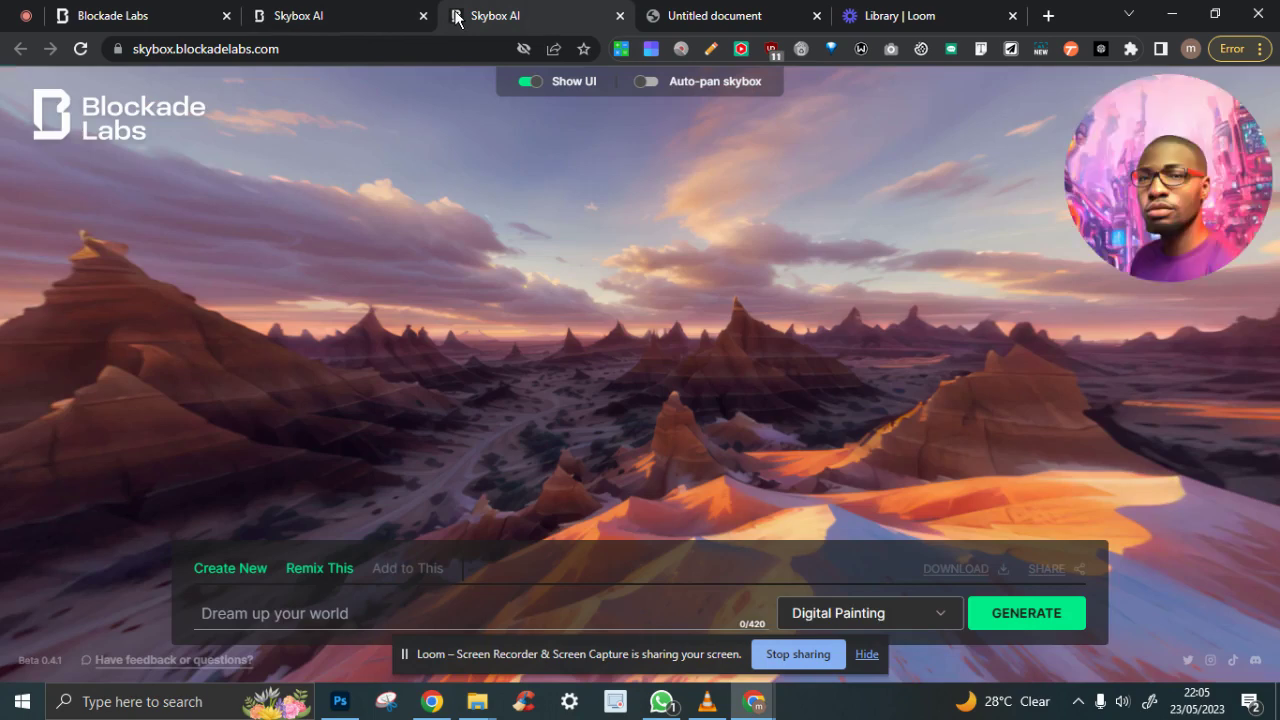
Copy the "A bustling futuristic cityscape" prompt from page 3 of the prompts document without its Cyberpunk tag.
{"action": "left_click", "coordinate": [698, 15]}
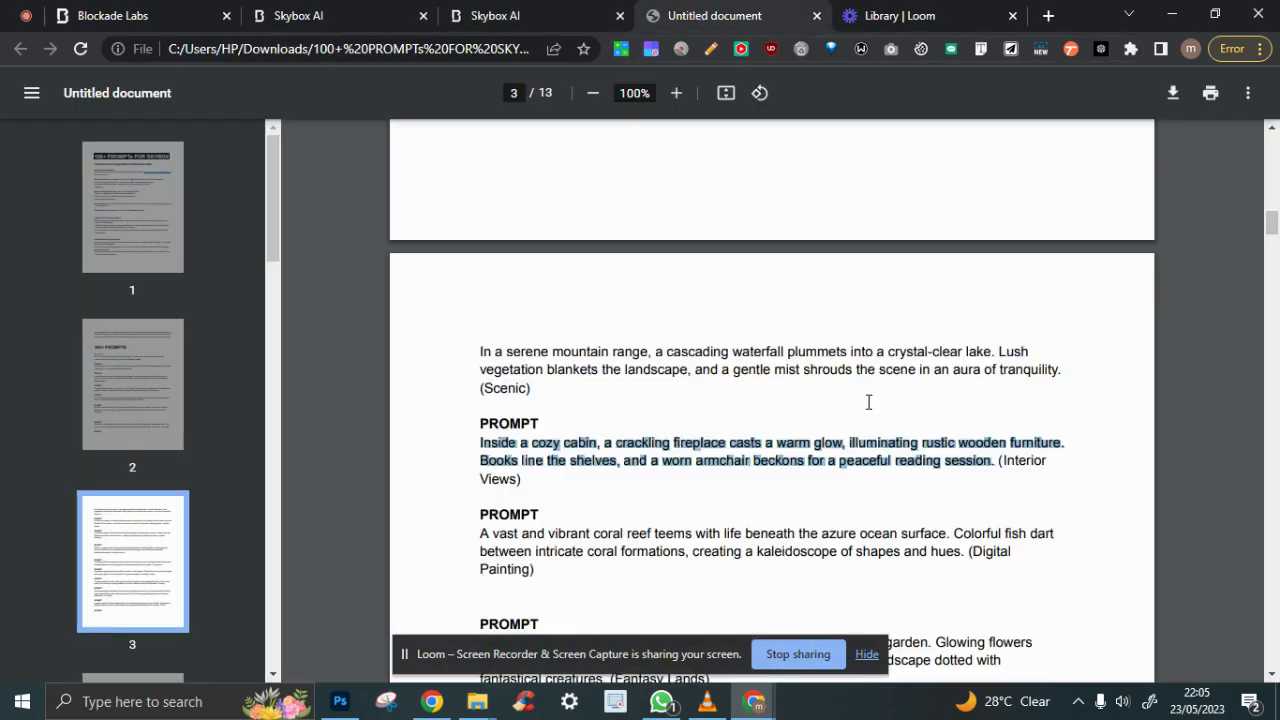
{"action": "scroll", "coordinate": [842, 430], "scroll_direction": "down", "scroll_amount": 2}
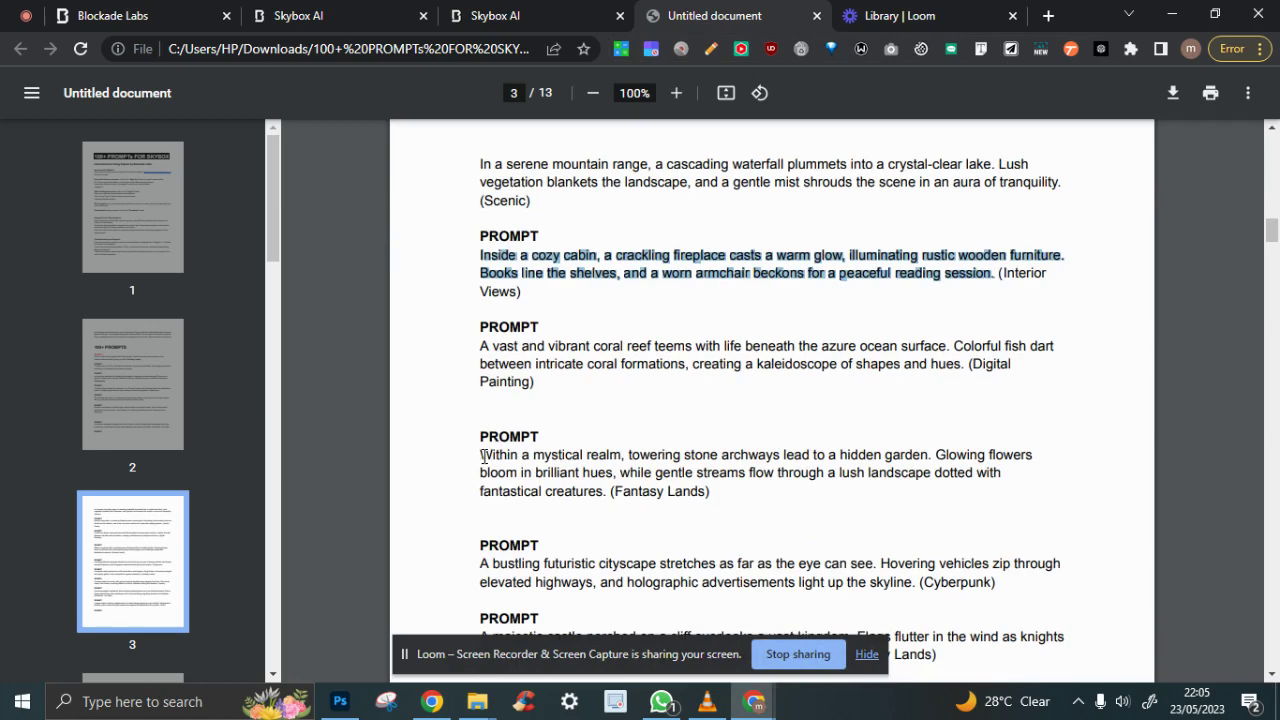
{"action": "scroll", "coordinate": [483, 455], "scroll_direction": "down", "scroll_amount": 1}
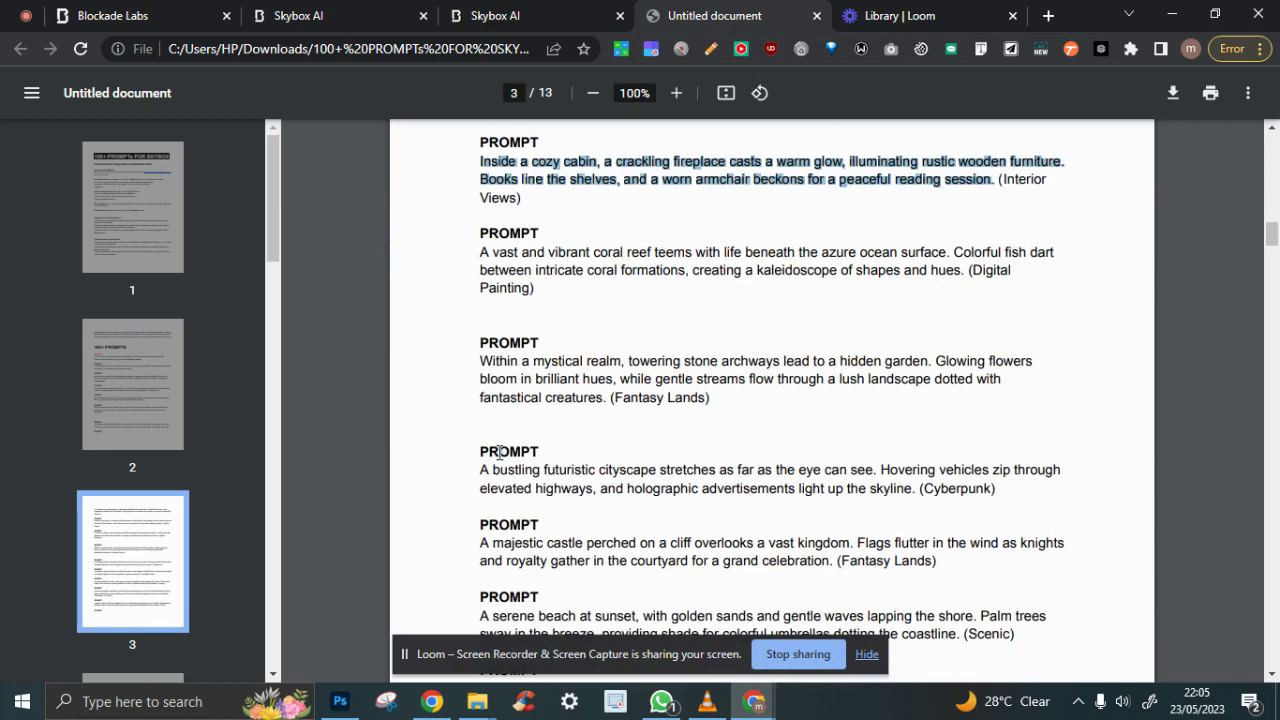
{"action": "left_click_drag", "start_coordinate": [483, 469], "coordinate": [915, 487]}
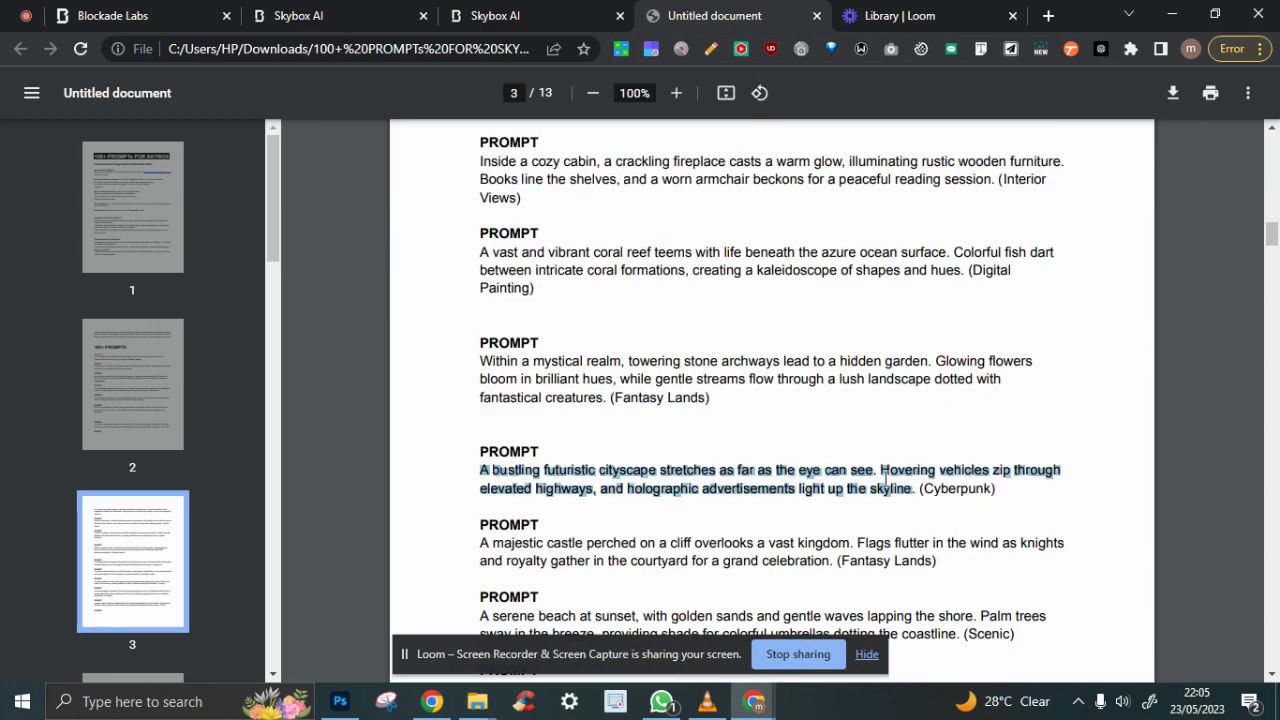
{"action": "right_click", "coordinate": [848, 480]}
{"action": "left_click", "coordinate": [880, 148]}
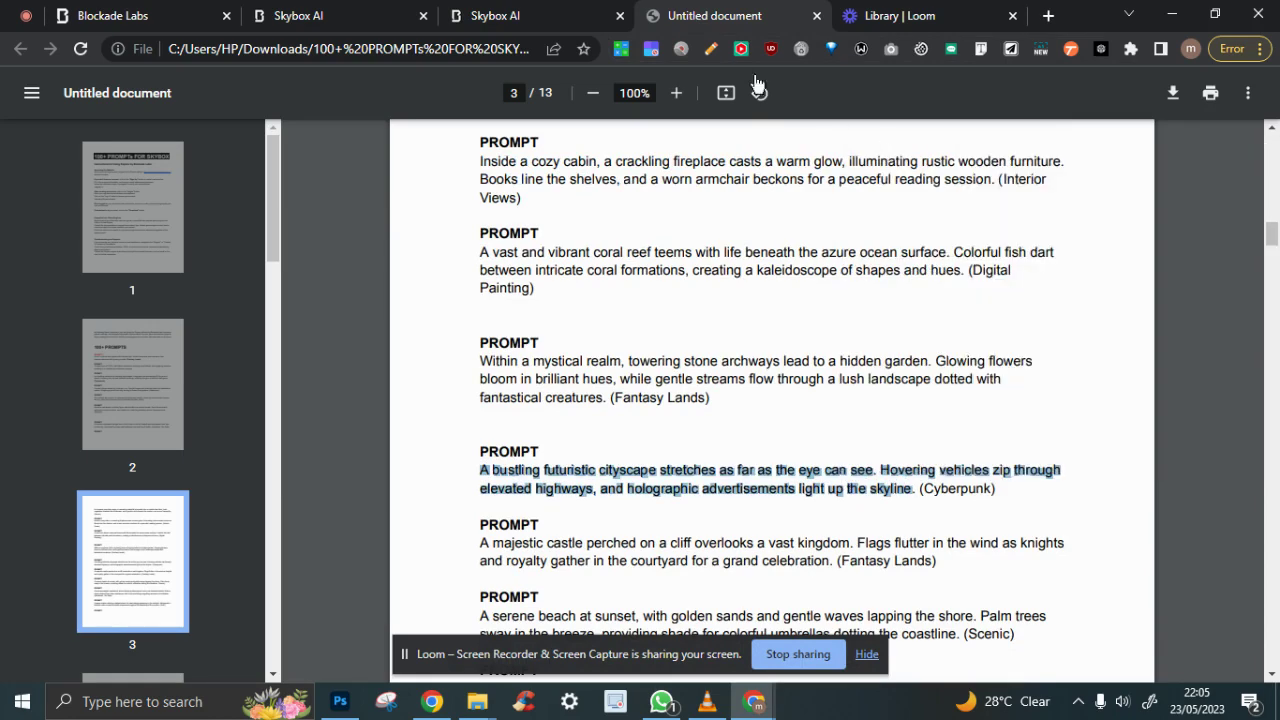
Dismiss the introduction message on the second Skybox AI page and paste the futuristic cityscape prompt into the description field.
{"action": "left_click", "coordinate": [543, 12]}
{"action": "right_click", "coordinate": [354, 599]}
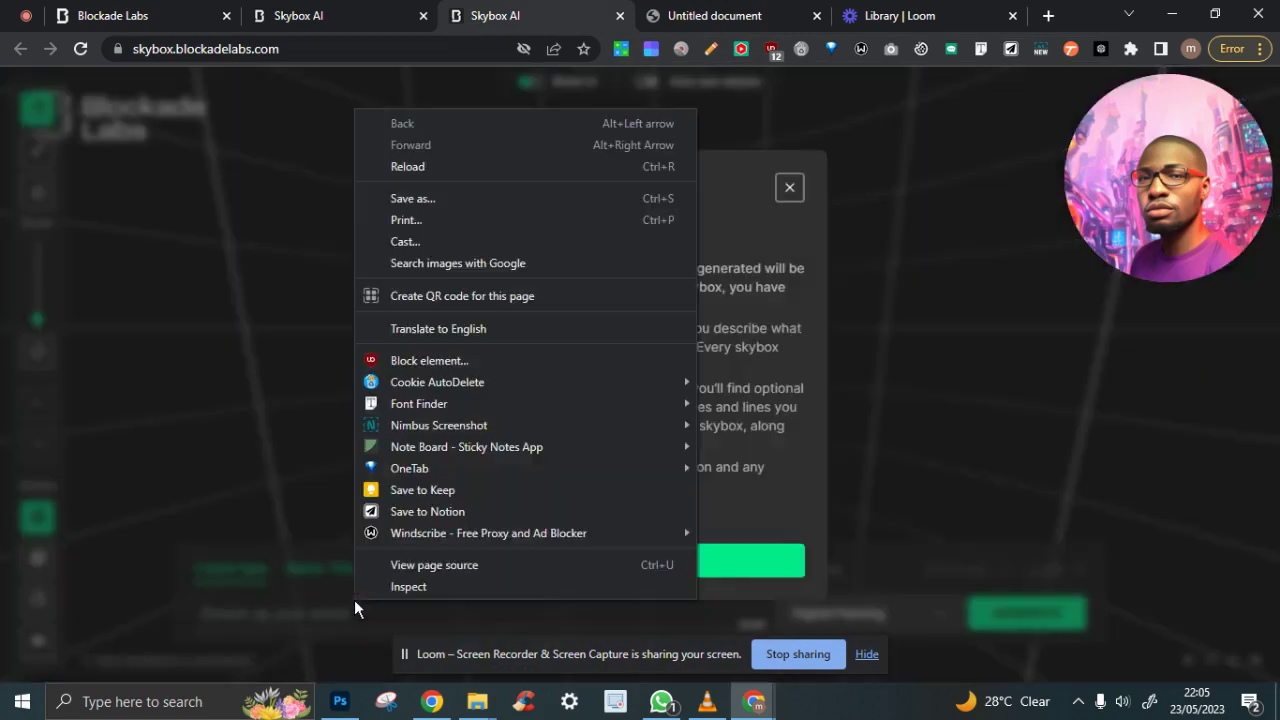
{"action": "left_click", "coordinate": [747, 568]}
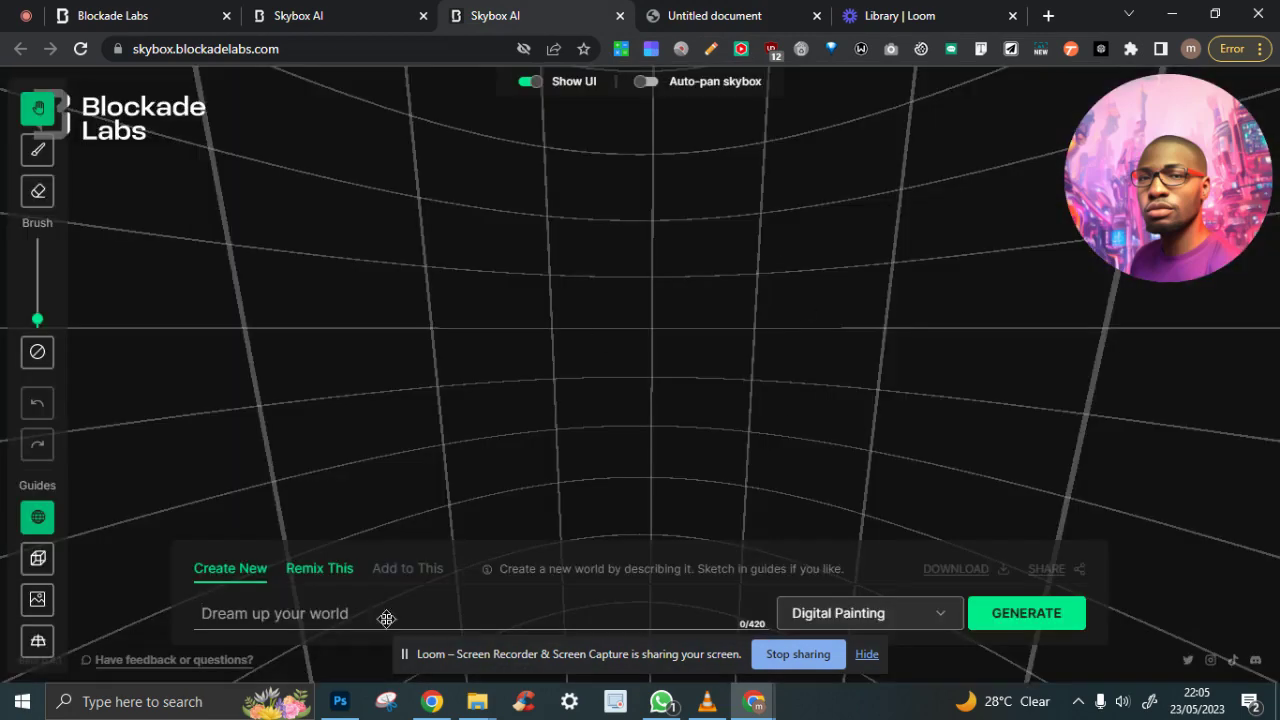
{"action": "left_click", "coordinate": [367, 620]}
{"action": "right_click", "coordinate": [367, 617]}
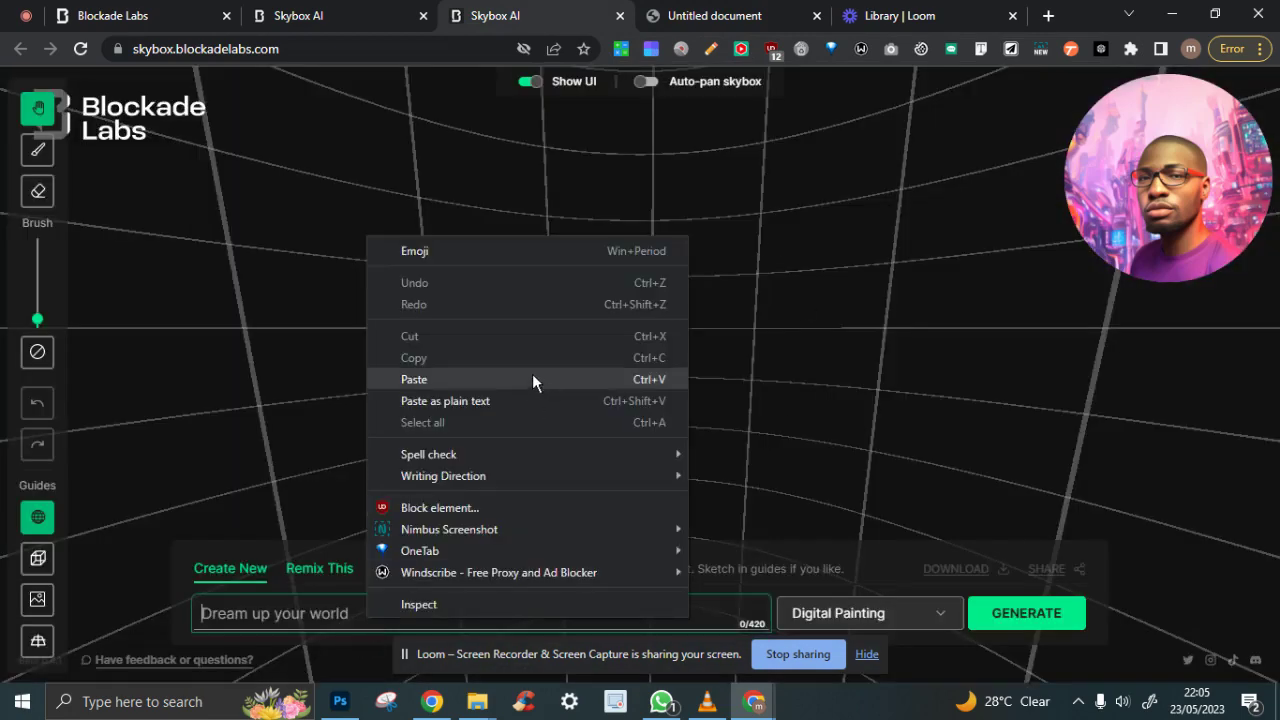
{"action": "left_click", "coordinate": [433, 381]}
Set the style to Cyberpunk, check it against the prompt's tag in the document, and generate the cityscape skybox.
{"action": "left_click", "coordinate": [932, 622]}
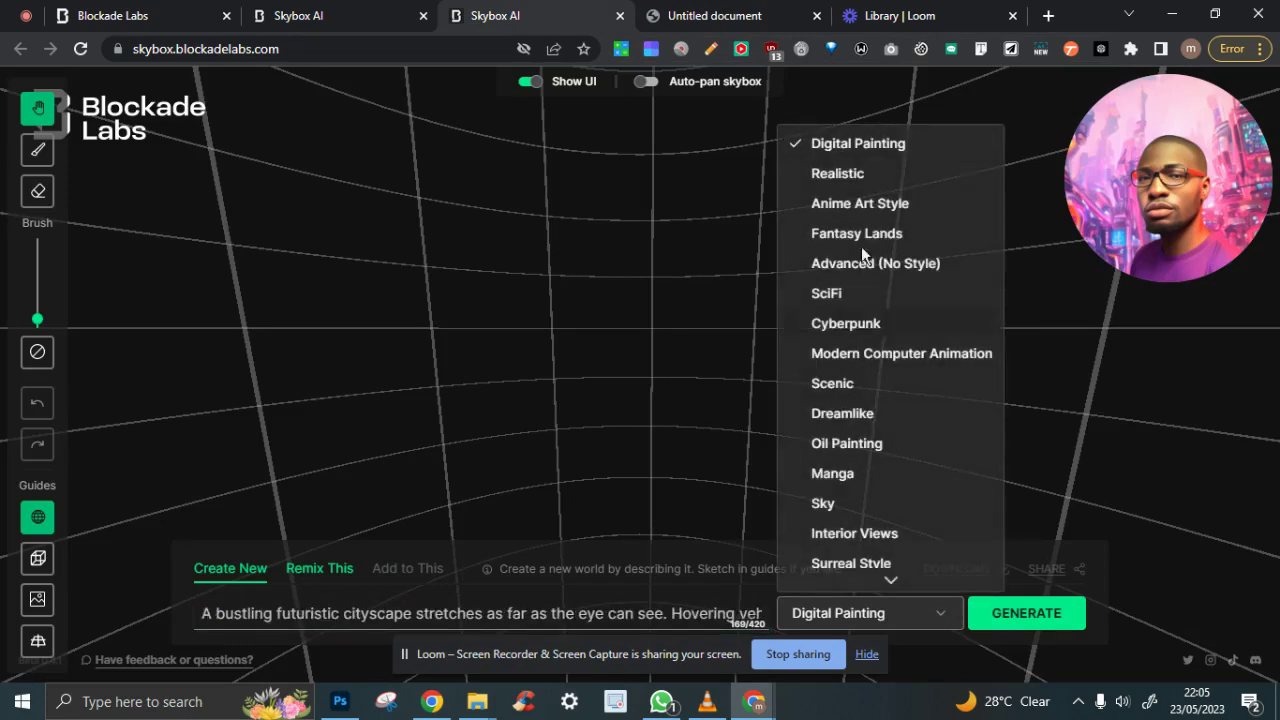
{"action": "scroll", "coordinate": [894, 448], "scroll_direction": "down", "scroll_amount": 3}
{"action": "scroll", "coordinate": [894, 448], "scroll_direction": "up", "scroll_amount": 3}
{"action": "left_click", "coordinate": [860, 323]}
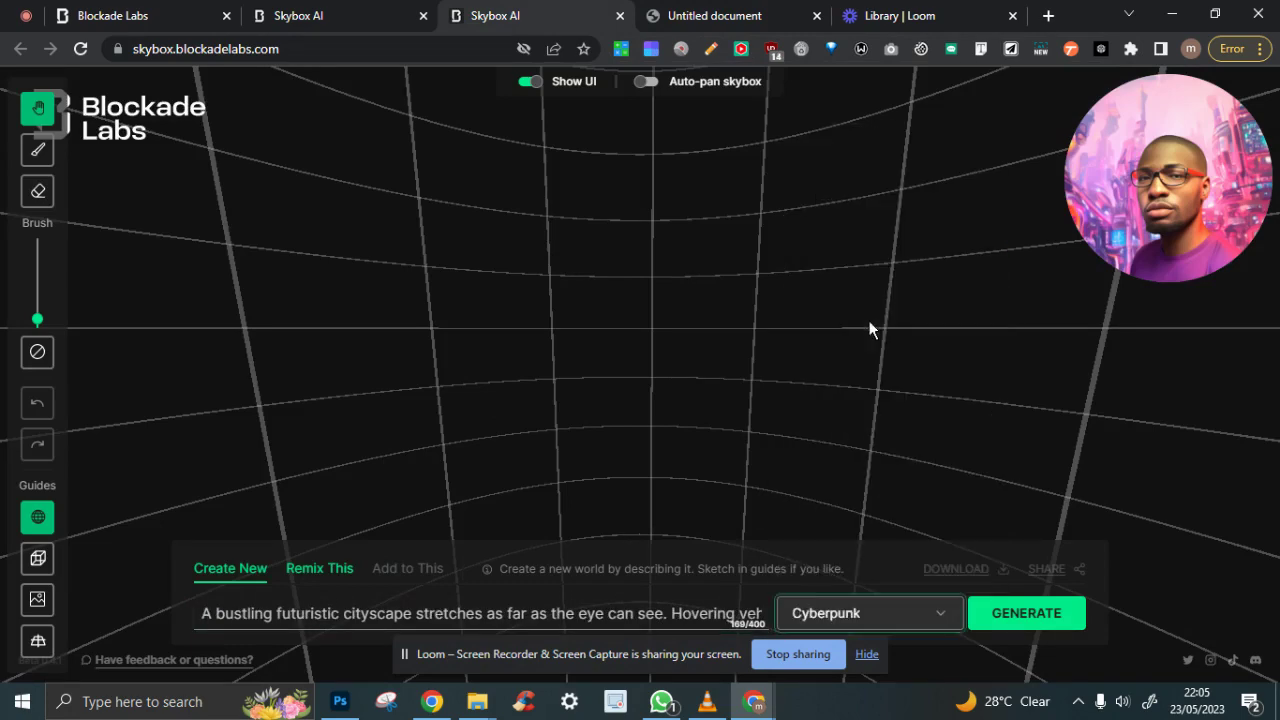
{"action": "left_click", "coordinate": [714, 15]}
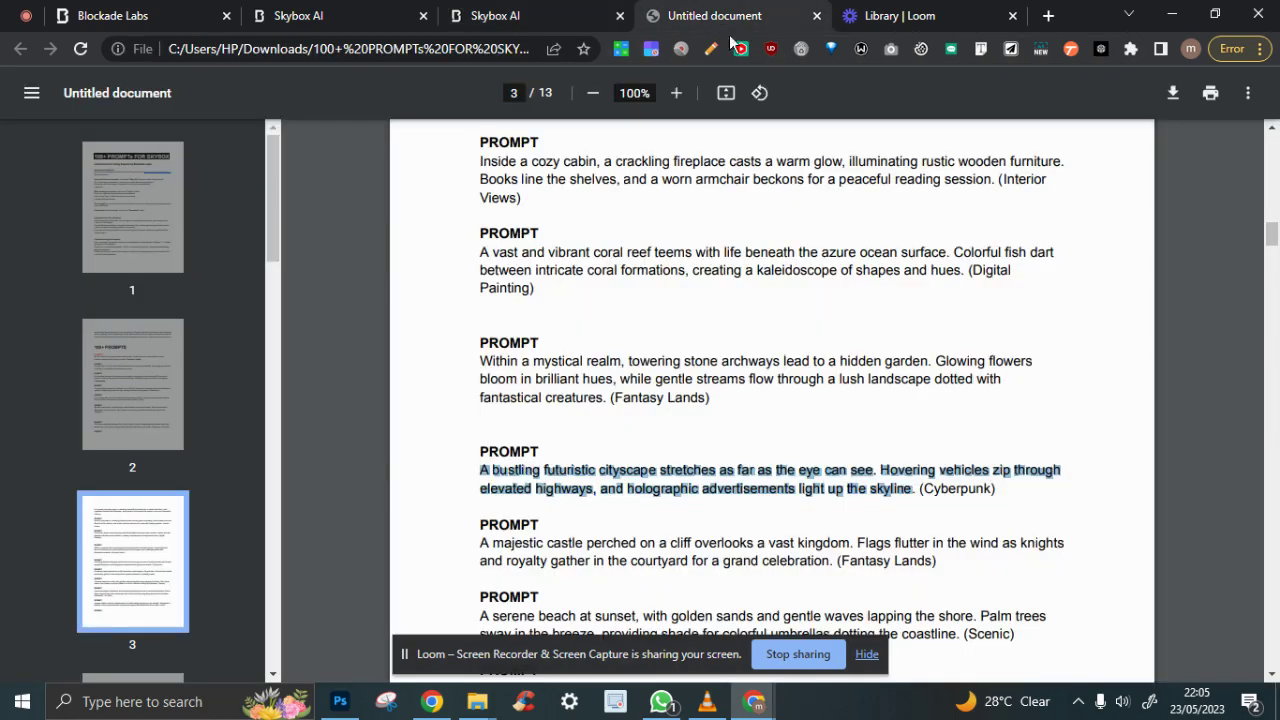
{"action": "left_click", "coordinate": [512, 15]}
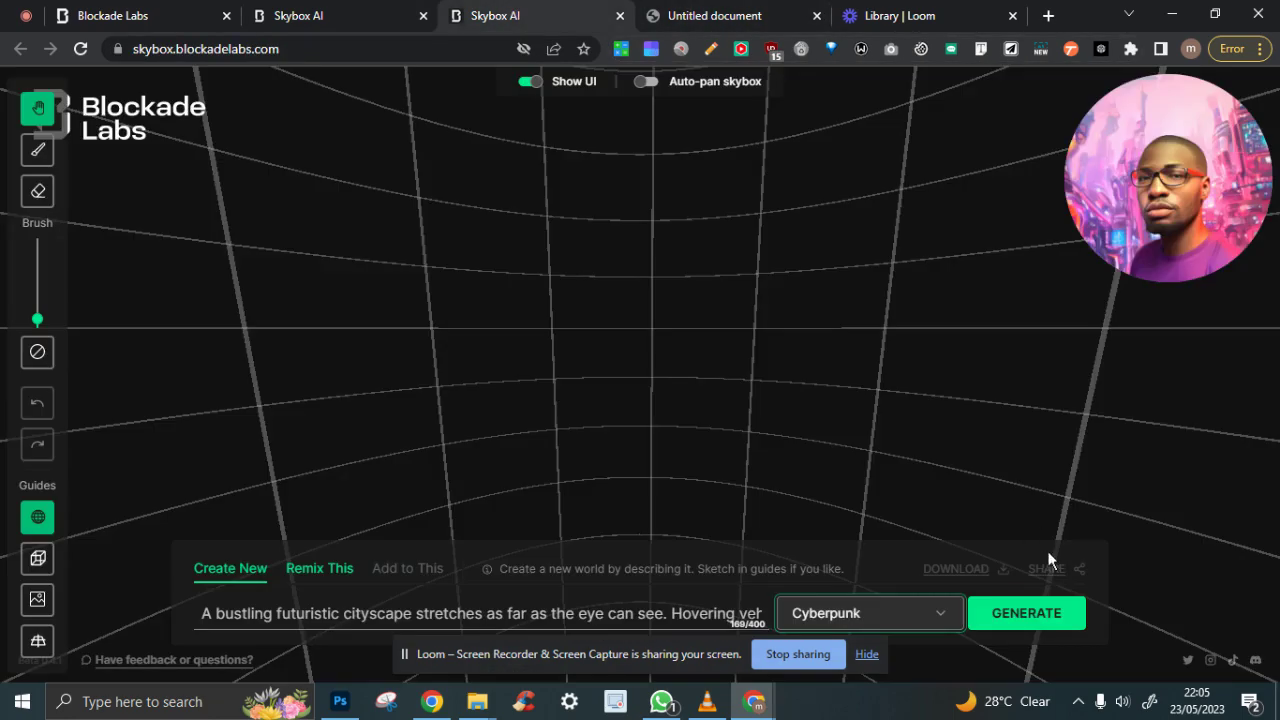
{"action": "left_click", "coordinate": [1043, 626]}
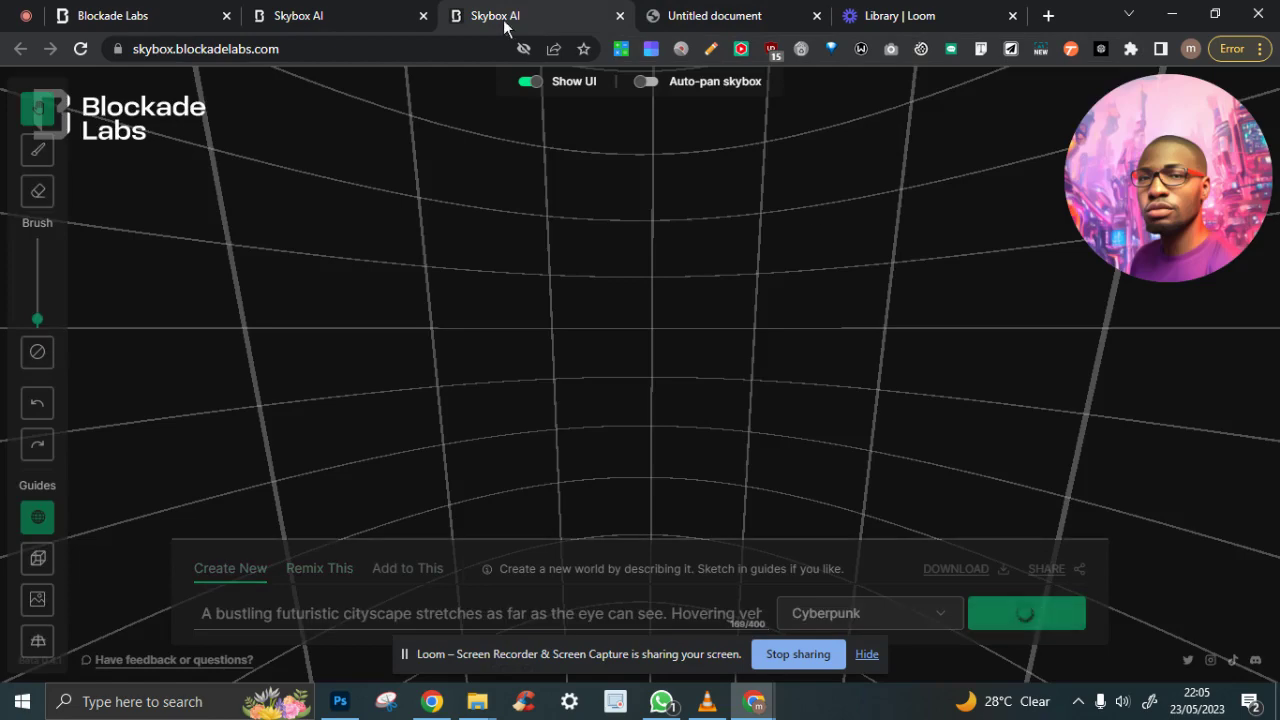
View the generated cabin skybox on the first Skybox AI page and compare it with the fireplace wording in its prompt.
{"action": "left_click", "coordinate": [355, 14]}
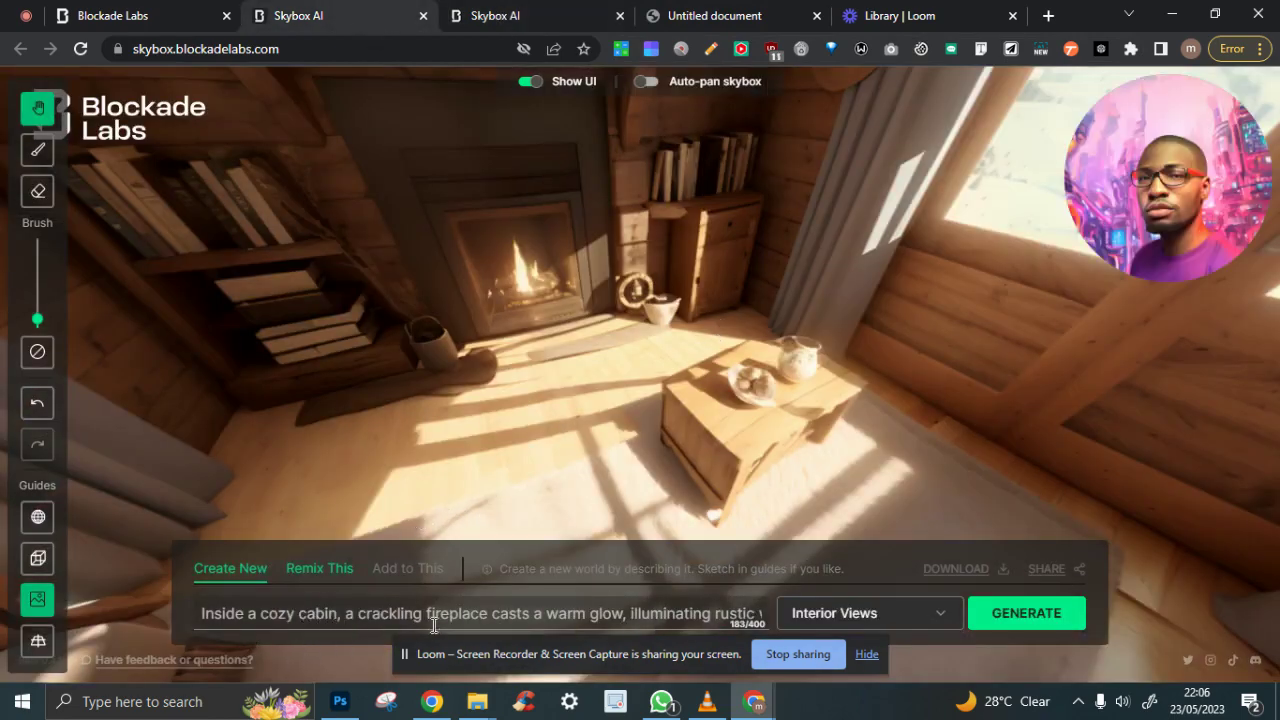
{"action": "left_click_drag", "start_coordinate": [409, 618], "coordinate": [592, 615]}
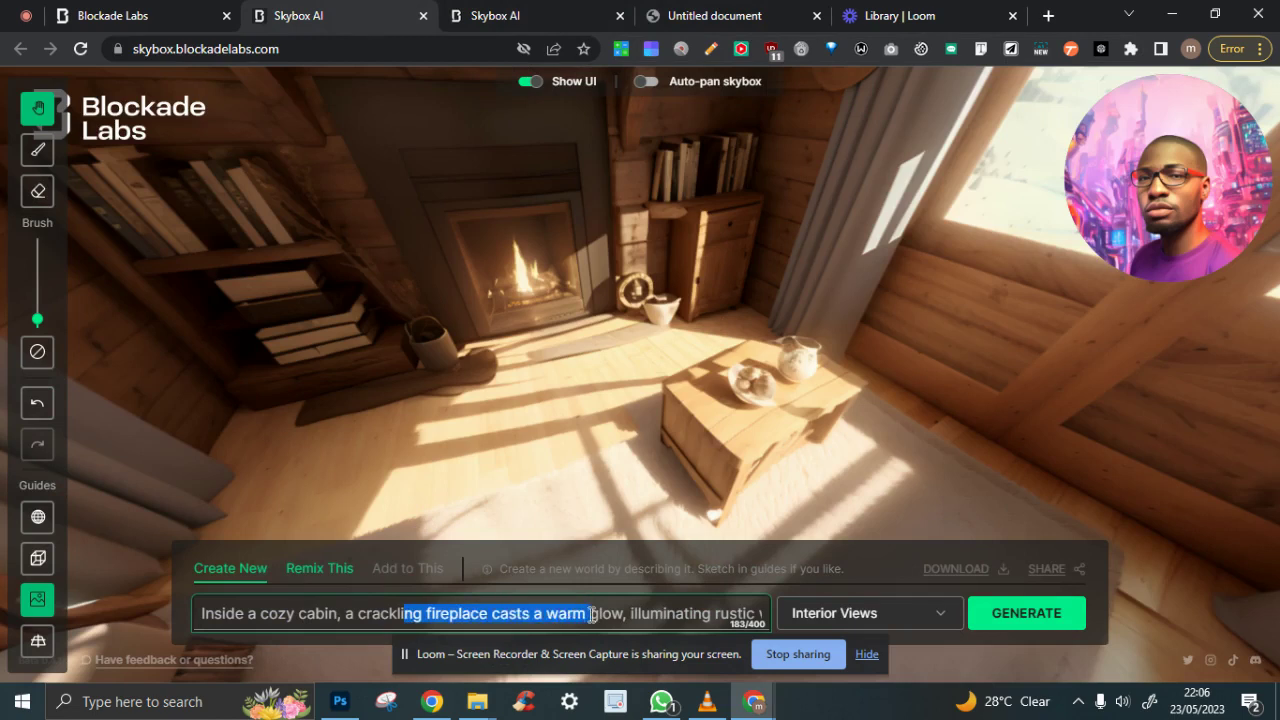
{"action": "left_click", "coordinate": [532, 617]}
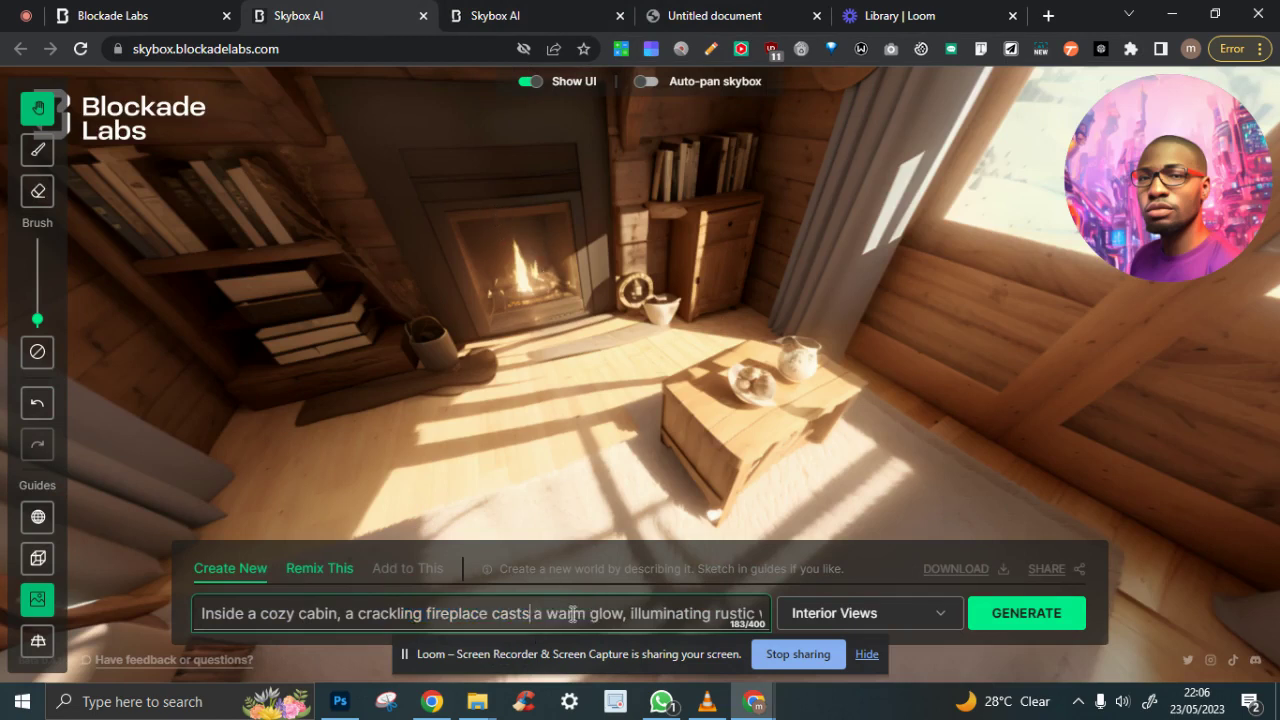
Read the rest of the cabin prompt in the description field, through the rustic furniture, bookshelves and worn armchair wording.
{"action": "triple_click", "coordinate": [704, 610]}
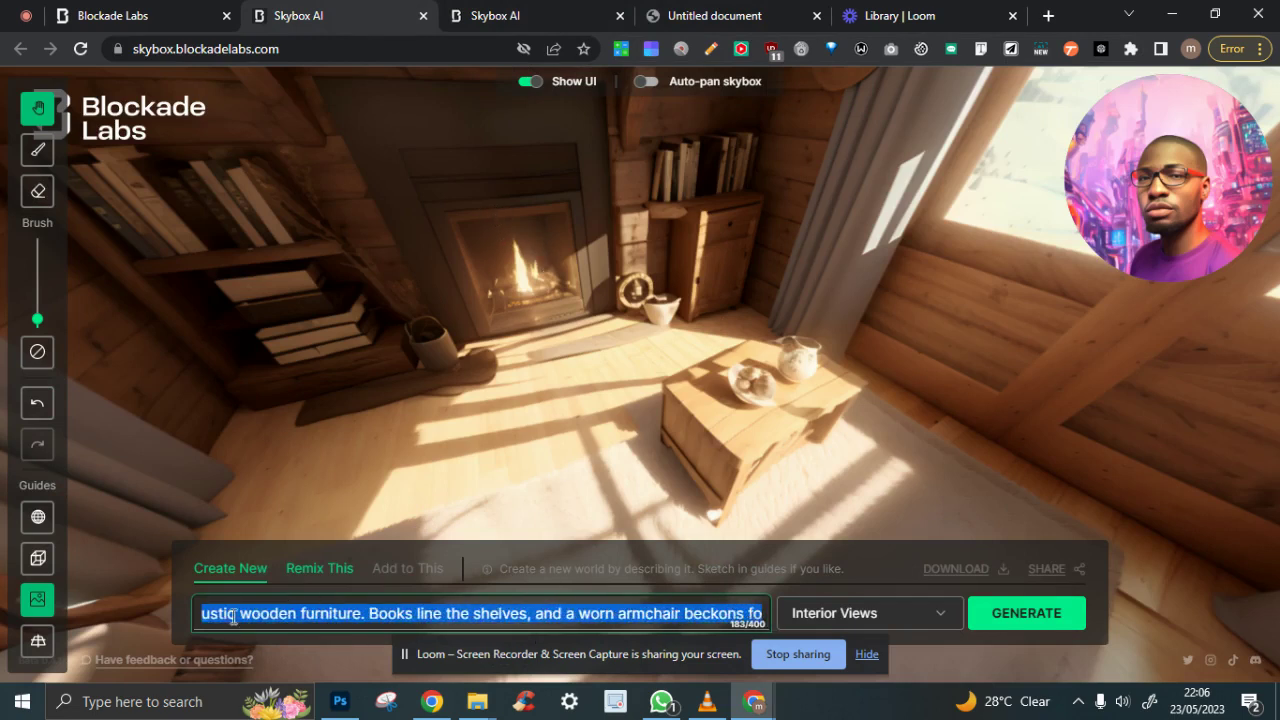
{"action": "left_click", "coordinate": [391, 614]}
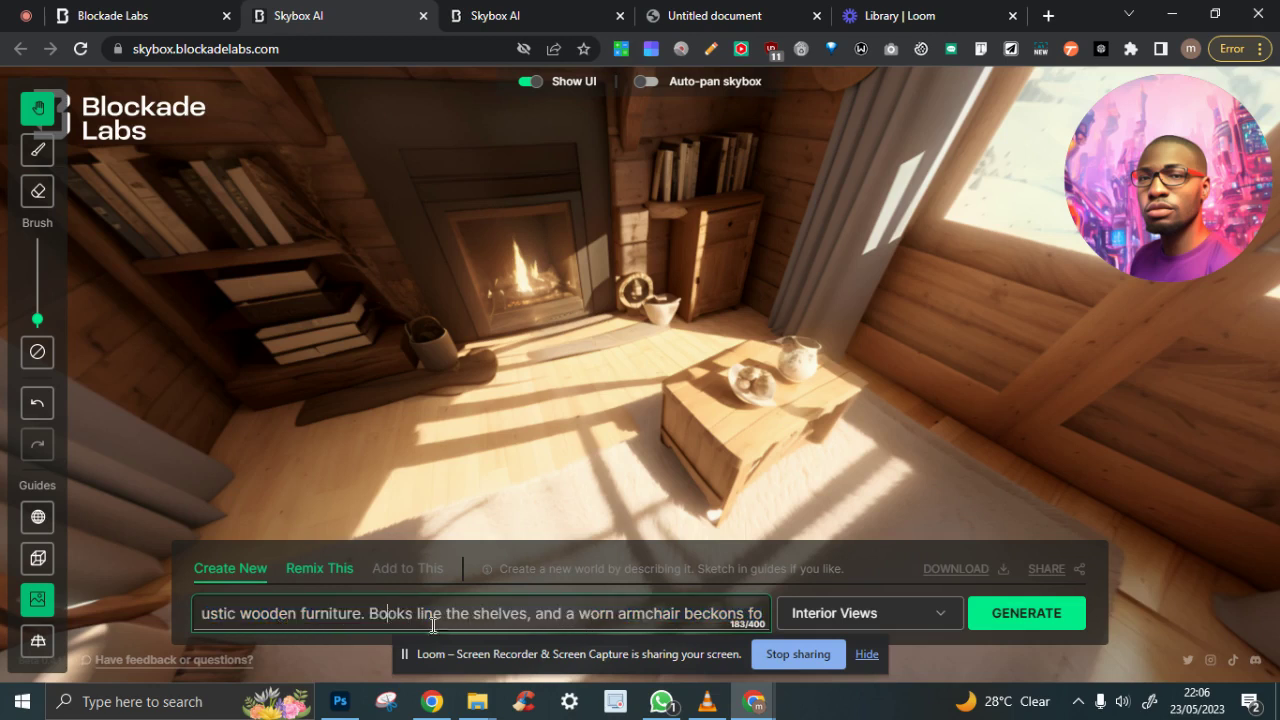
{"action": "left_click_drag", "start_coordinate": [648, 614], "coordinate": [738, 624]}
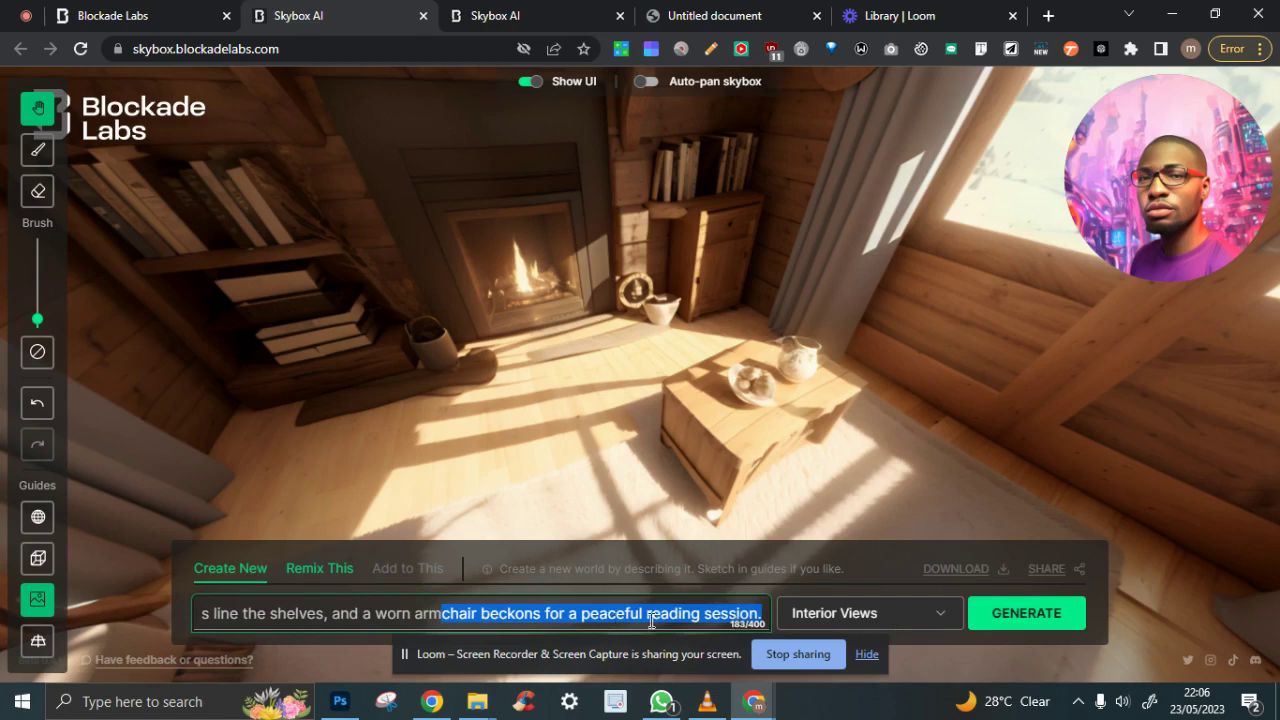
Look around the generated cabin skybox and compare its fireplaces, bookshelves, armchairs and windows with the prompt.
{"action": "left_click_drag", "start_coordinate": [729, 553], "coordinate": [495, 314]}
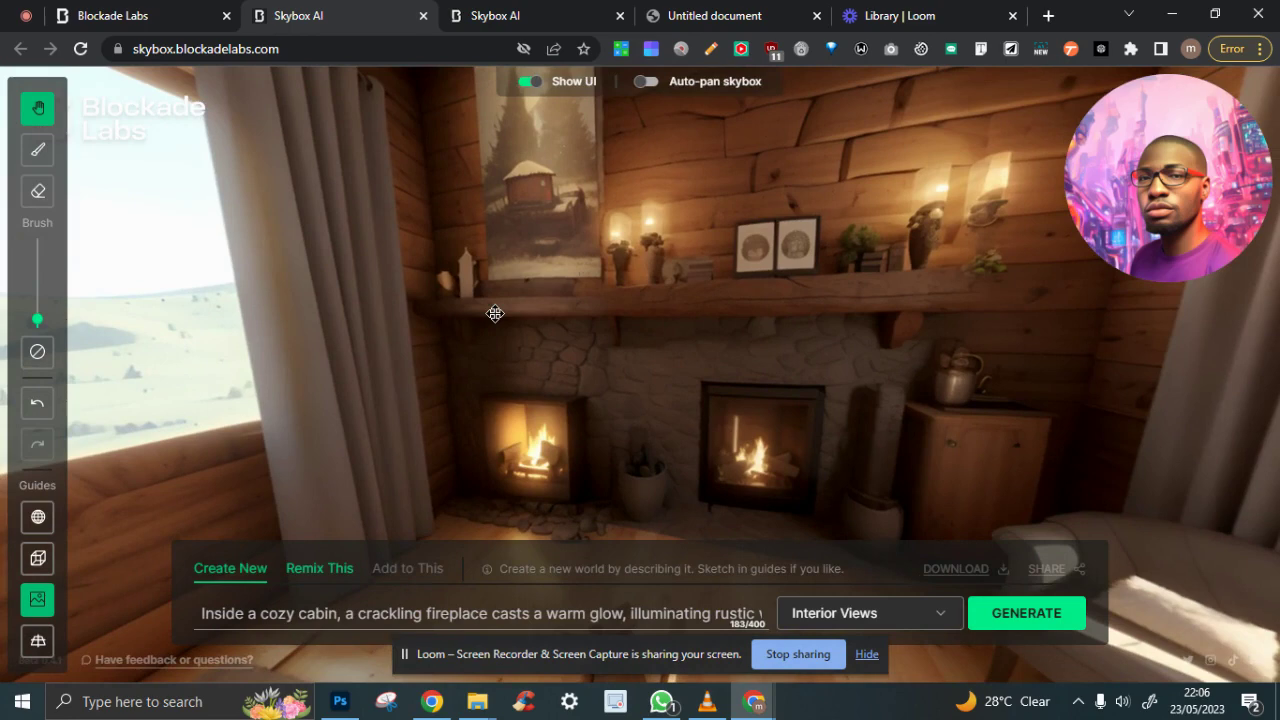
{"action": "mouse_move", "coordinate": [643, 310]}
{"action": "left_mouse_down"}
{"action": "mouse_move", "coordinate": [603, 351]}
{"action": "mouse_move", "coordinate": [622, 313]}
{"action": "left_mouse_up"}
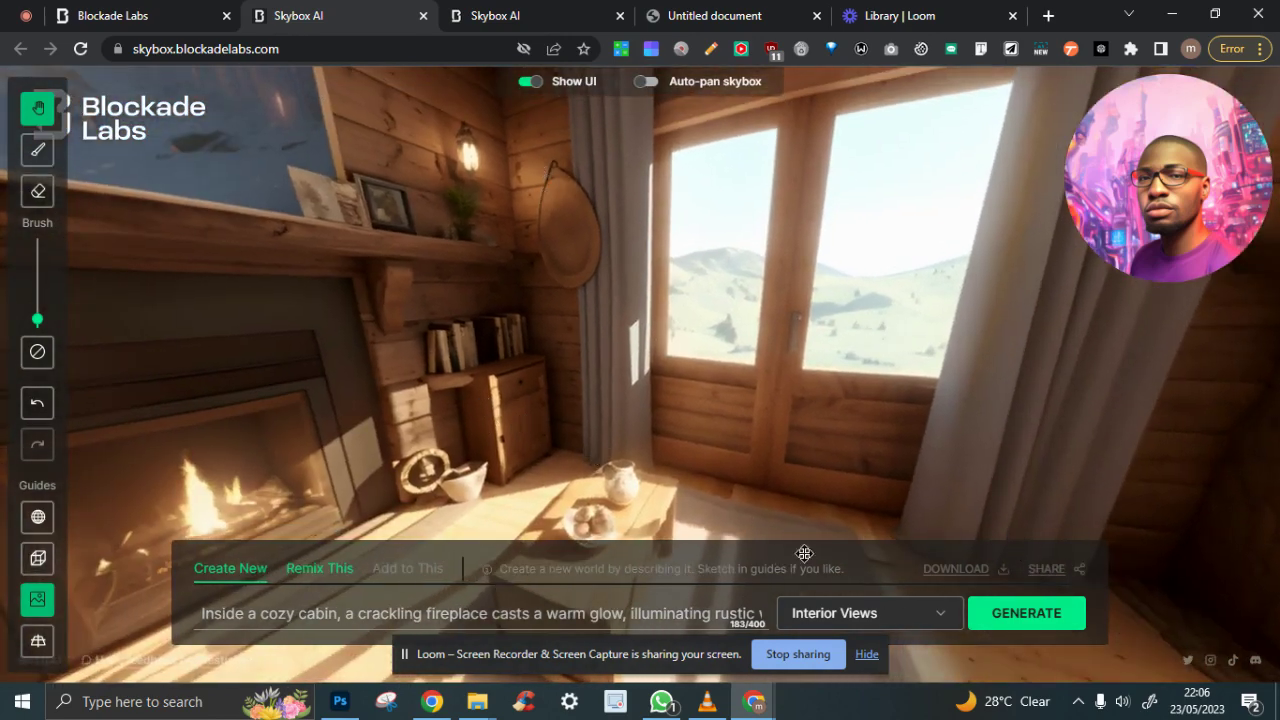
{"action": "left_click_drag", "start_coordinate": [439, 315], "coordinate": [660, 303]}
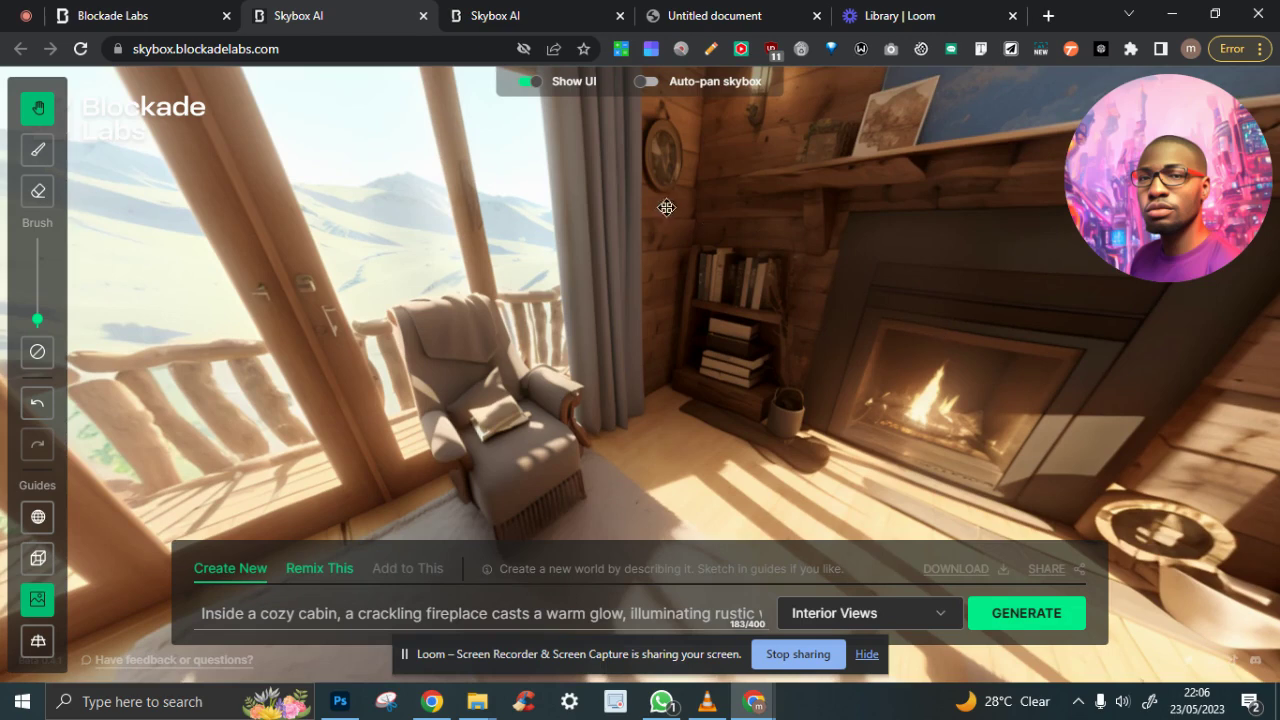
{"action": "left_click_drag", "start_coordinate": [631, 229], "coordinate": [517, 269]}
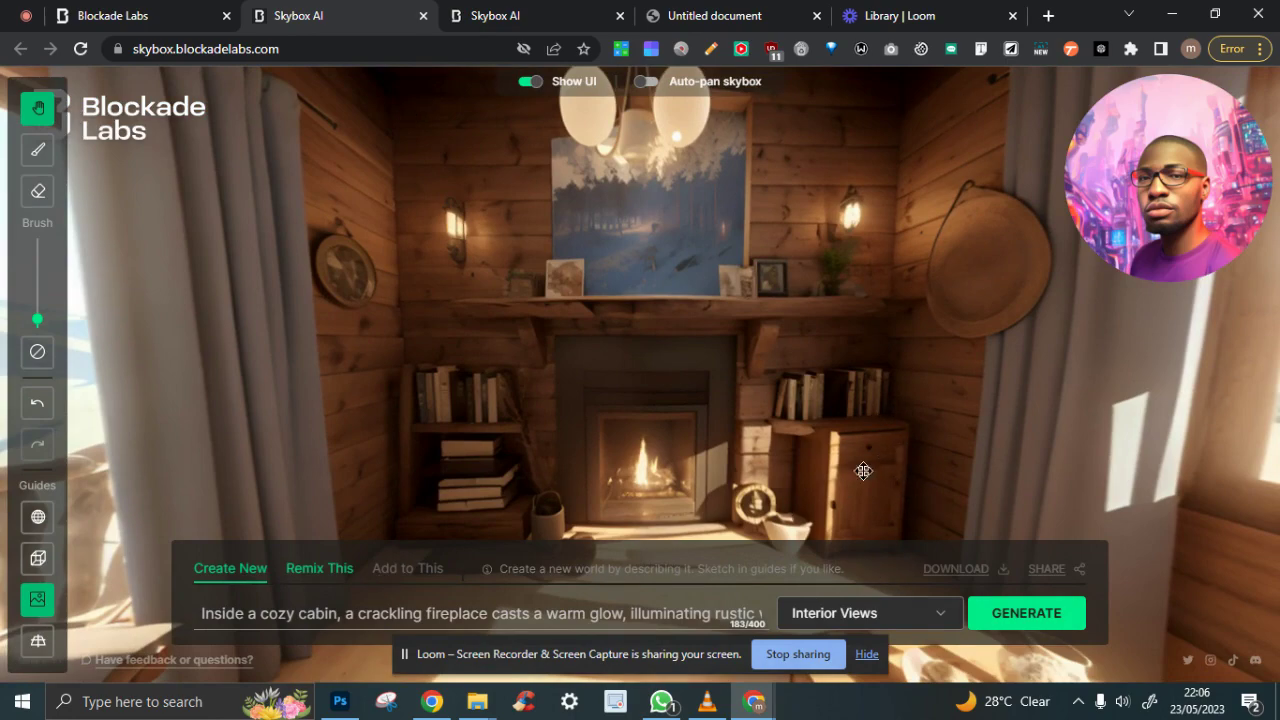
{"action": "left_click_drag", "start_coordinate": [814, 430], "coordinate": [679, 348]}
{"action": "left_click_drag", "start_coordinate": [300, 289], "coordinate": [353, 353]}
{"action": "left_click_drag", "start_coordinate": [913, 391], "coordinate": [695, 370]}
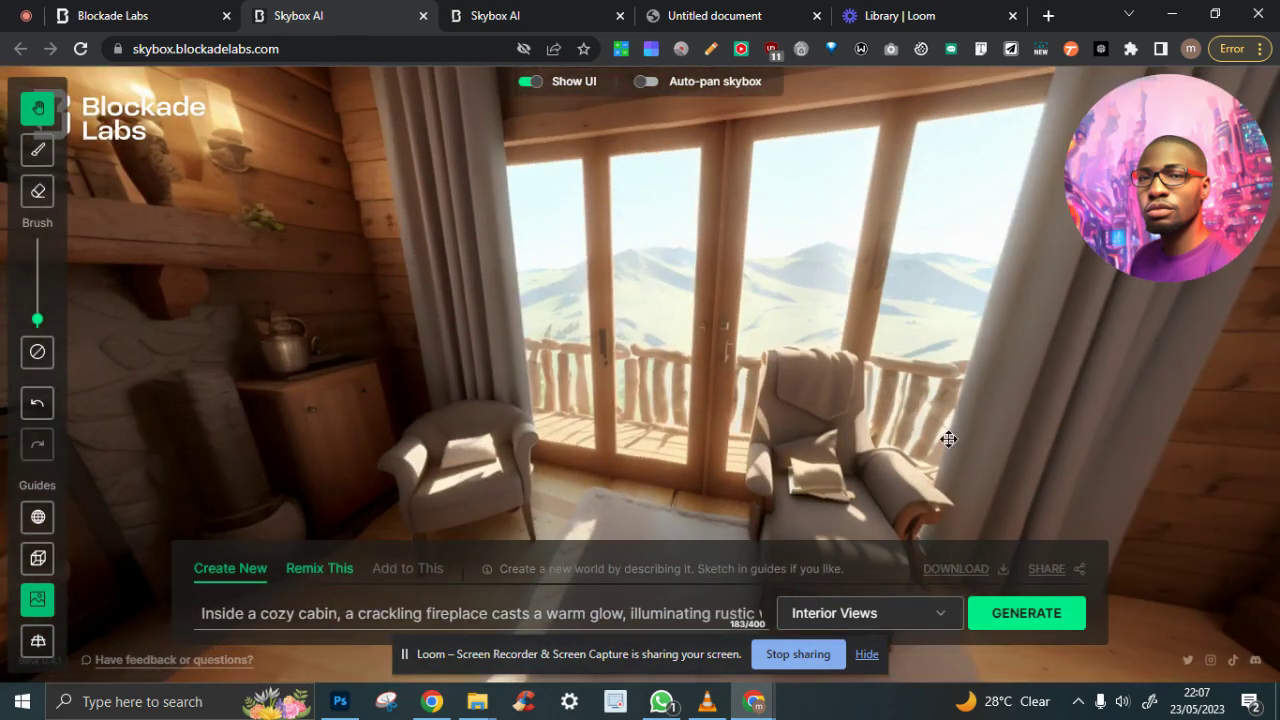
{"action": "left_click_drag", "start_coordinate": [934, 414], "coordinate": [690, 414]}
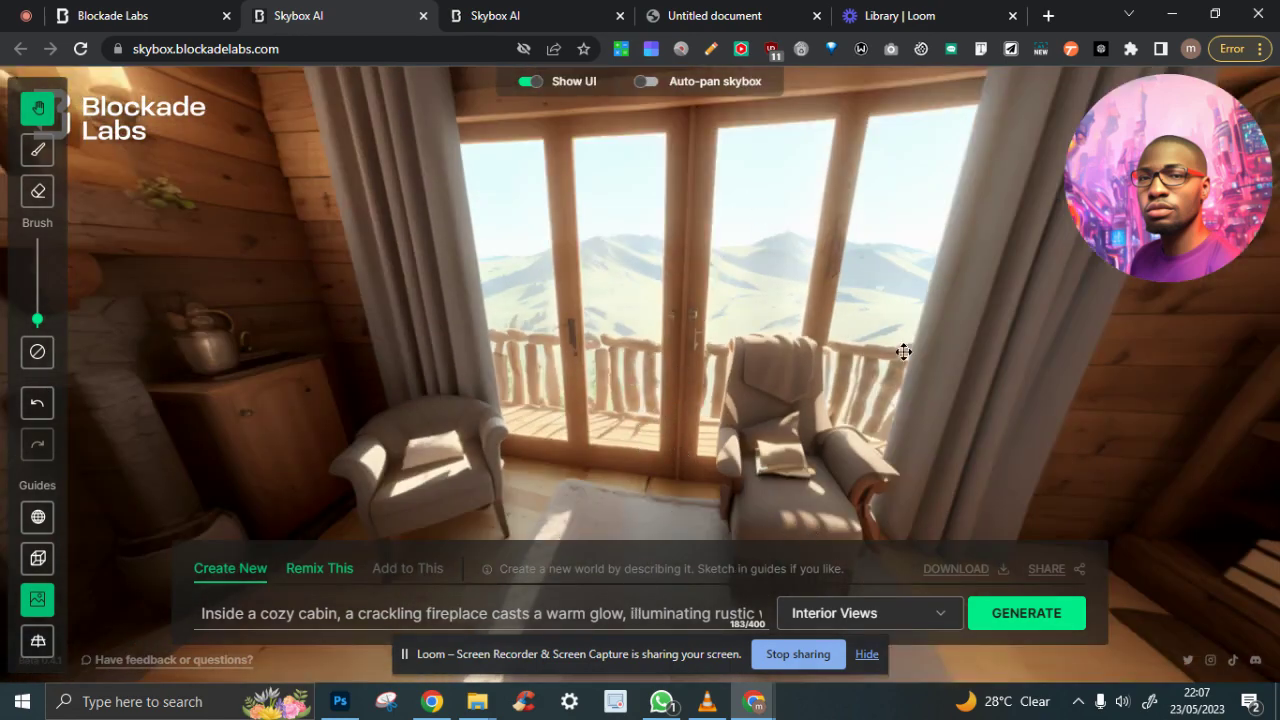
{"action": "left_click_drag", "start_coordinate": [799, 253], "coordinate": [249, 339]}
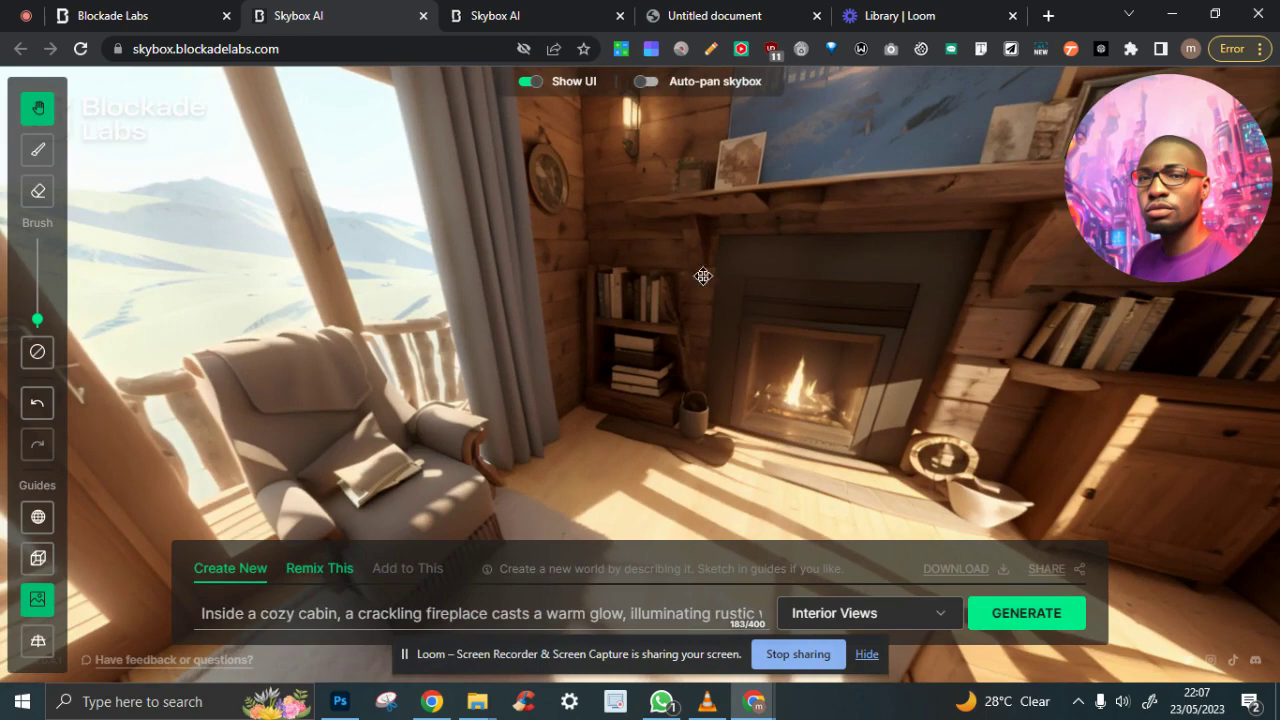
{"action": "left_click_drag", "start_coordinate": [685, 265], "coordinate": [1014, 463]}
{"action": "left_click_drag", "start_coordinate": [489, 306], "coordinate": [331, 423]}
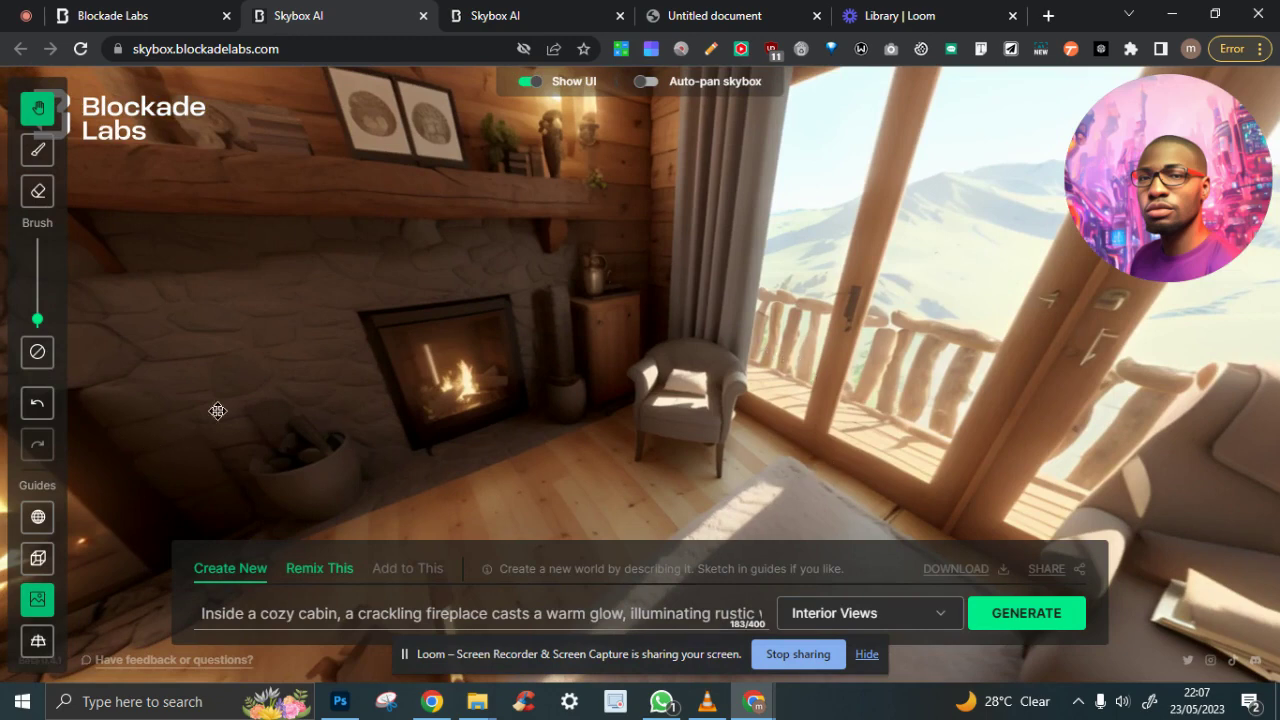
{"action": "left_click_drag", "start_coordinate": [350, 352], "coordinate": [640, 373]}
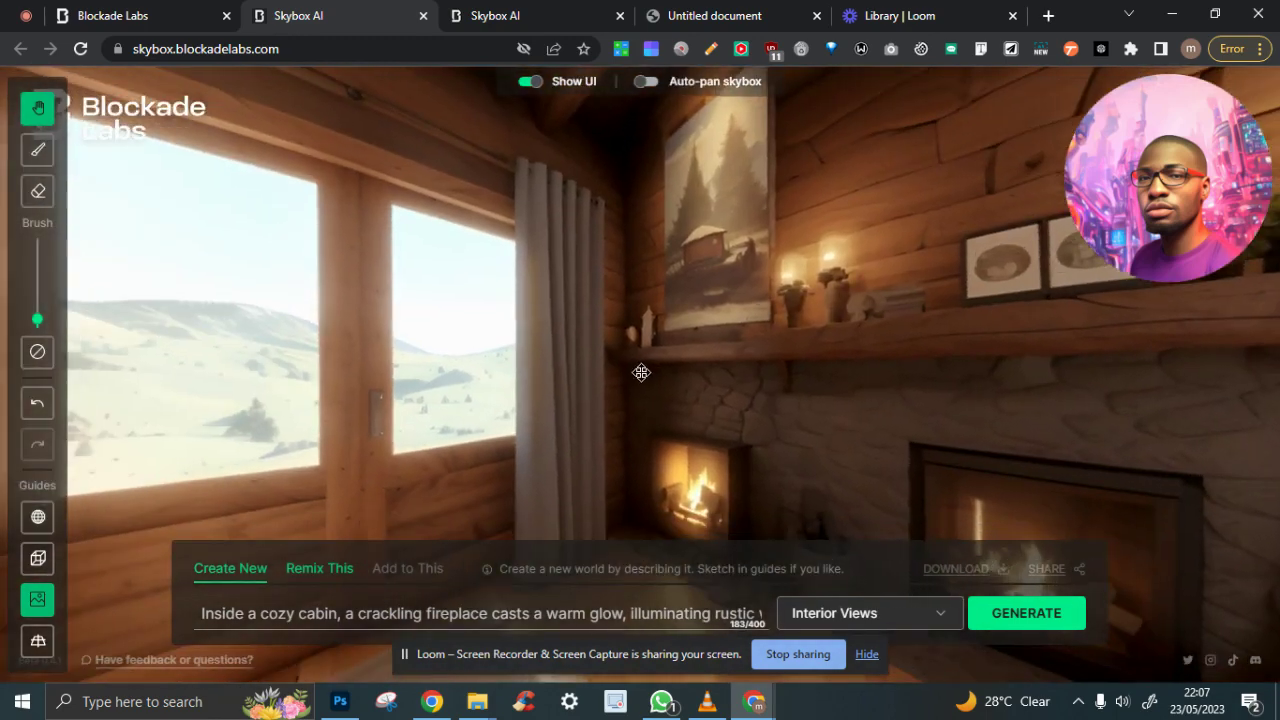
{"action": "left_click_drag", "start_coordinate": [969, 459], "coordinate": [846, 400]}
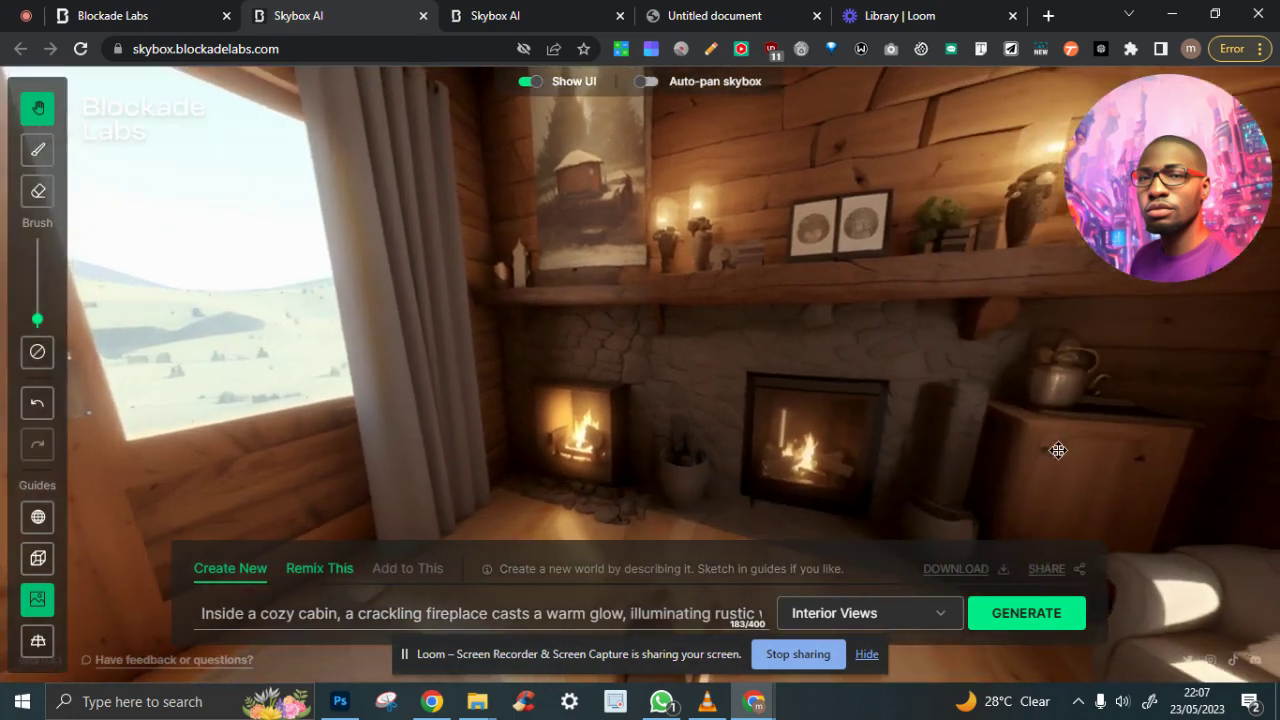
{"action": "left_click_drag", "start_coordinate": [1058, 450], "coordinate": [890, 405]}
{"action": "left_click_drag", "start_coordinate": [1094, 383], "coordinate": [880, 463]}
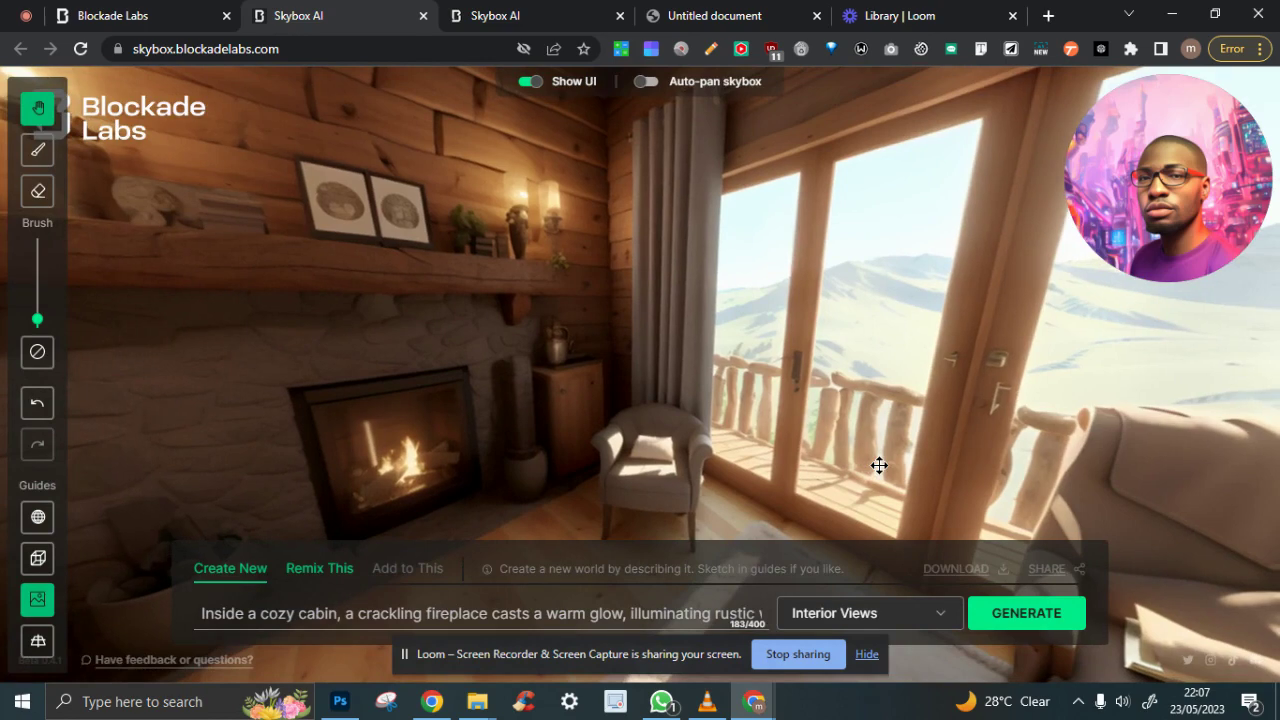
View the generated cityscape skybox on the second Skybox AI page and download it as an image.
{"action": "left_click", "coordinate": [490, 12]}
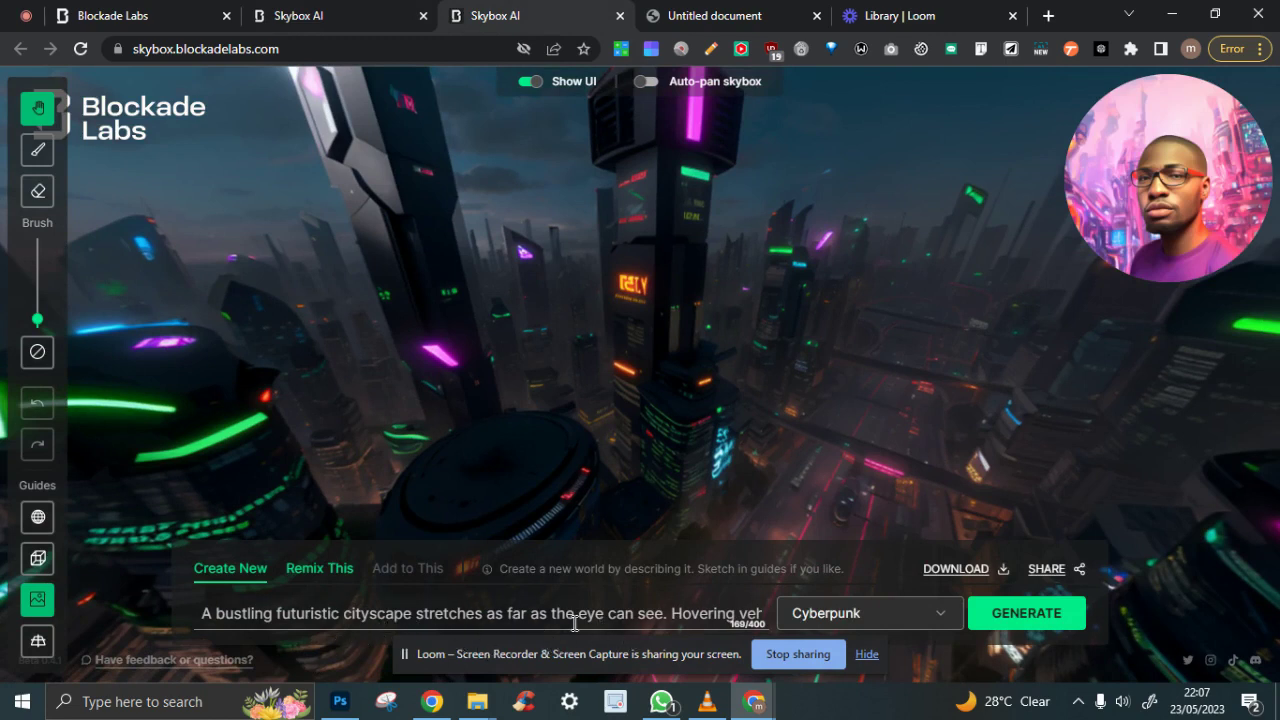
{"action": "left_click_drag", "start_coordinate": [815, 417], "coordinate": [870, 311]}
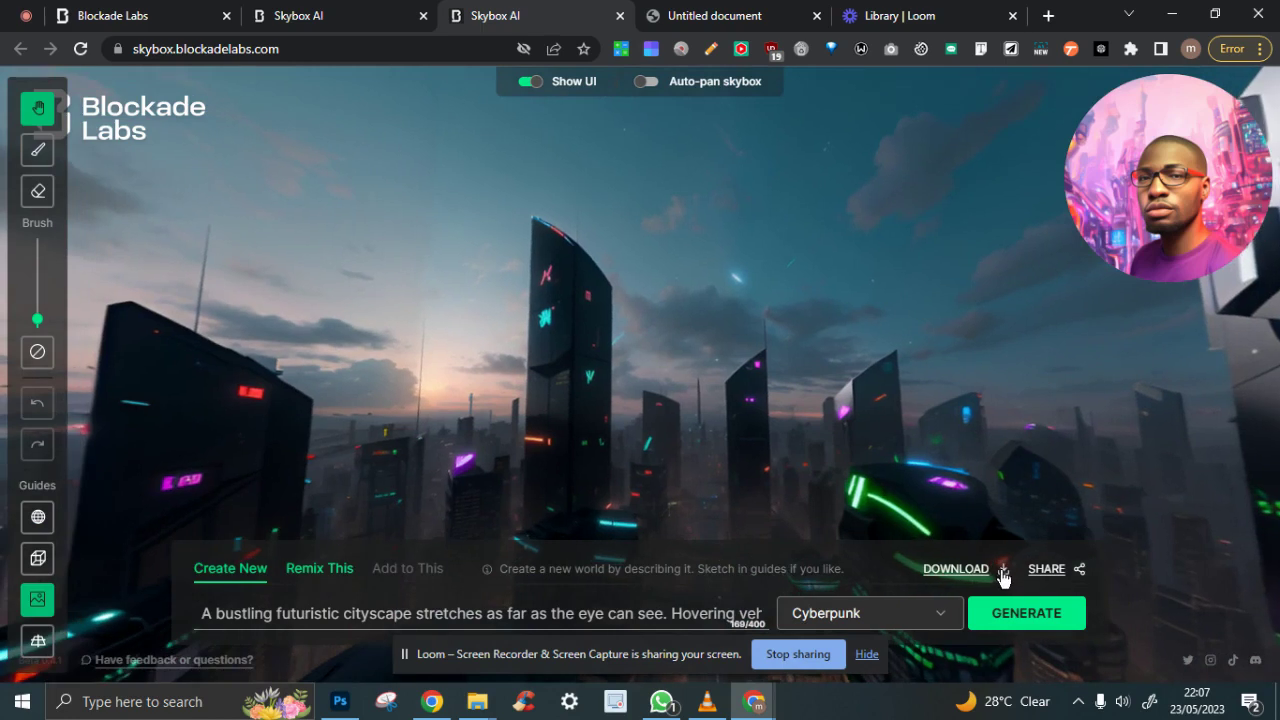
{"action": "left_click", "coordinate": [1002, 570]}
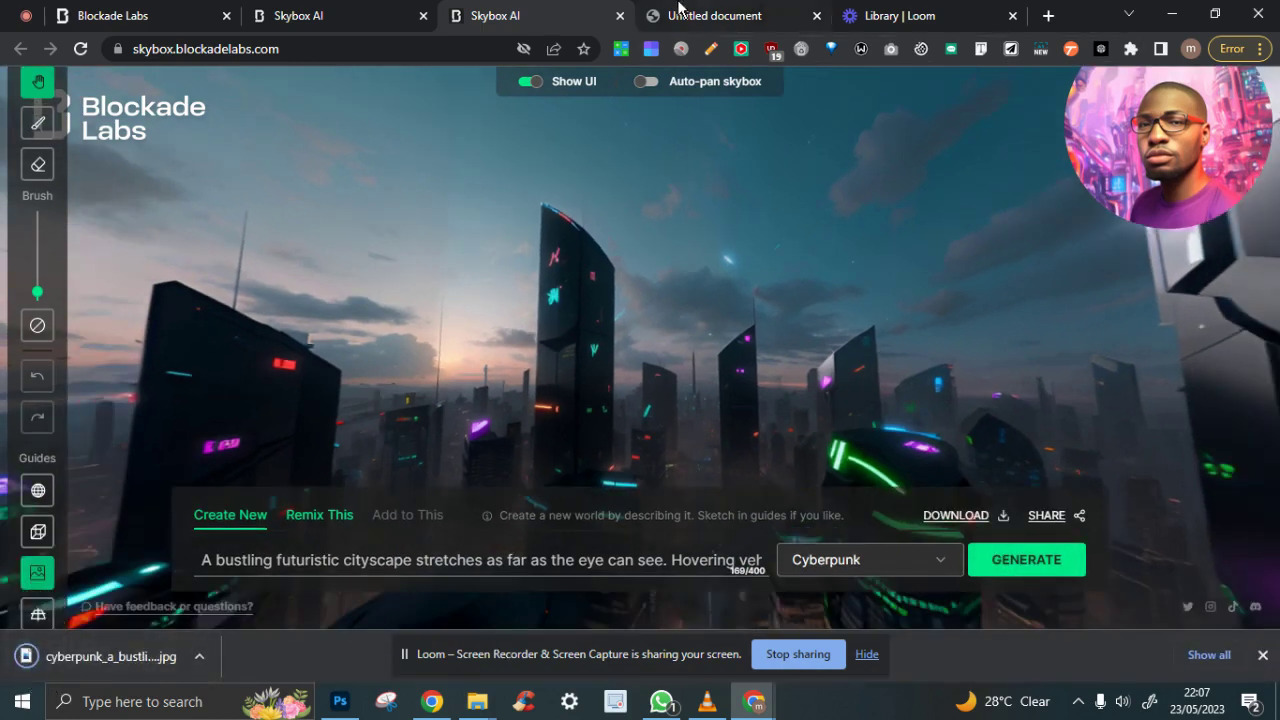
Return to the cabin skybox on the first Skybox AI page and look around the room once more.
{"action": "left_click", "coordinate": [337, 13]}
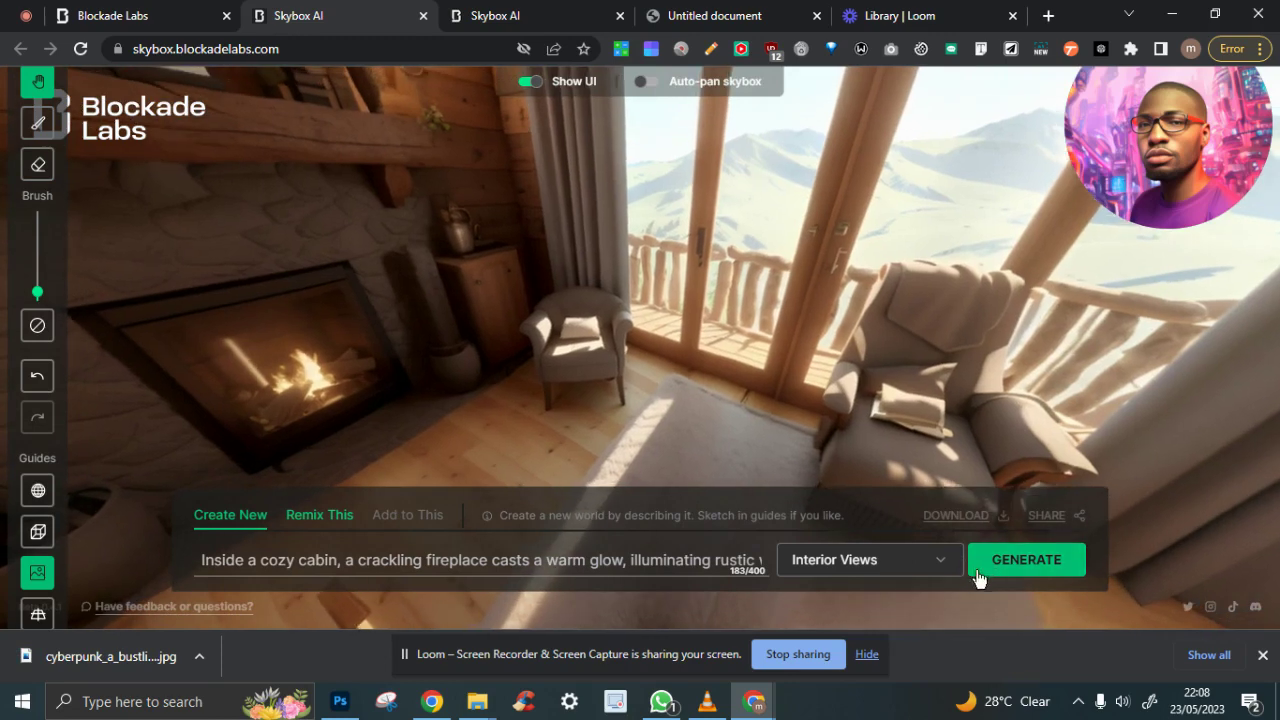
{"action": "left_click_drag", "start_coordinate": [896, 338], "coordinate": [716, 340]}
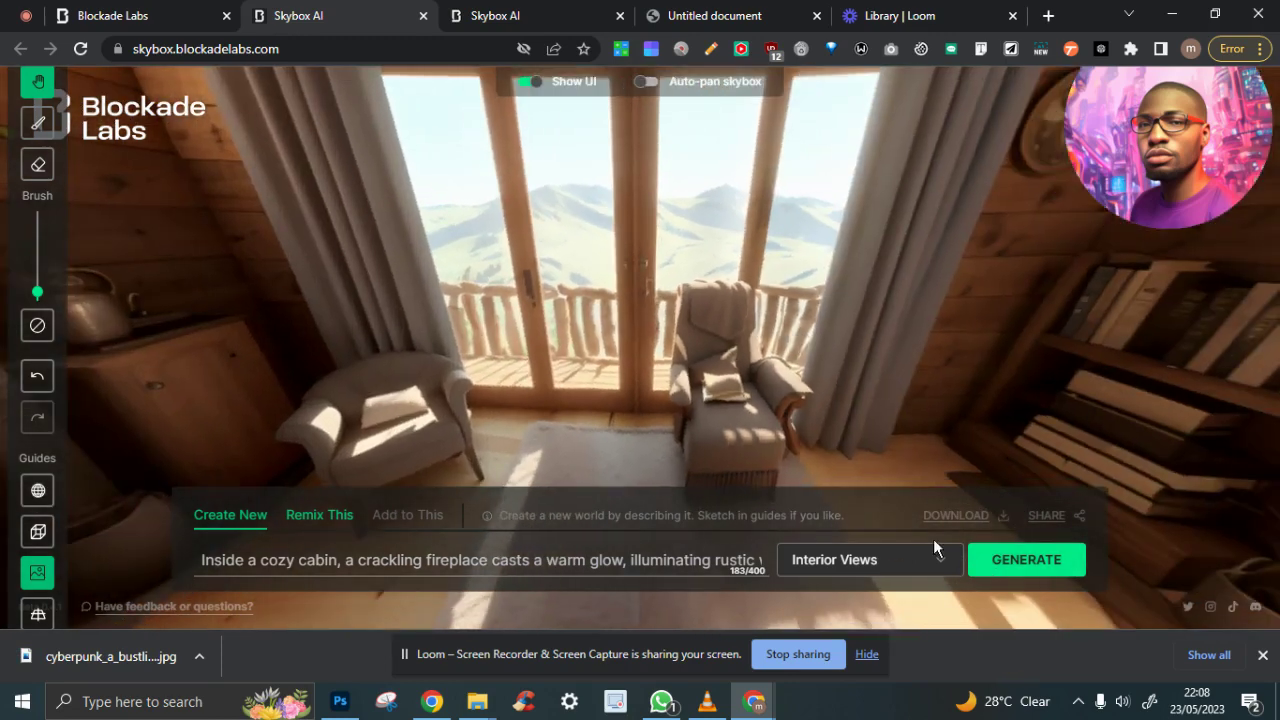
{"action": "left_click", "coordinate": [717, 557]}
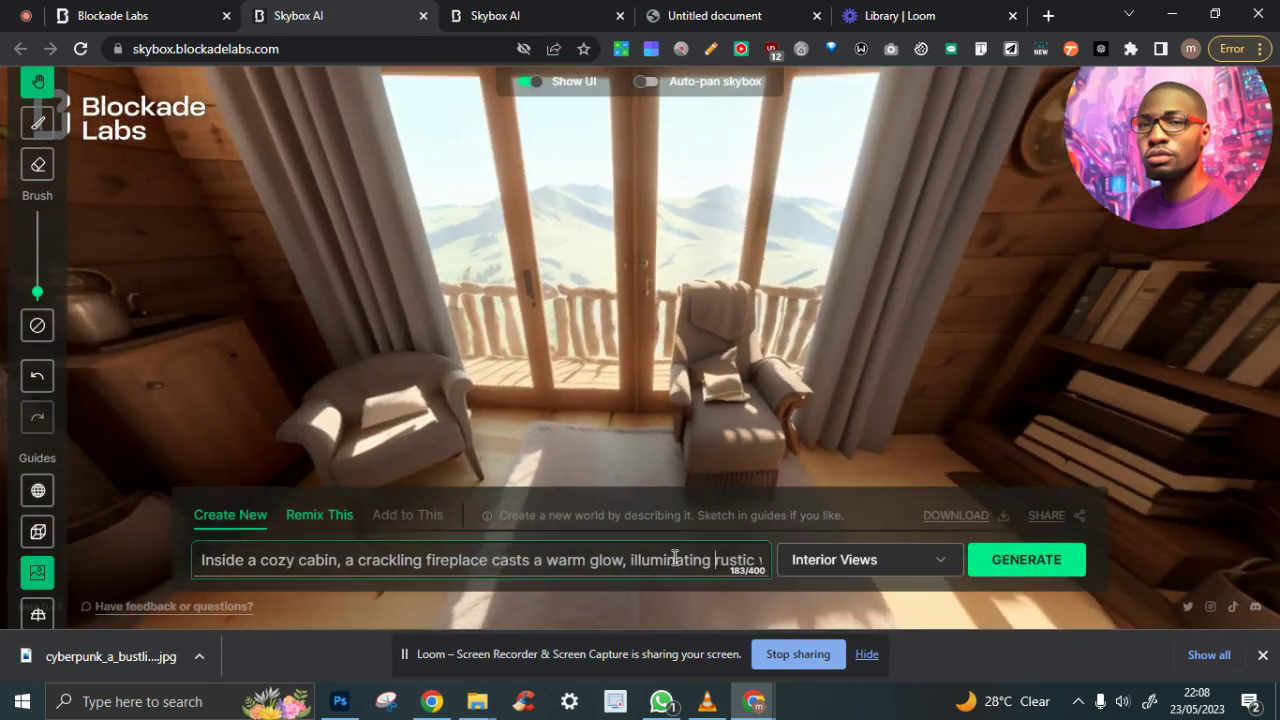
{"action": "left_click_drag", "start_coordinate": [723, 392], "coordinate": [1097, 506]}
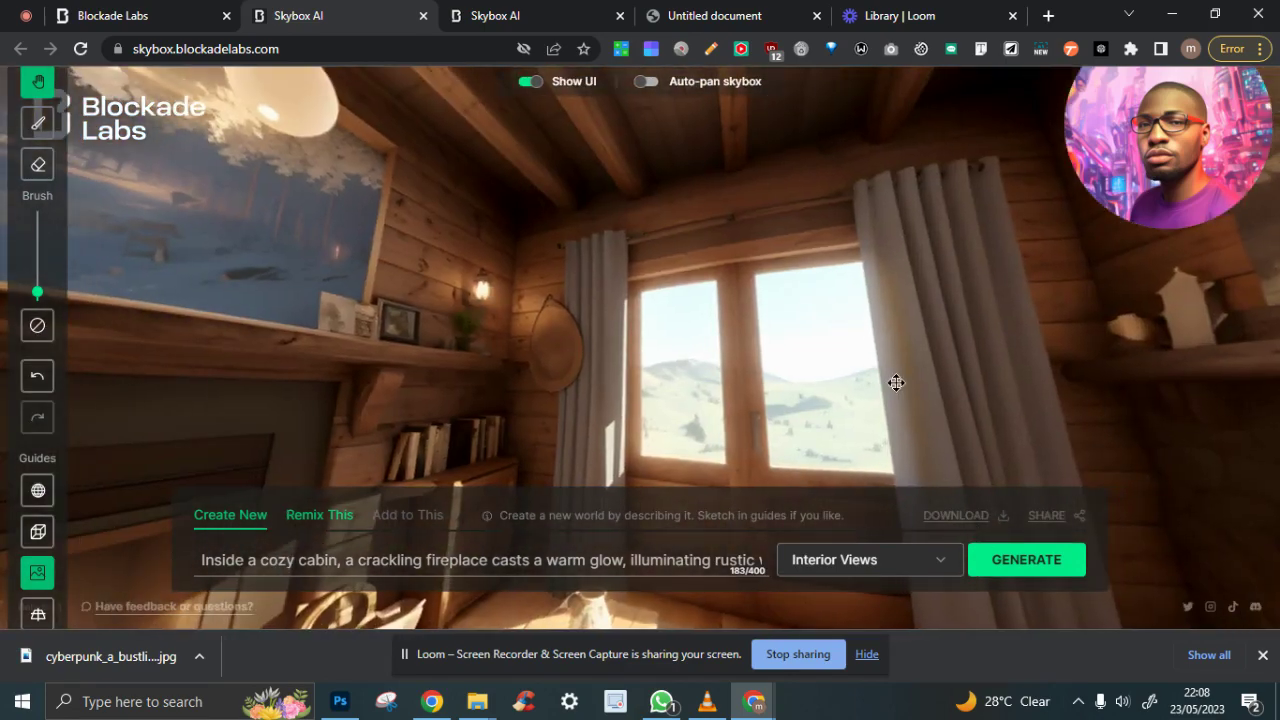
{"action": "left_click_drag", "start_coordinate": [894, 380], "coordinate": [1034, 354]}
Copy the "Within a mystical realm" prompt from page 3 of the prompts document without its Fantasy Lands tag.
{"action": "left_click", "coordinate": [705, 18]}
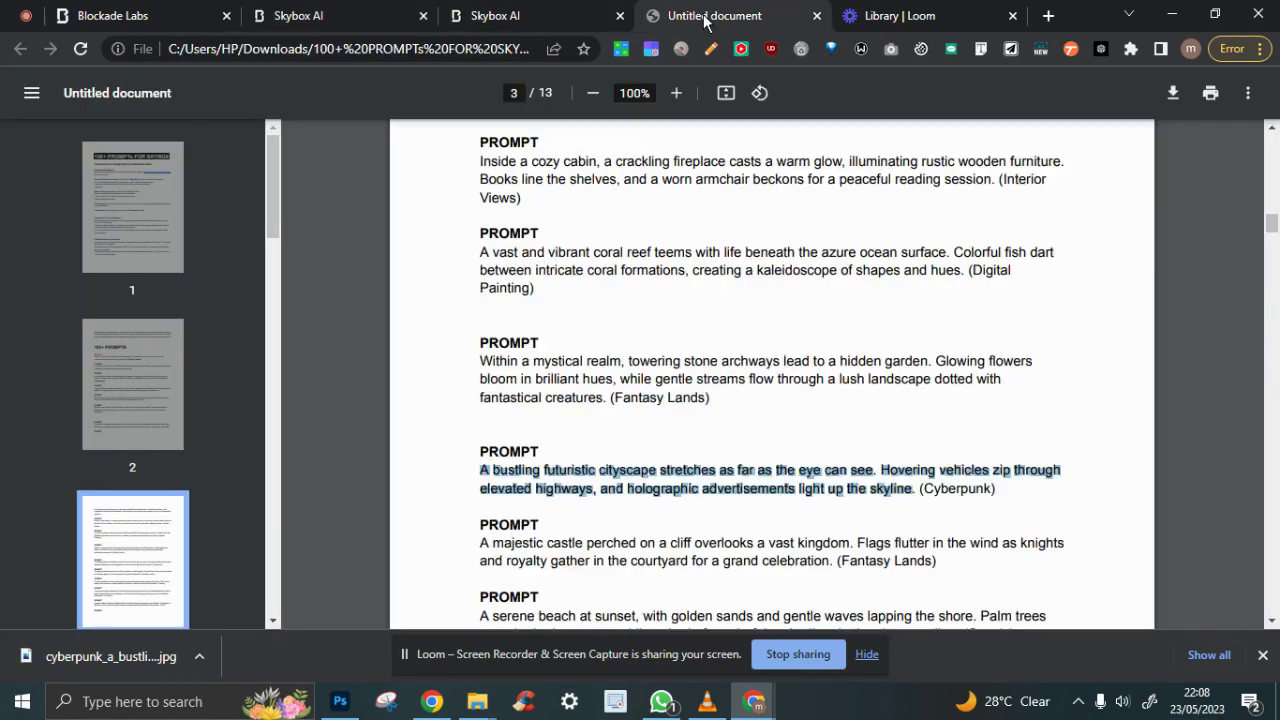
{"action": "left_click_drag", "start_coordinate": [719, 400], "coordinate": [612, 399]}
{"action": "right_click", "coordinate": [574, 395]}
{"action": "left_click", "coordinate": [610, 55]}
Replace the cabin prompt in the first Skybox AI page's description field with the copied mystical realm prompt.
{"action": "left_click", "coordinate": [528, 22]}
{"action": "left_click", "coordinate": [348, 17]}
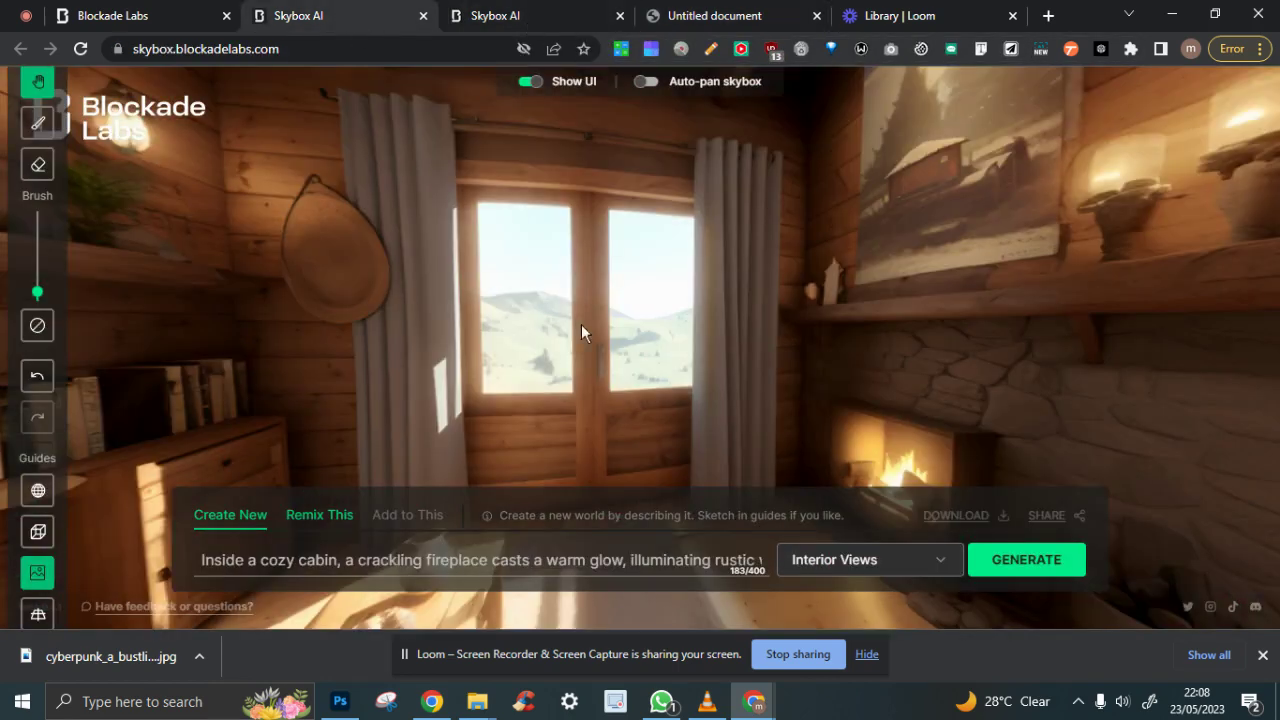
{"action": "left_click", "coordinate": [677, 570]}
{"action": "key", "text": "ctrl+a"}
{"action": "right_click", "coordinate": [679, 566]}
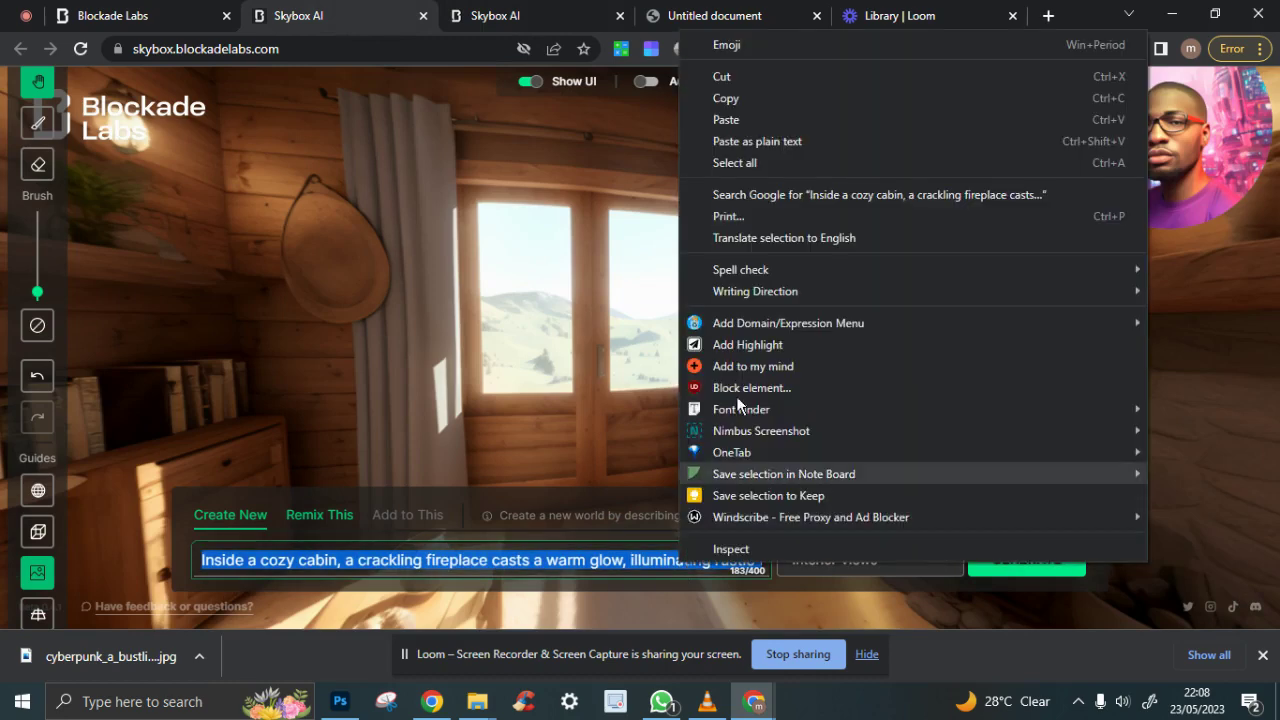
{"action": "left_click", "coordinate": [725, 120]}
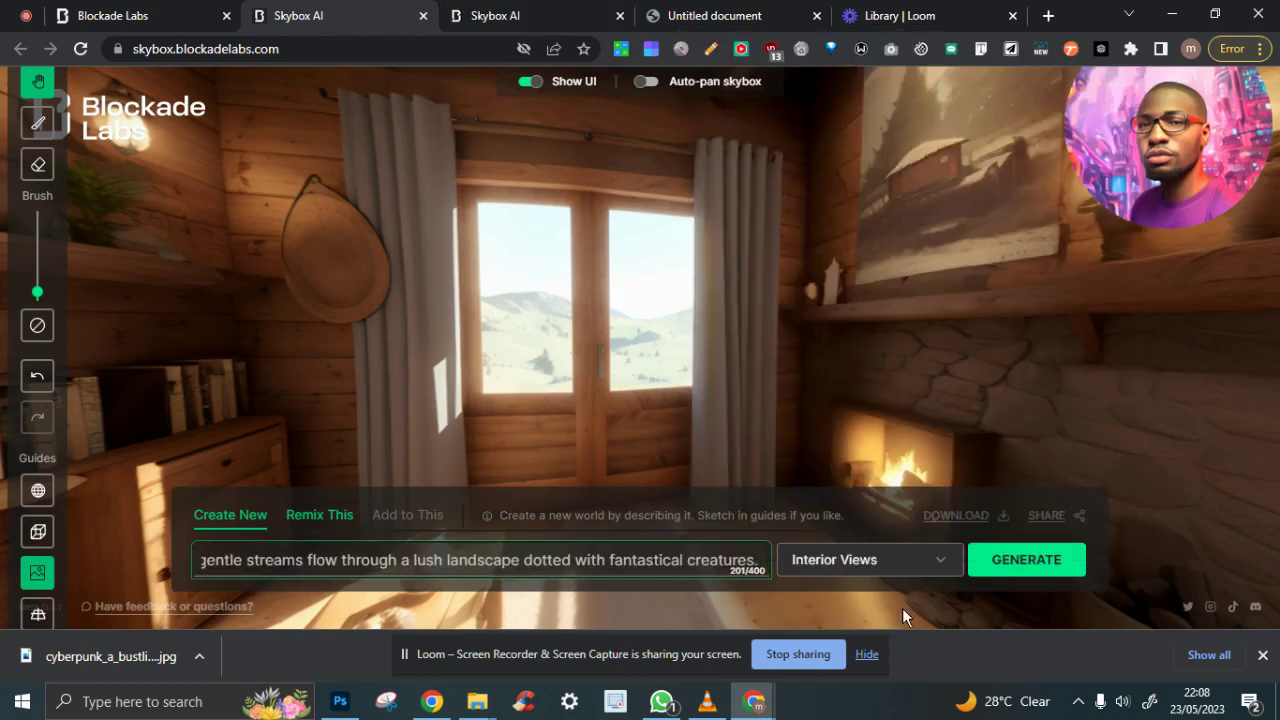
Set the style to Fantasy Lands and generate the mystical hidden garden skybox.
{"action": "left_click", "coordinate": [406, 8]}
{"action": "left_click", "coordinate": [951, 566]}
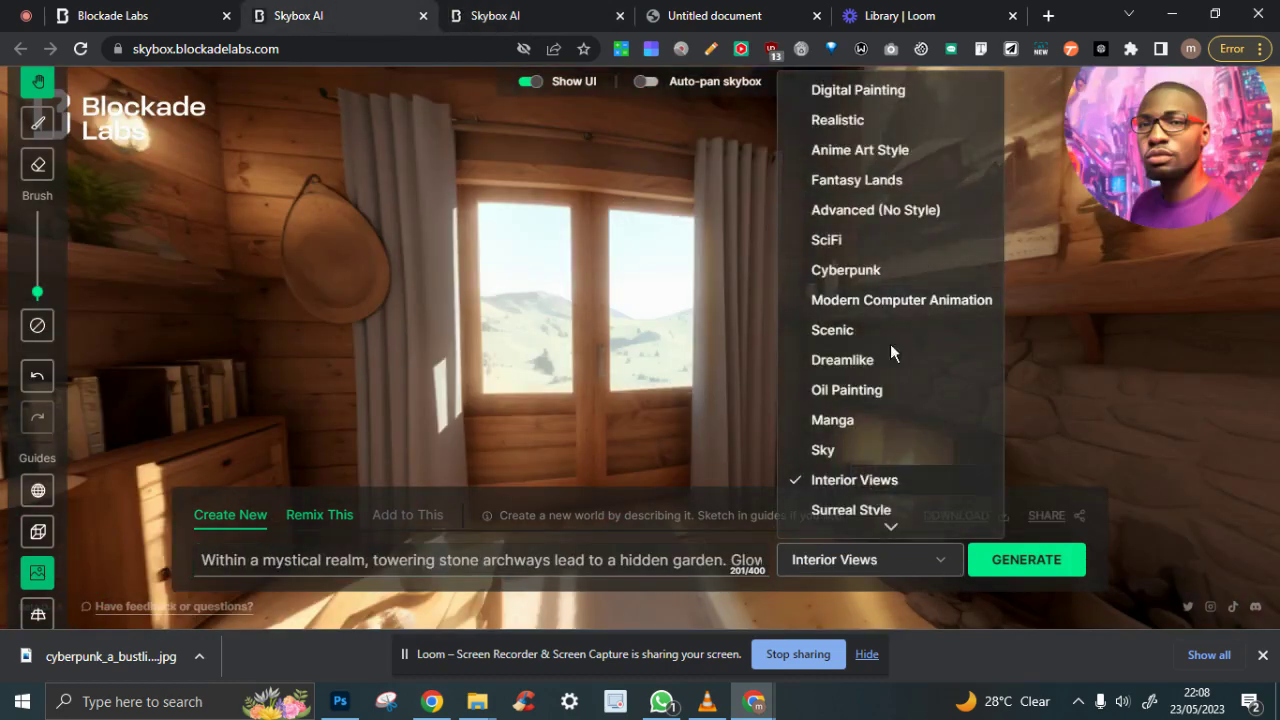
{"action": "left_click", "coordinate": [894, 180]}
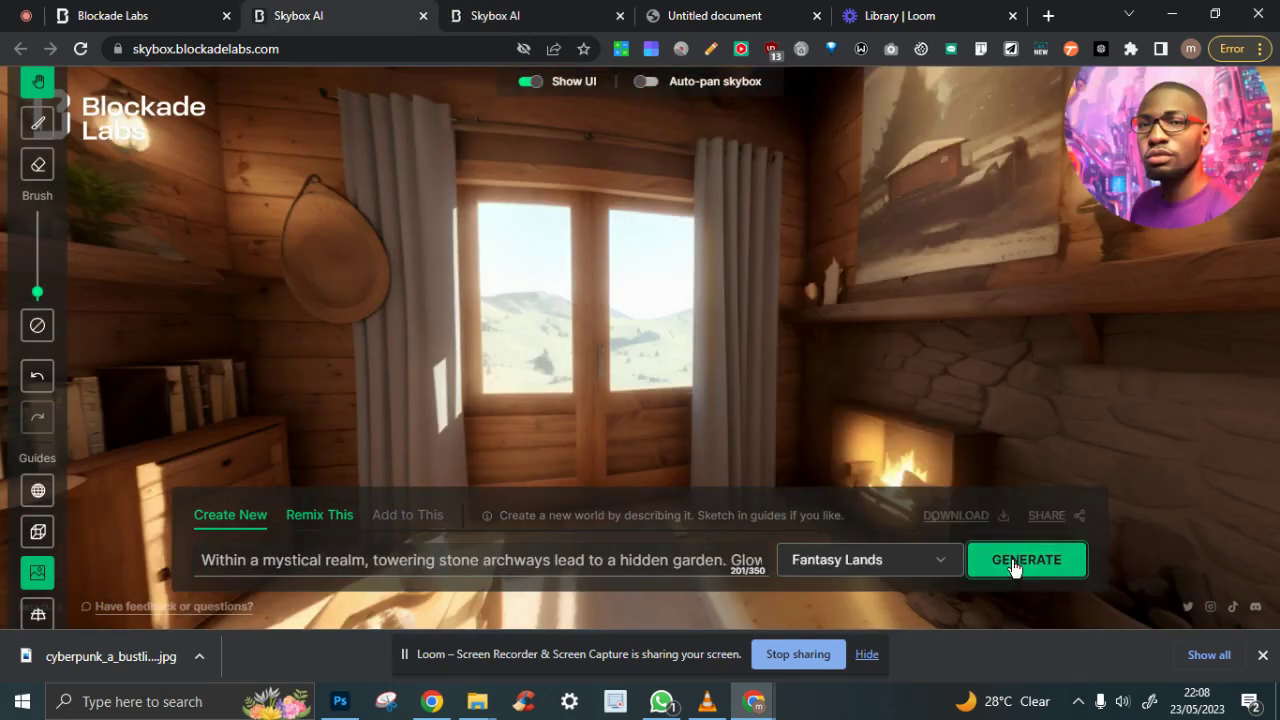
{"action": "left_click", "coordinate": [1013, 567]}
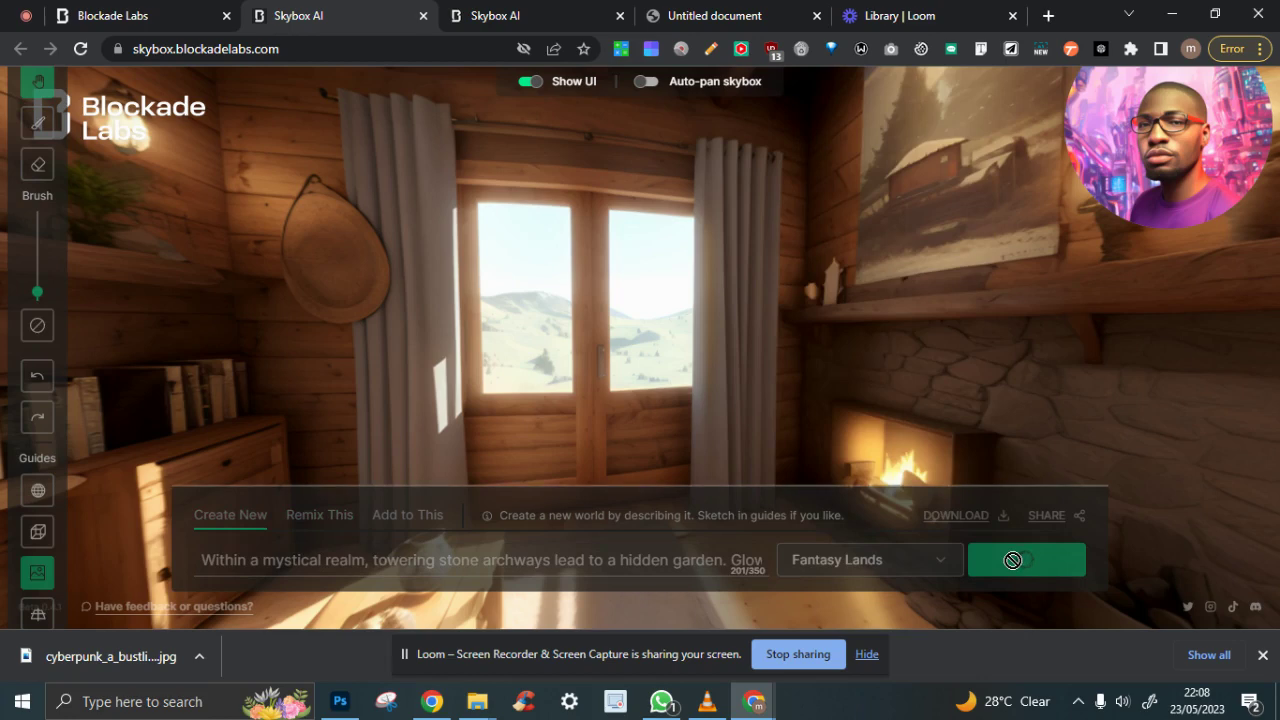
Look around the cityscape skybox on the second Skybox AI page while the garden skybox is generating.
{"action": "left_click_drag", "start_coordinate": [540, 279], "coordinate": [660, 216]}
{"action": "left_click", "coordinate": [498, 16]}
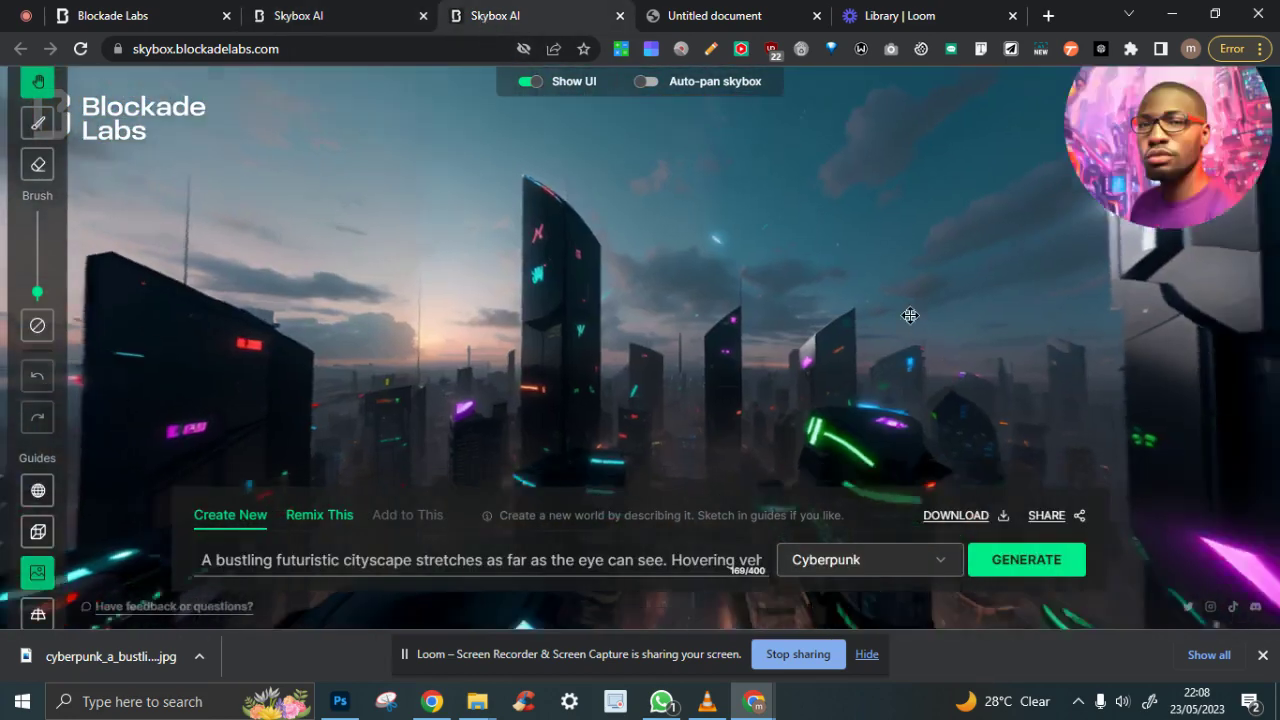
{"action": "left_click_drag", "start_coordinate": [910, 315], "coordinate": [790, 290]}
Copy the "A space station orbiting a distant planet" prompt from page 3 of the prompts document without its SciFi tag.
{"action": "key", "text": "ctrl+Tab"}
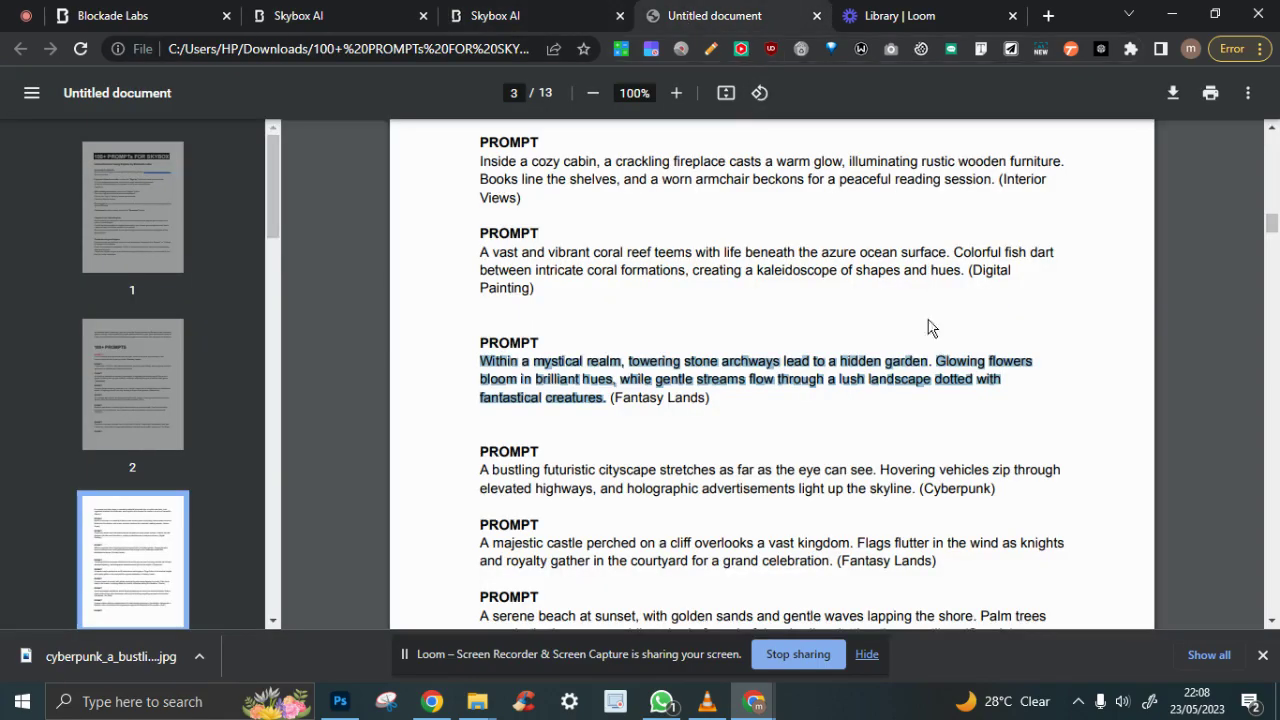
{"action": "scroll", "coordinate": [713, 478], "scroll_direction": "down", "scroll_amount": 2}
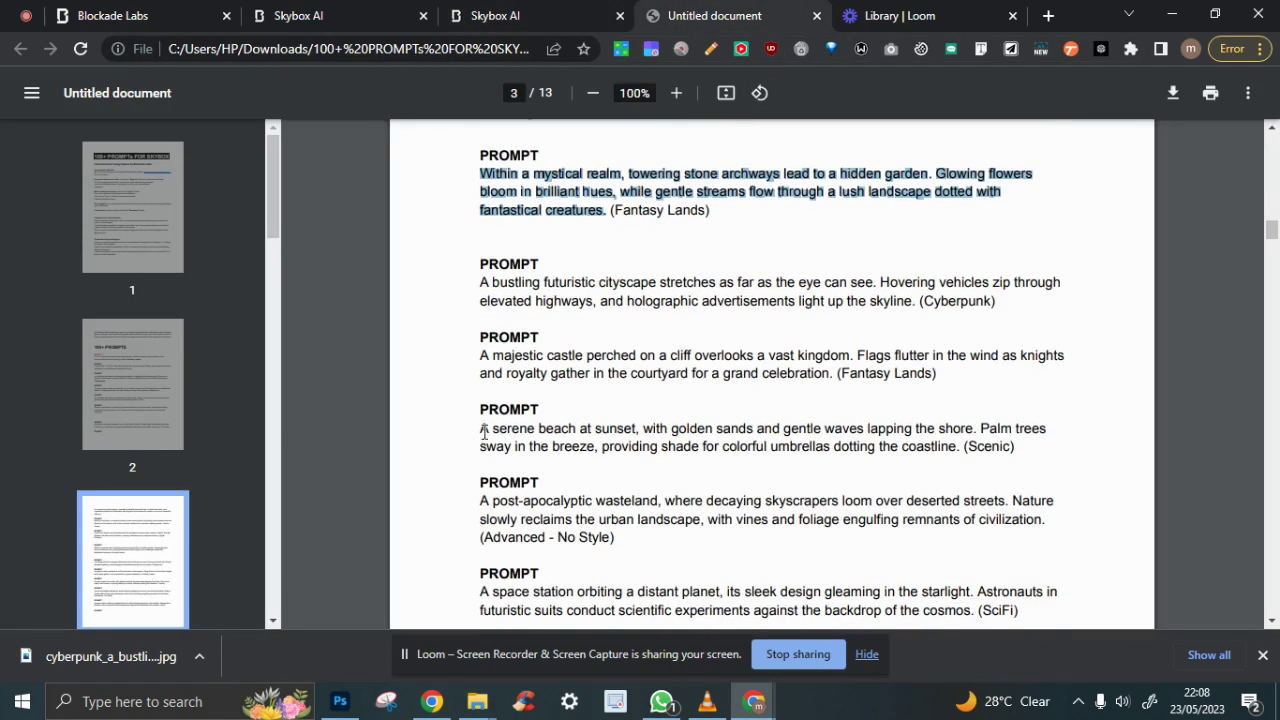
{"action": "left_click_drag", "start_coordinate": [481, 429], "coordinate": [950, 448]}
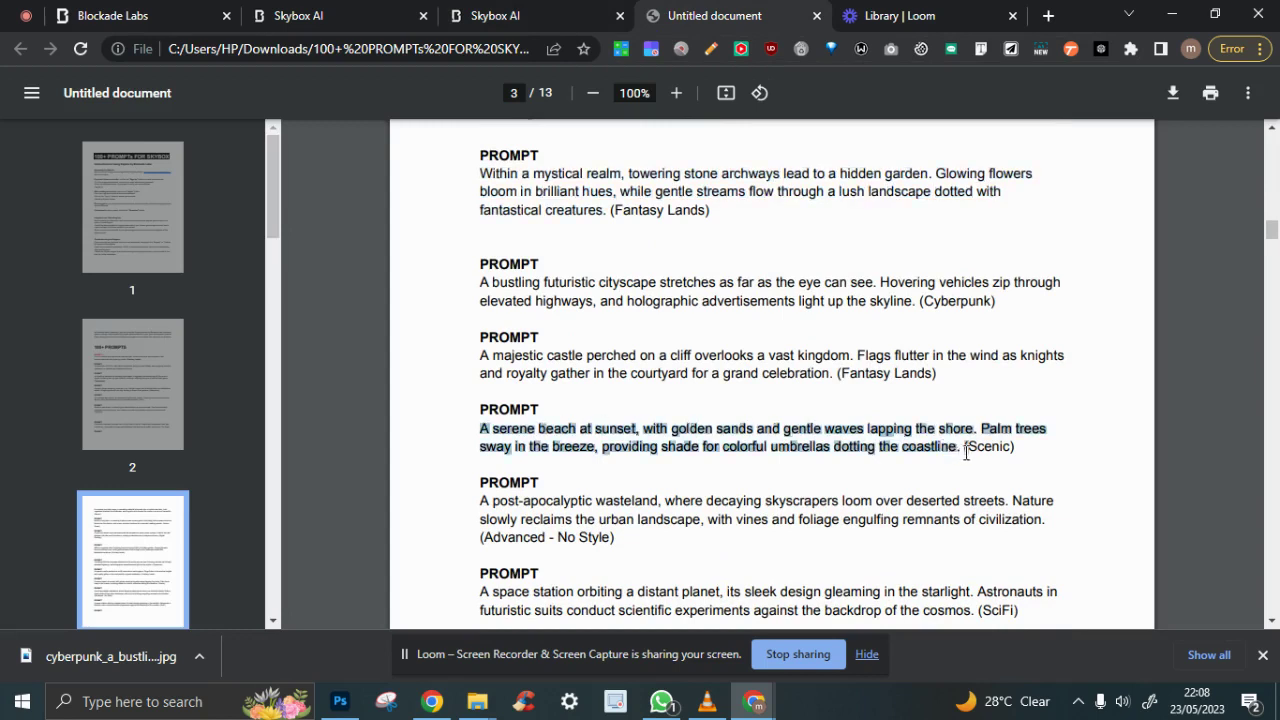
{"action": "left_click", "coordinate": [512, 518]}
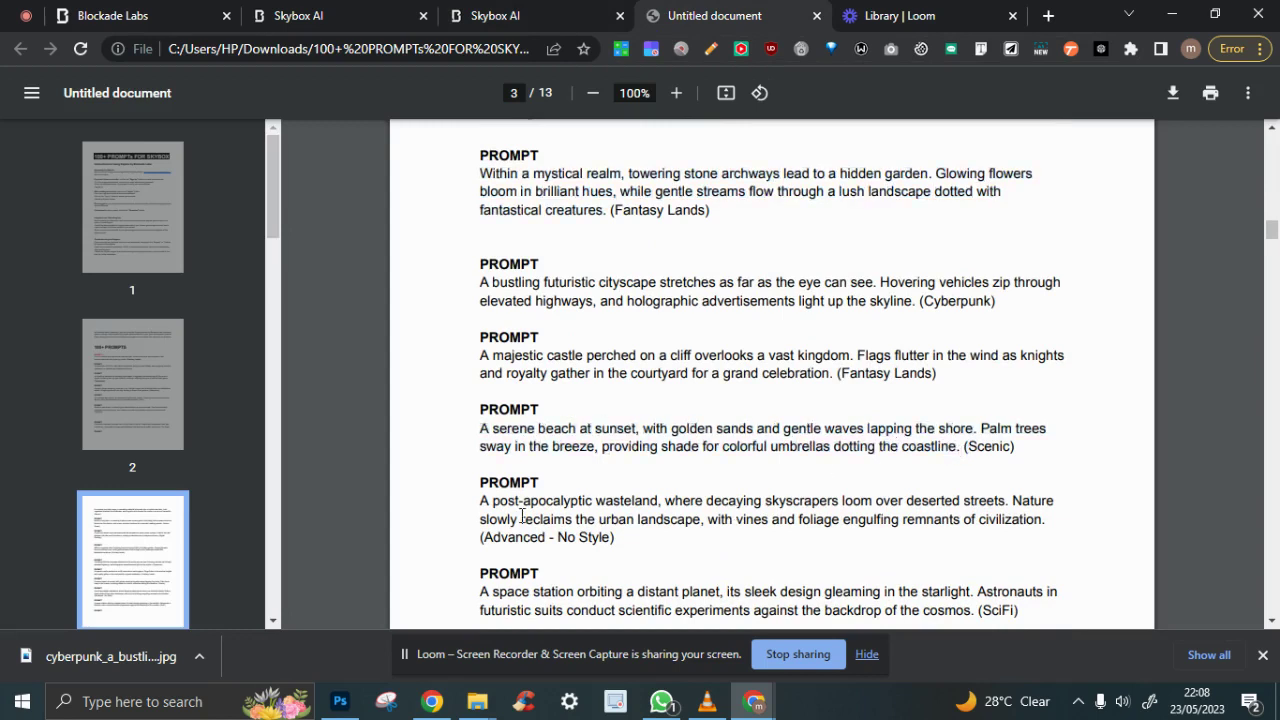
{"action": "left_click_drag", "start_coordinate": [476, 500], "coordinate": [1051, 517]}
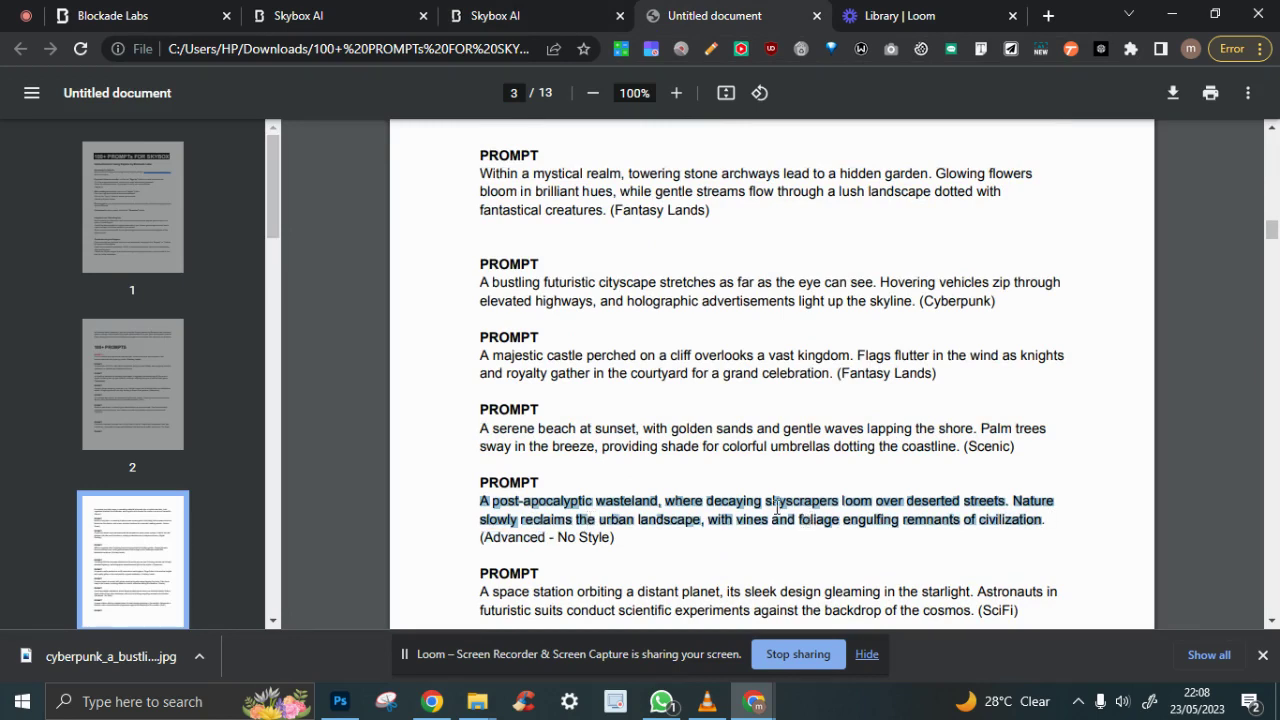
{"action": "scroll", "coordinate": [659, 525], "scroll_direction": "down", "scroll_amount": 1}
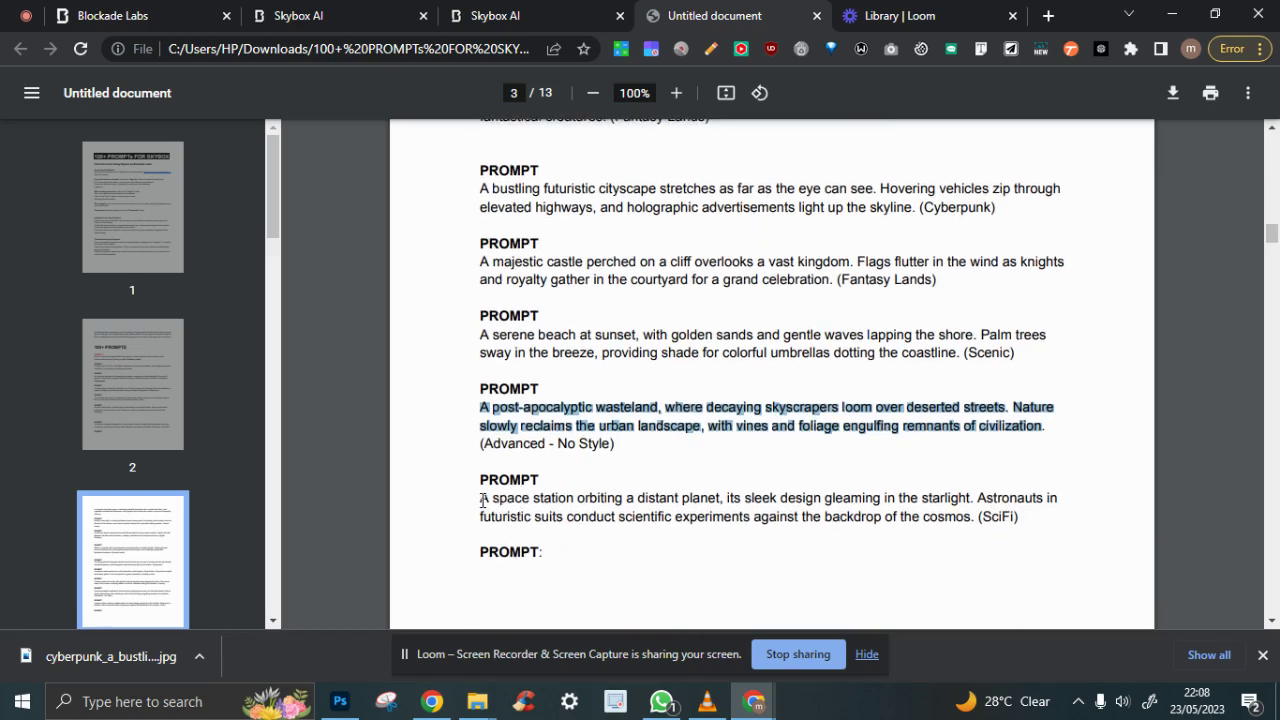
{"action": "left_click_drag", "start_coordinate": [482, 500], "coordinate": [963, 519]}
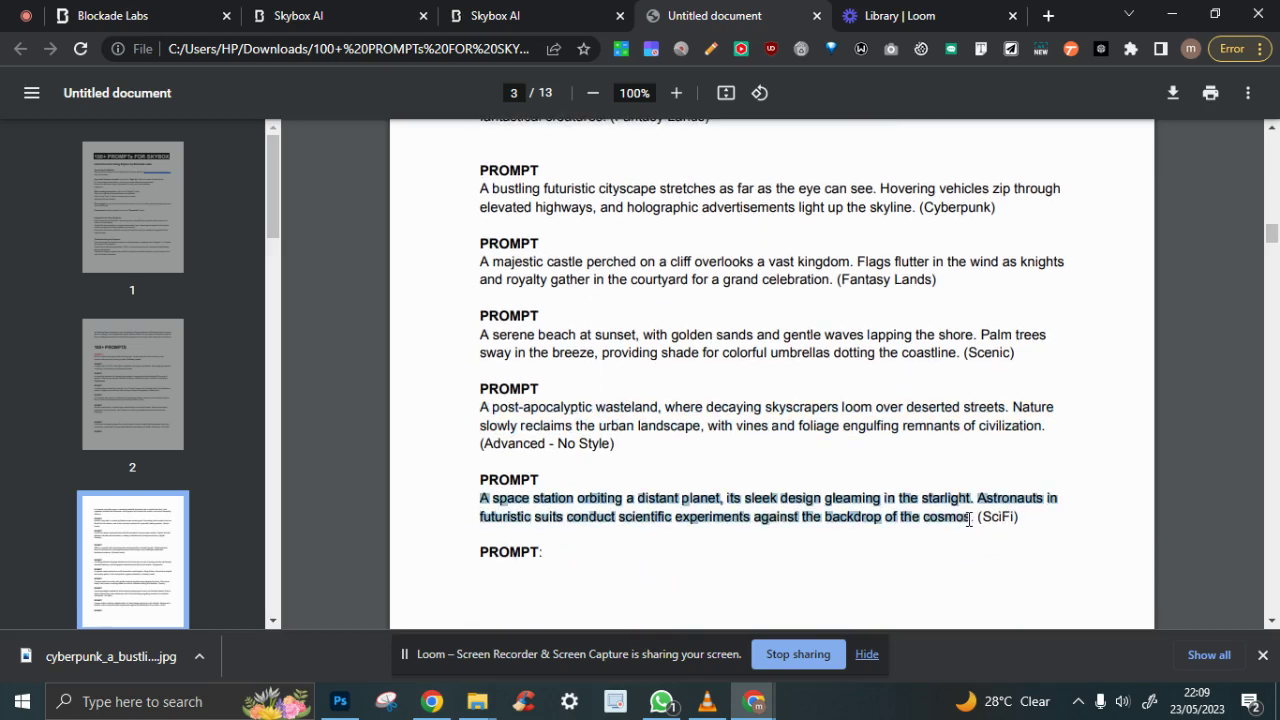
{"action": "right_click", "coordinate": [944, 510]}
{"action": "left_click", "coordinate": [893, 177]}
Replace the cityscape prompt in the second Skybox AI page's description field with the copied space station prompt.
{"action": "left_click", "coordinate": [484, 22]}
{"action": "left_click", "coordinate": [443, 562]}
{"action": "key", "text": "ctrl+a"}
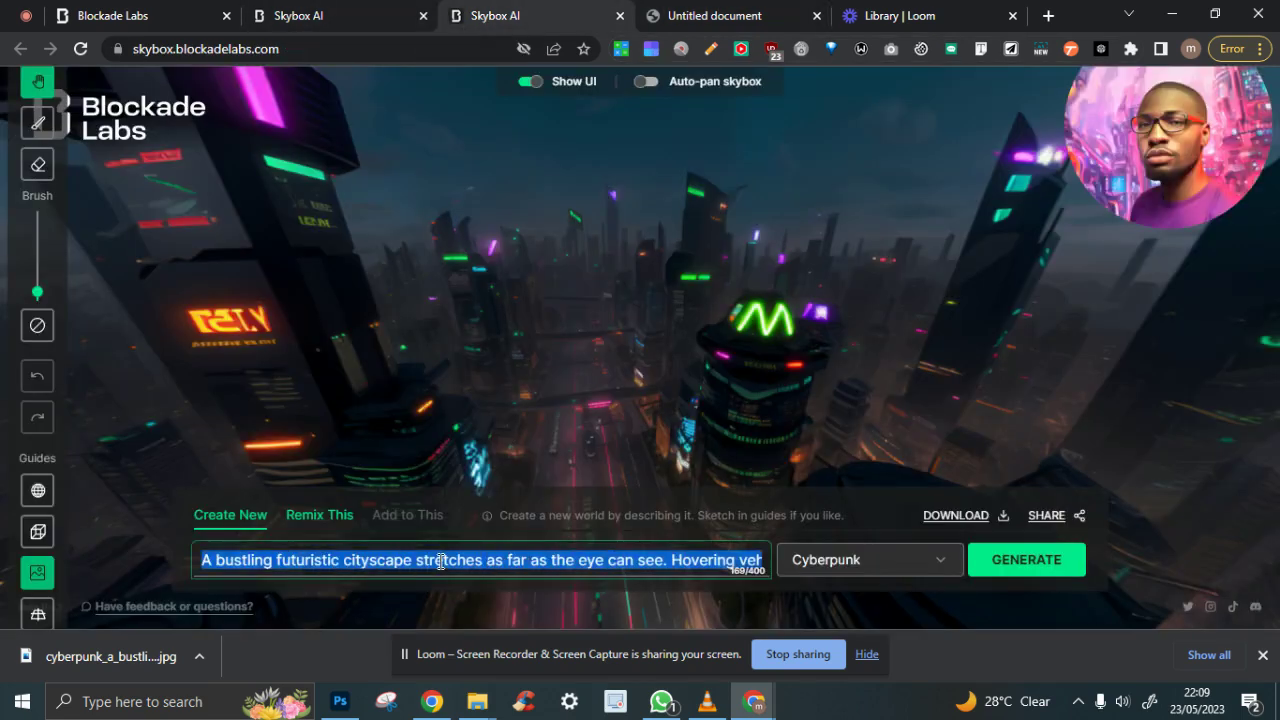
{"action": "right_click", "coordinate": [447, 562]}
{"action": "left_click", "coordinate": [486, 139]}
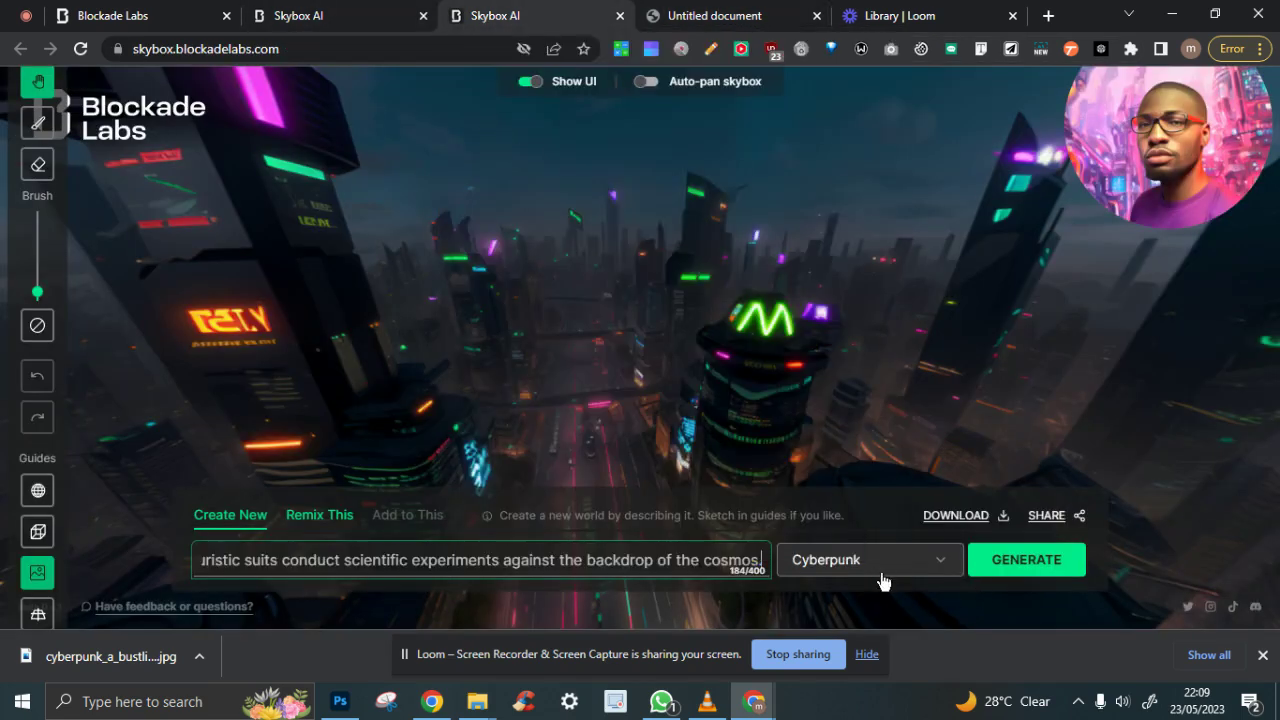
Set the style to SciFi, as tagged in the prompts document, and generate the space station skybox.
{"action": "left_click", "coordinate": [938, 561]}
{"action": "left_click", "coordinate": [684, 14]}
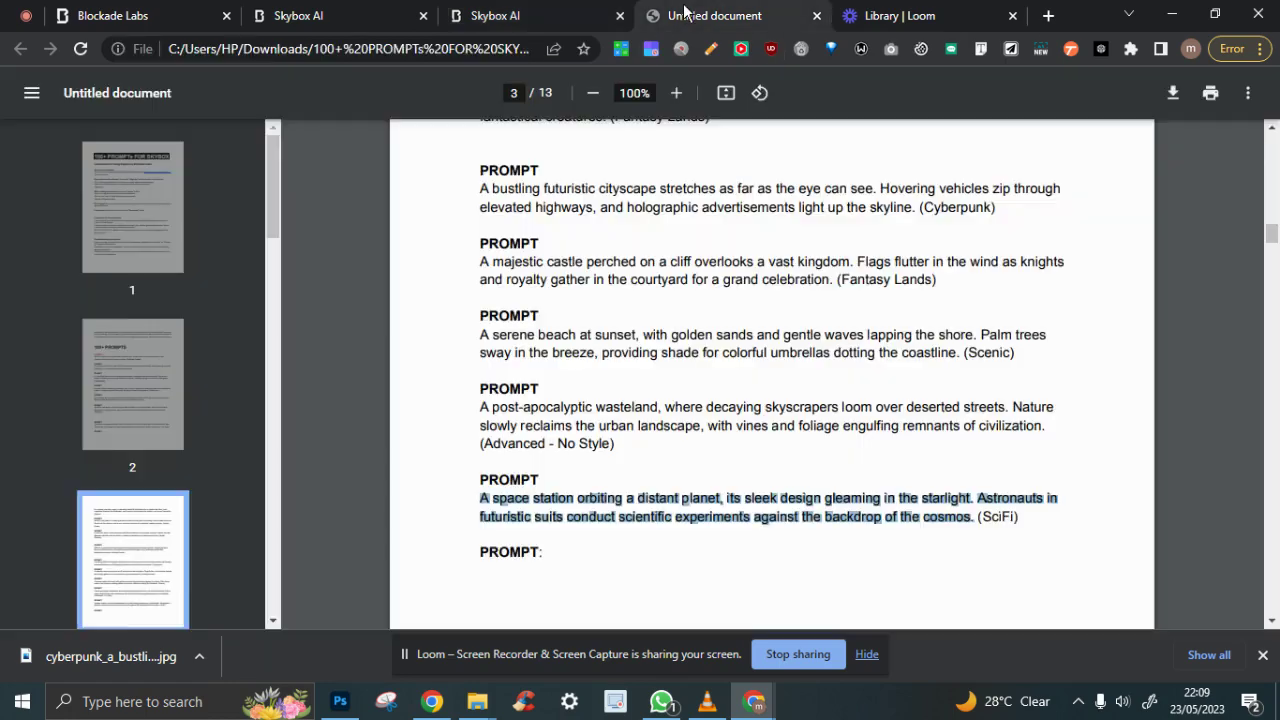
{"action": "left_click", "coordinate": [460, 15]}
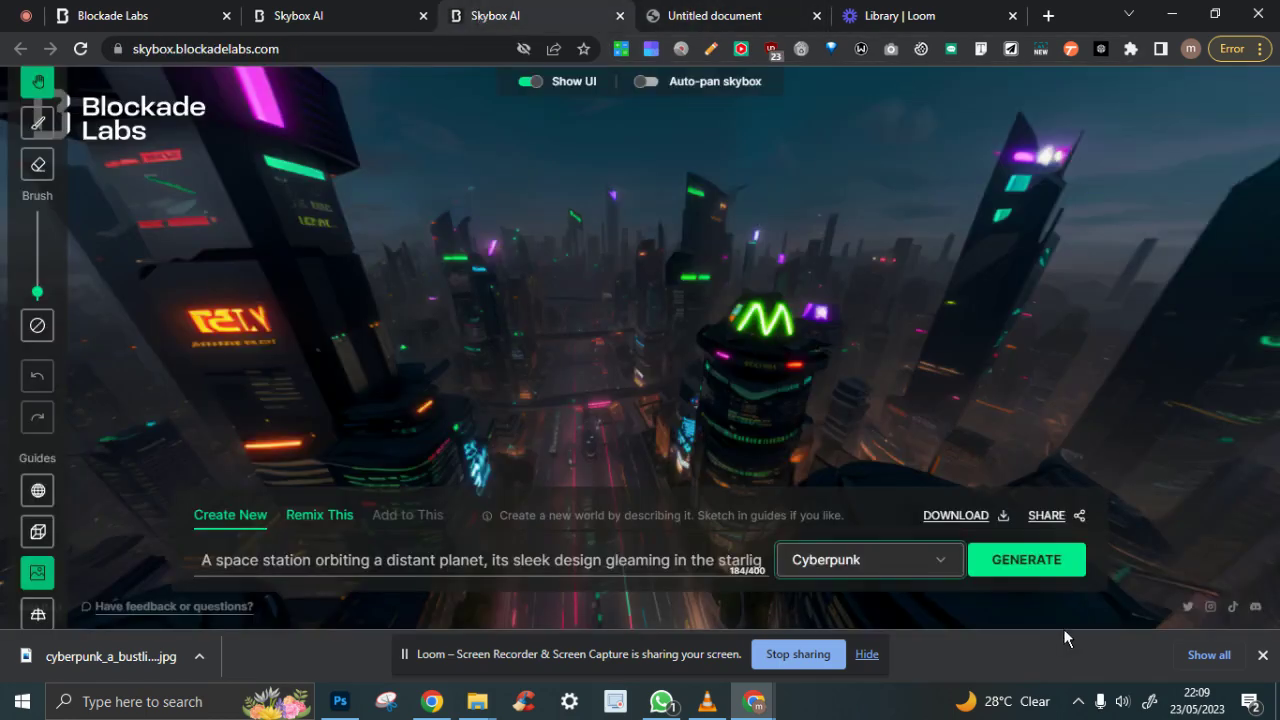
{"action": "left_click", "coordinate": [894, 560]}
{"action": "left_click", "coordinate": [829, 240]}
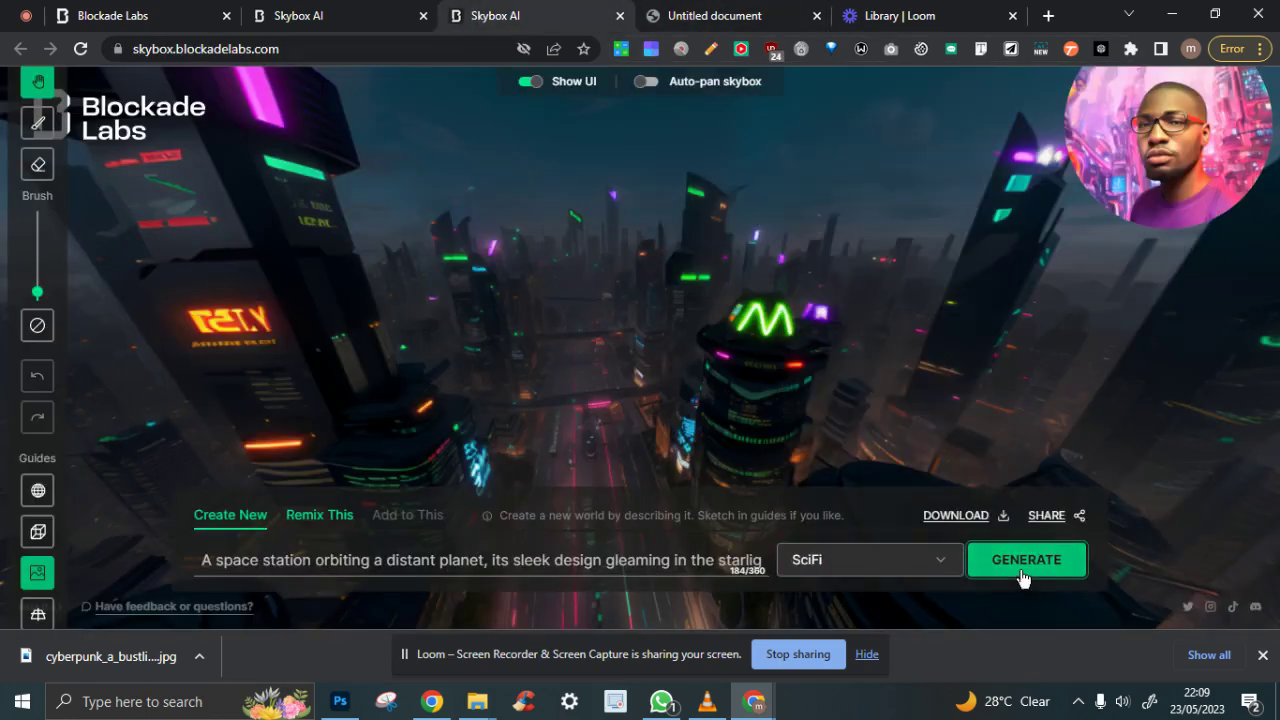
{"action": "left_click", "coordinate": [1022, 562]}
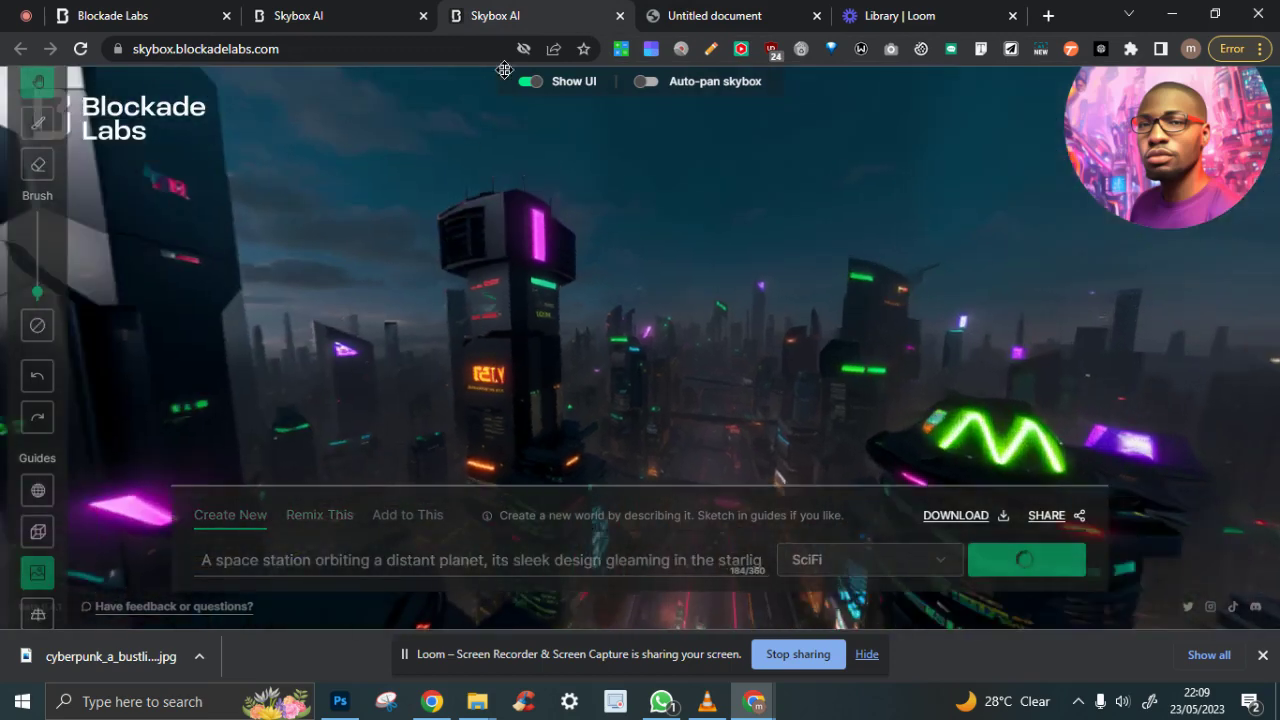
Look around the mystical garden skybox on the first Skybox AI page, from the ground paths to the cliffs.
{"action": "left_click", "coordinate": [318, 16]}
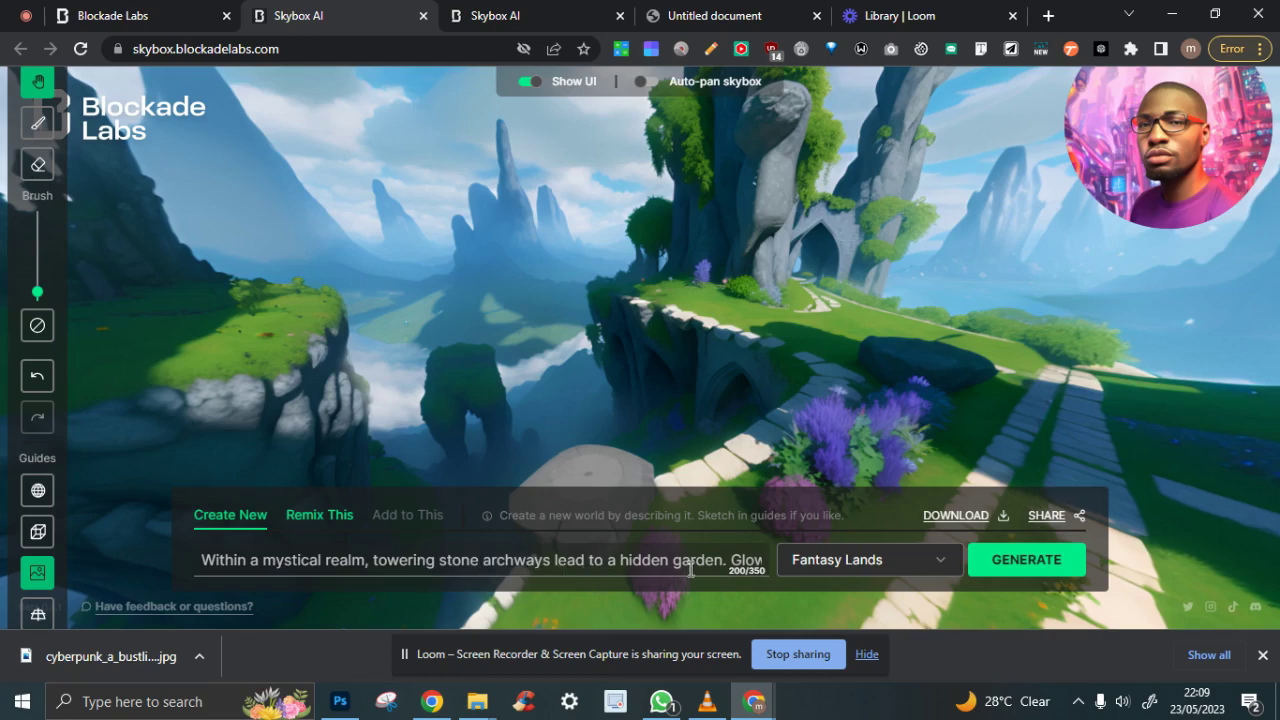
{"action": "left_click_drag", "start_coordinate": [690, 569], "coordinate": [1020, 562]}
{"action": "left_click_drag", "start_coordinate": [600, 420], "coordinate": [238, 293]}
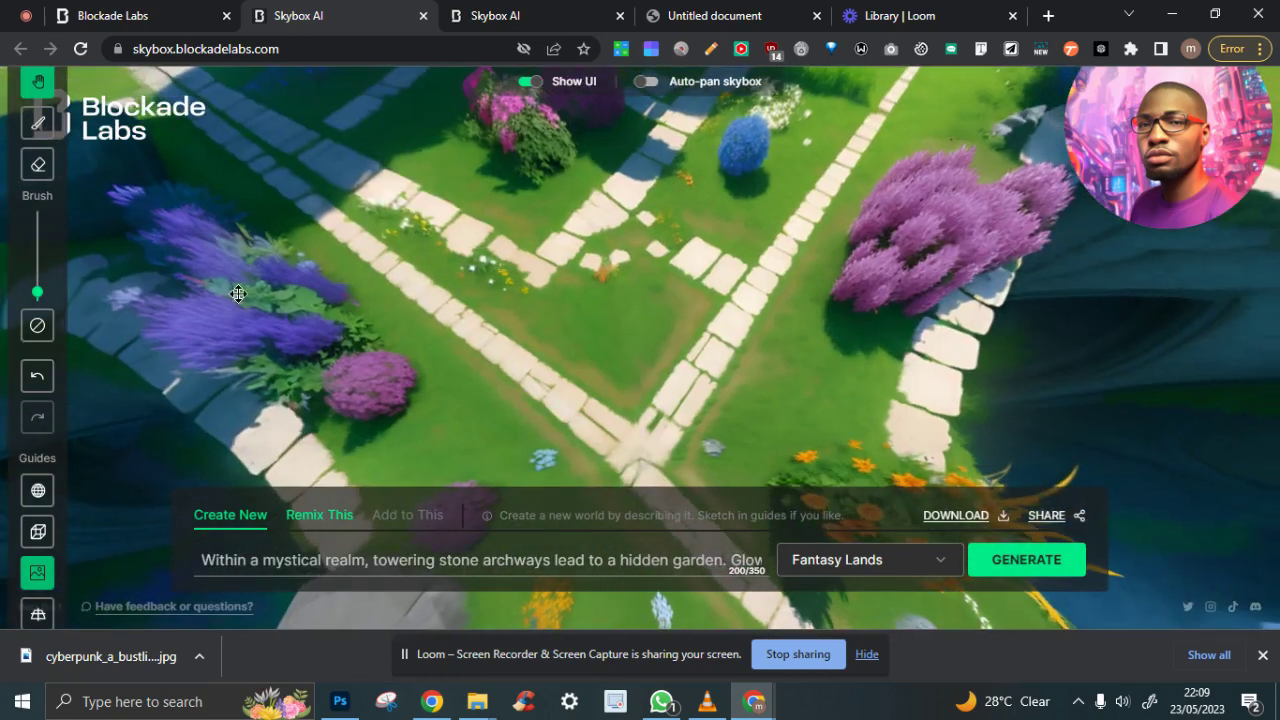
{"action": "left_click_drag", "start_coordinate": [686, 140], "coordinate": [564, 322]}
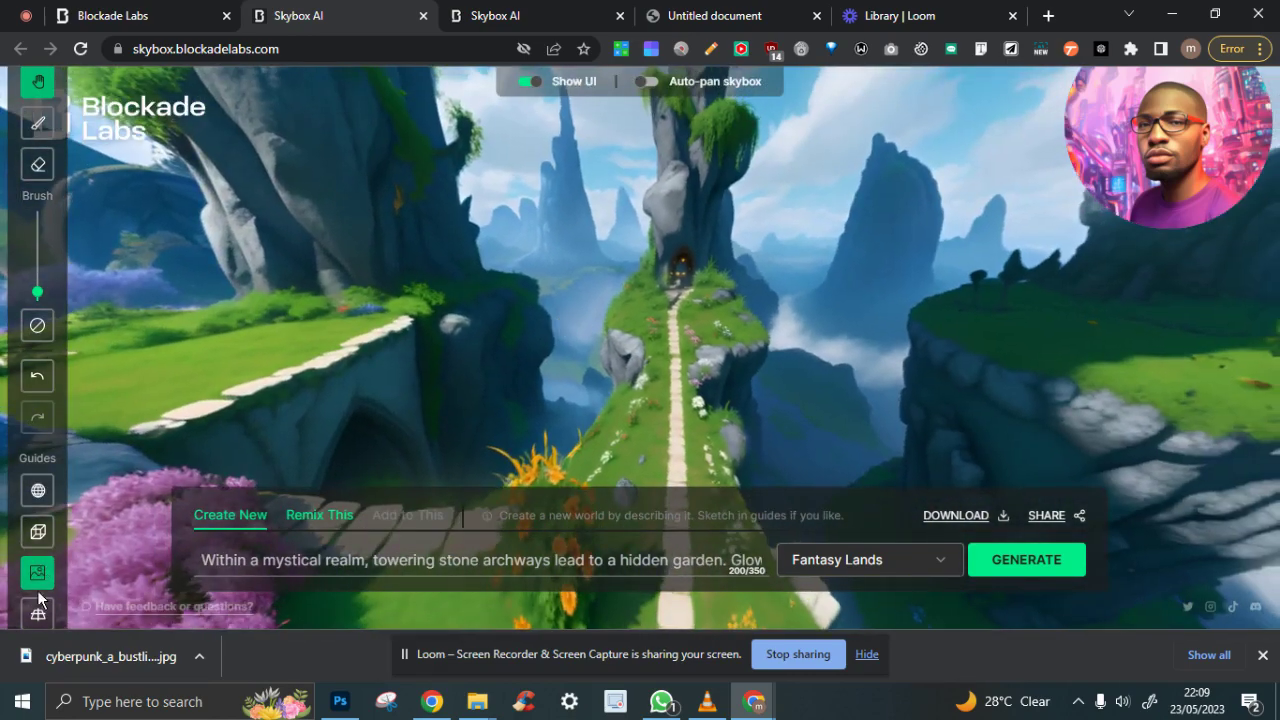
Preview the garden skybox with the grid guides, leaving only the floor grid guide on, and download the skybox.
{"action": "left_click", "coordinate": [37, 533]}
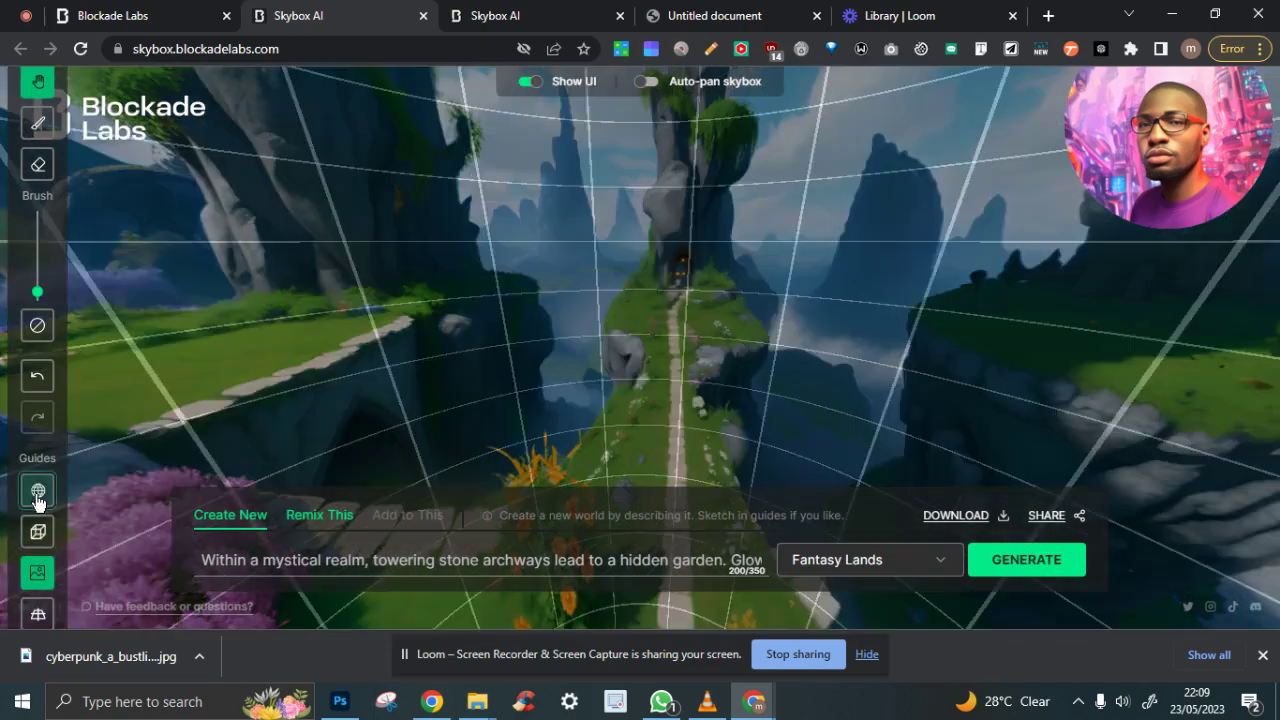
{"action": "left_click", "coordinate": [37, 498]}
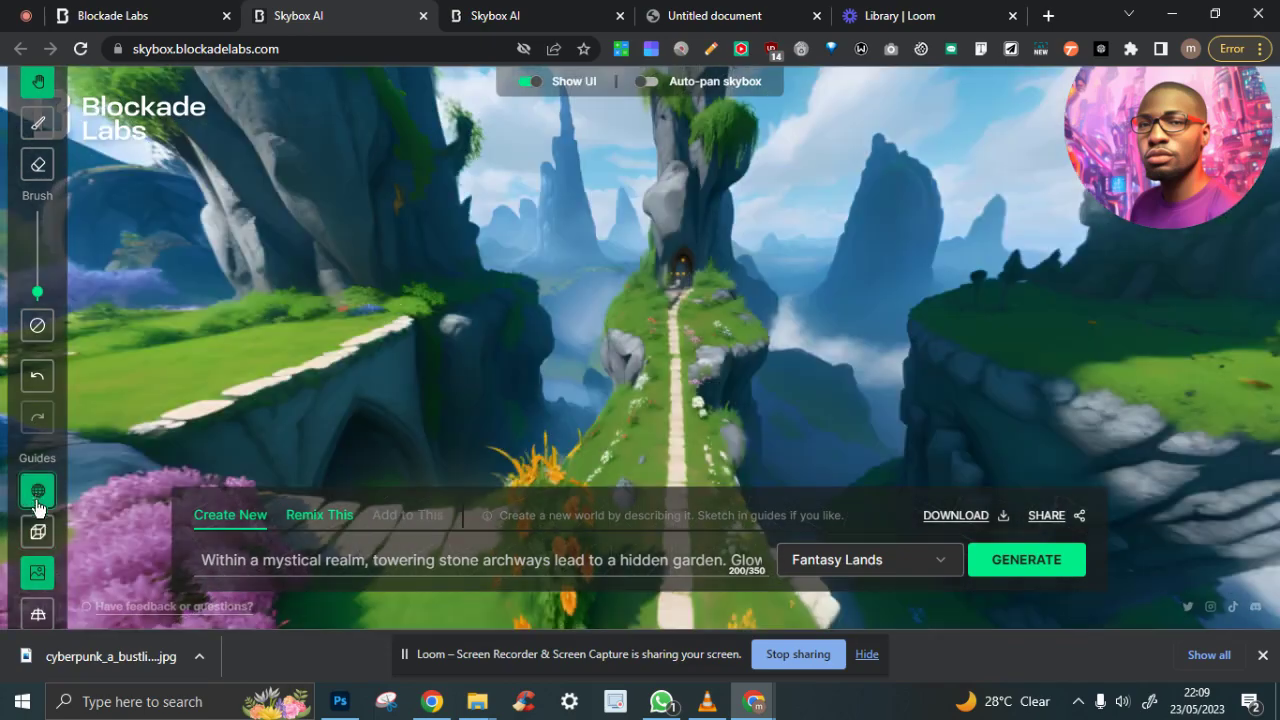
{"action": "left_click", "coordinate": [36, 613]}
{"action": "left_click_drag", "start_coordinate": [937, 323], "coordinate": [1016, 304]}
{"action": "left_click_drag", "start_coordinate": [586, 274], "coordinate": [684, 324]}
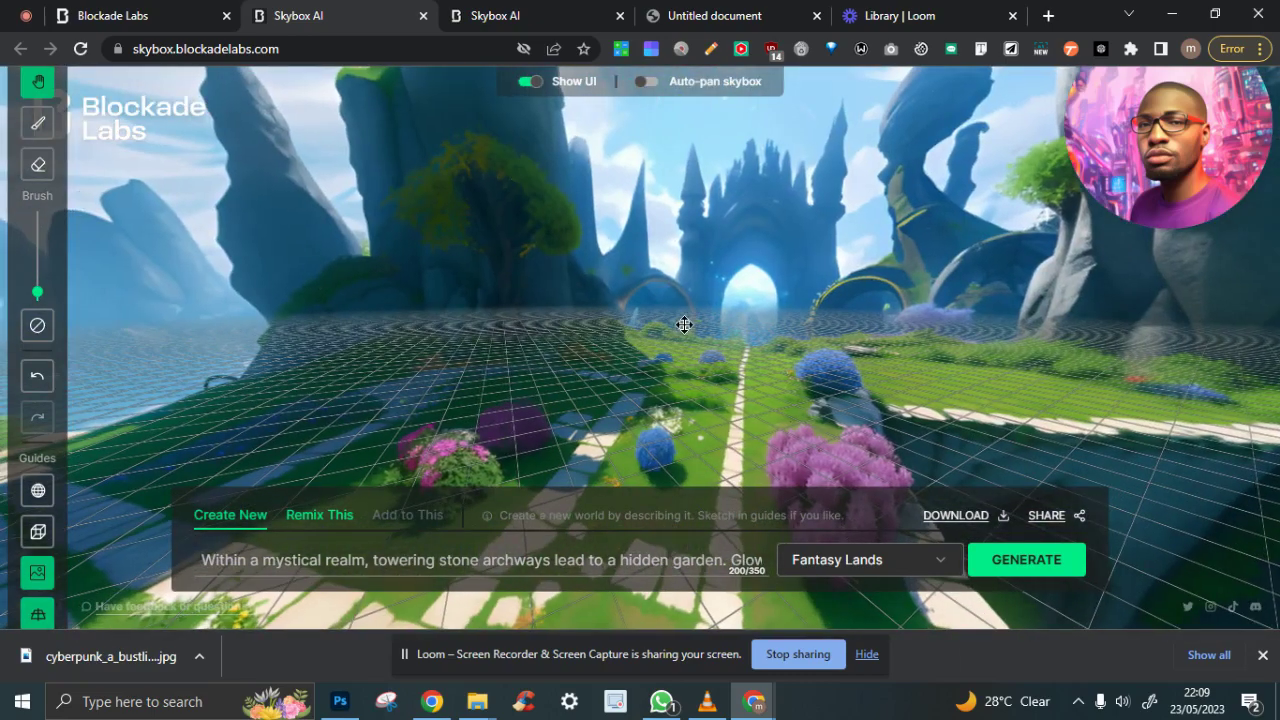
{"action": "left_click", "coordinate": [1003, 516]}
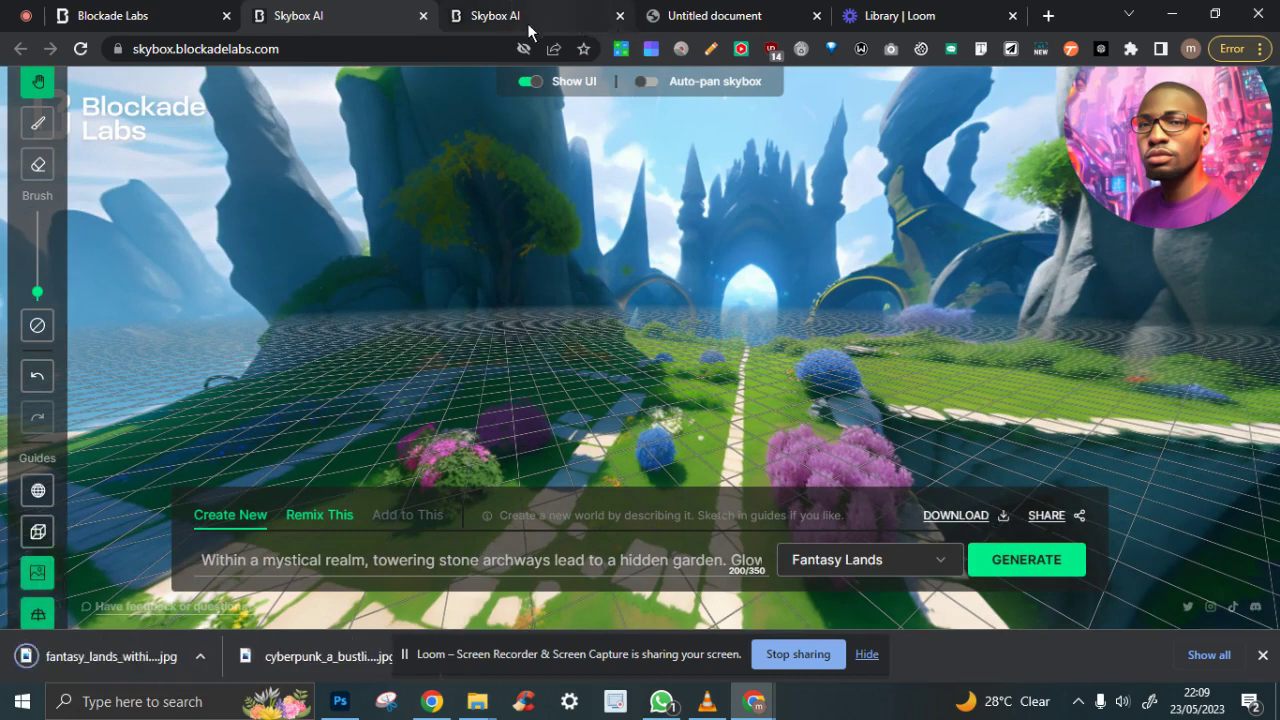
Look around the space station skybox on the second Skybox AI page and download it.
{"action": "left_click", "coordinate": [495, 20]}
{"action": "left_click_drag", "start_coordinate": [960, 285], "coordinate": [409, 223]}
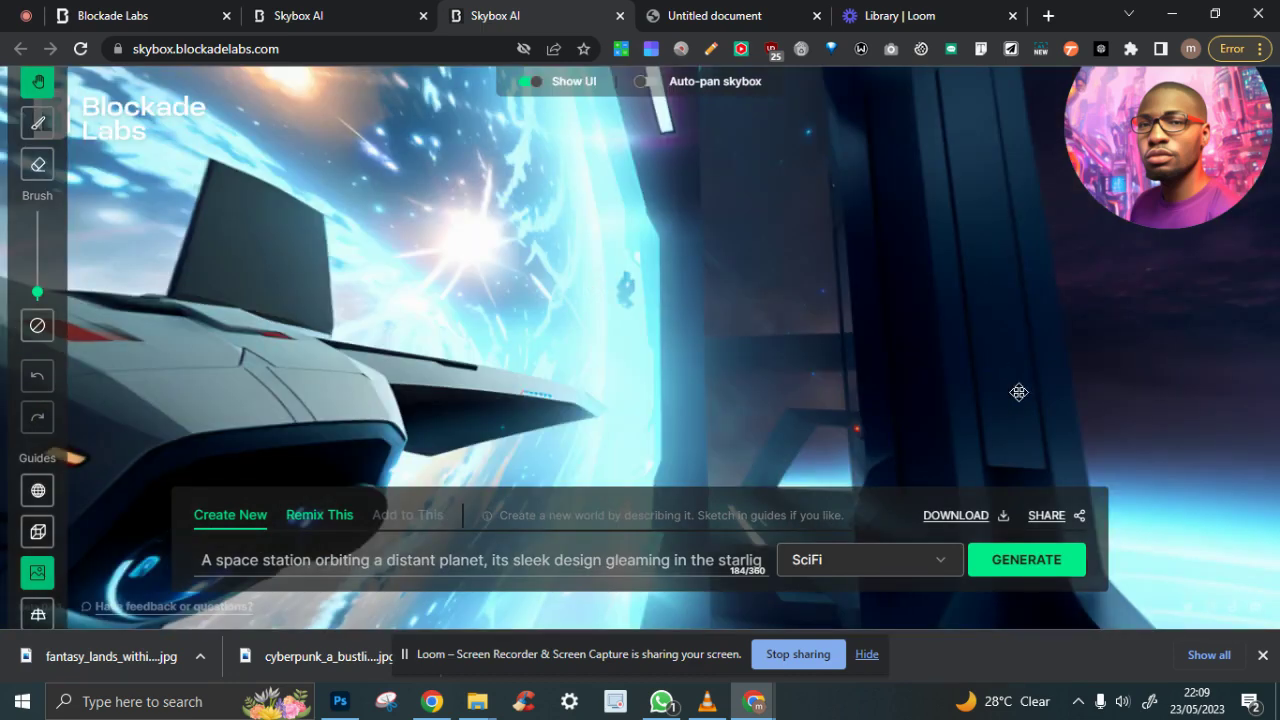
{"action": "left_click", "coordinate": [1004, 524]}
Examine the space station skybox from several directions, including the spacecraft, the planet and the station's structure.
{"action": "left_click_drag", "start_coordinate": [617, 269], "coordinate": [987, 148]}
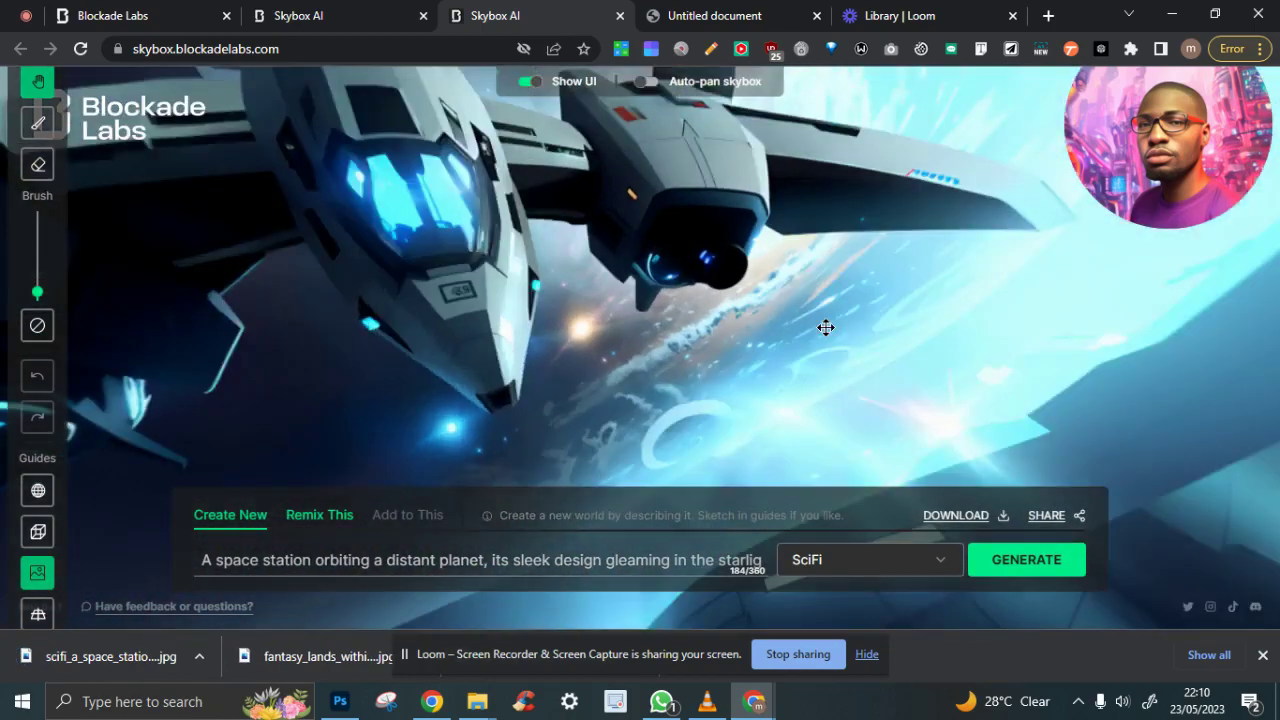
{"action": "left_click_drag", "start_coordinate": [825, 327], "coordinate": [582, 234]}
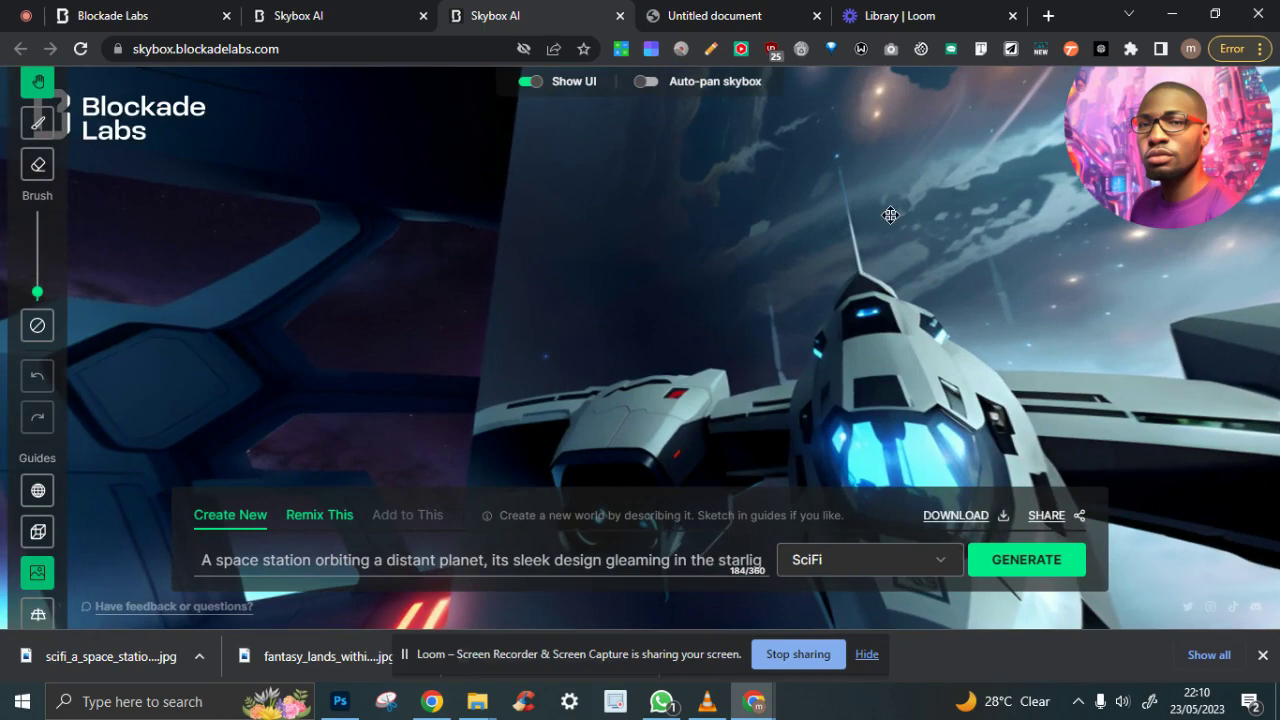
{"action": "left_click_drag", "start_coordinate": [684, 223], "coordinate": [698, 375]}
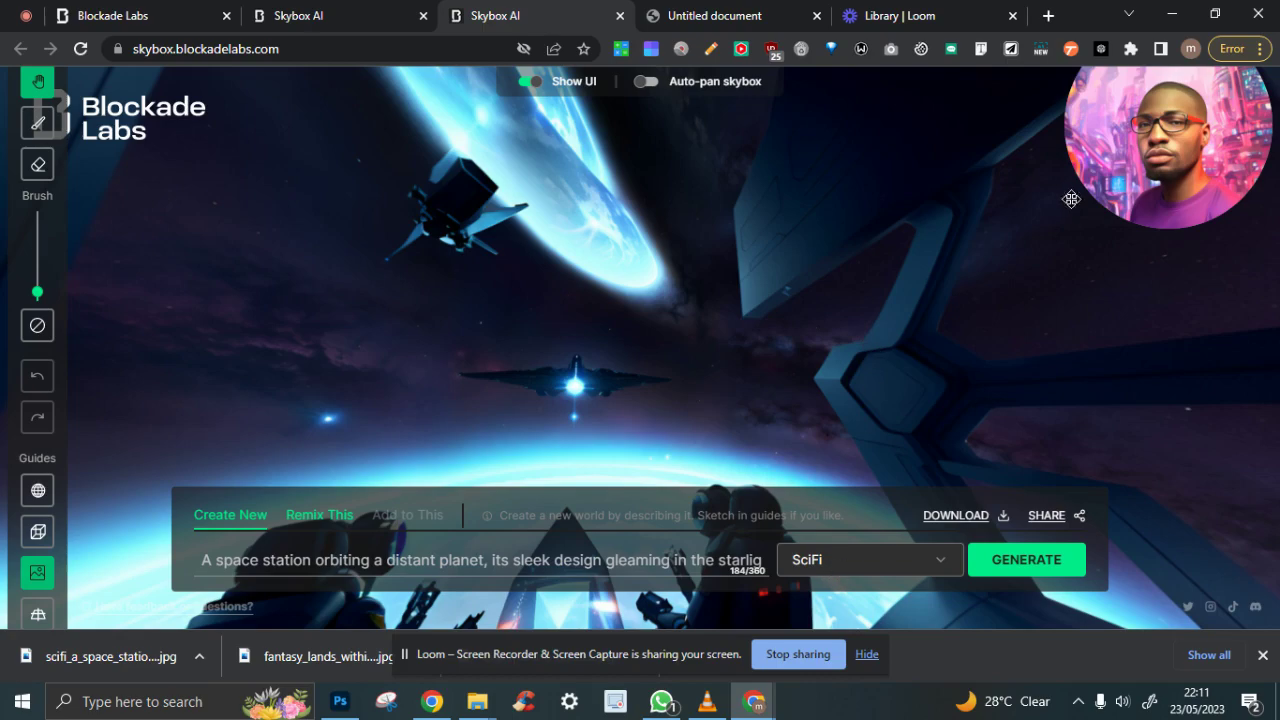
{"action": "left_click_drag", "start_coordinate": [760, 450], "coordinate": [937, 409]}
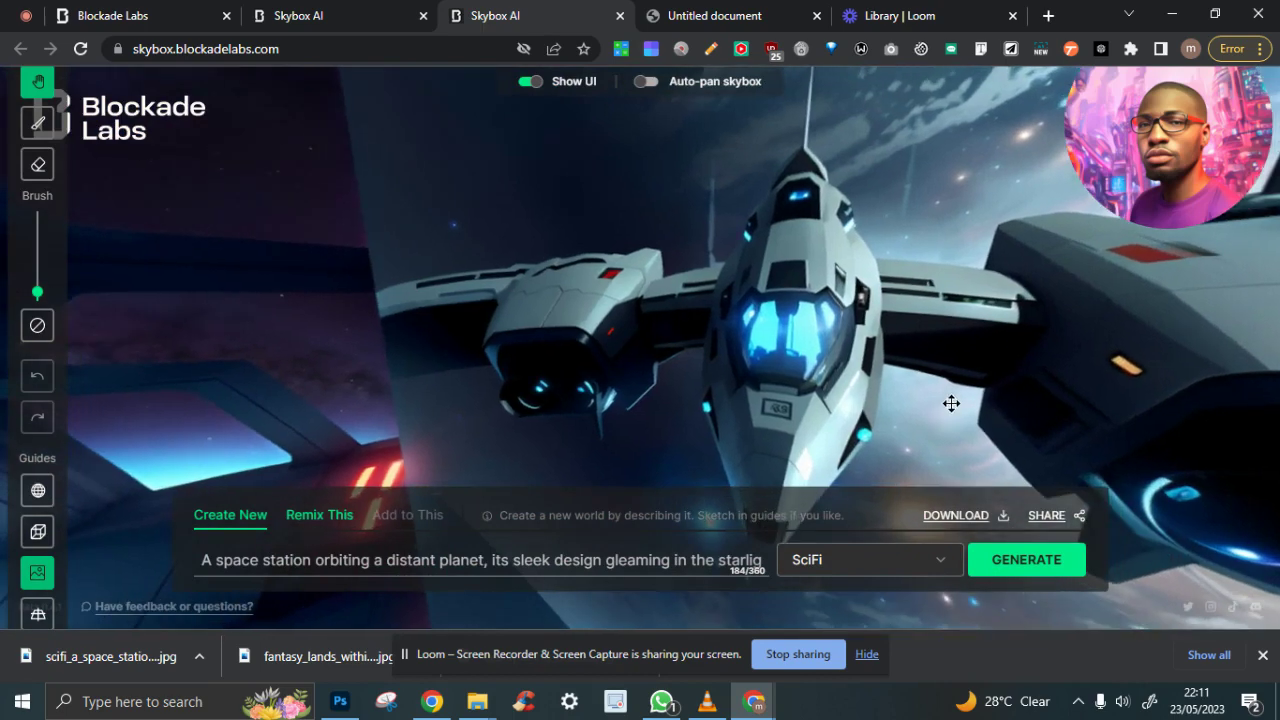